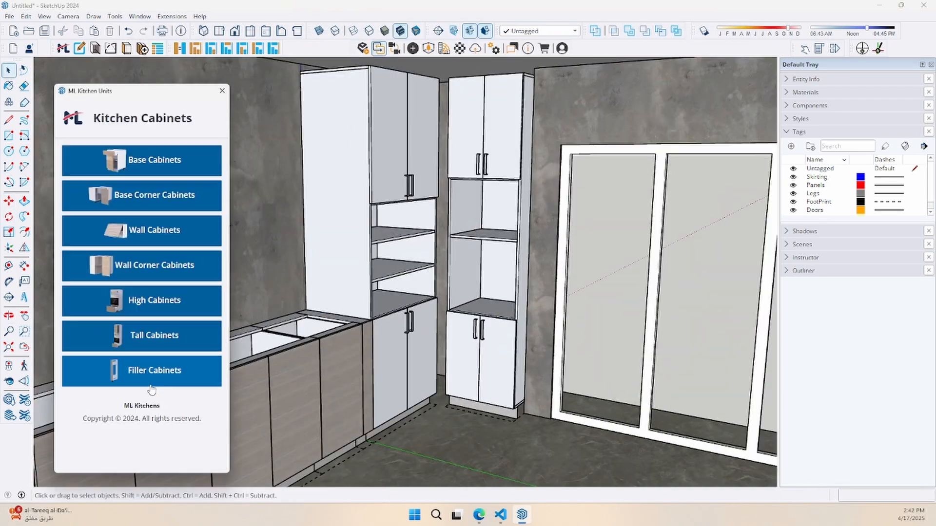
Create a box filler cabinet 12 cm wide, 260 cm high and 60 cm deep
left_click(151, 385)
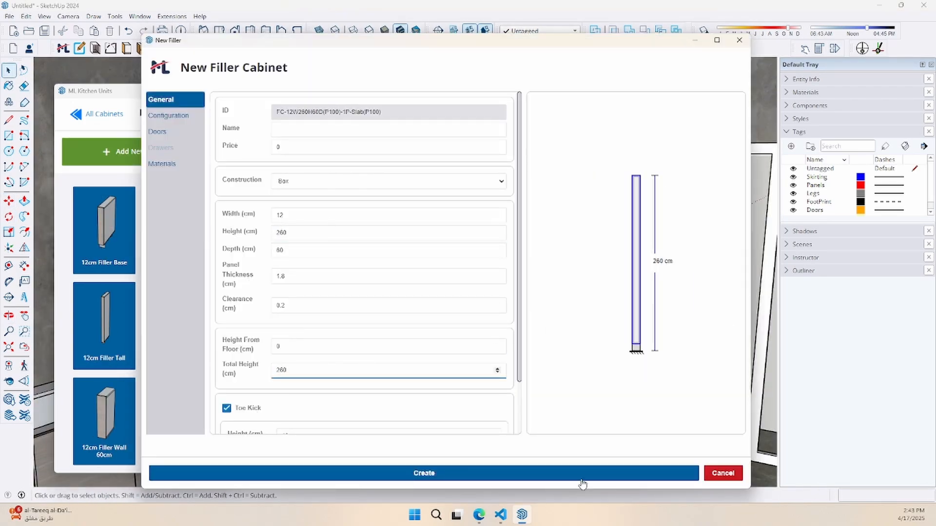
left_click(581, 476)
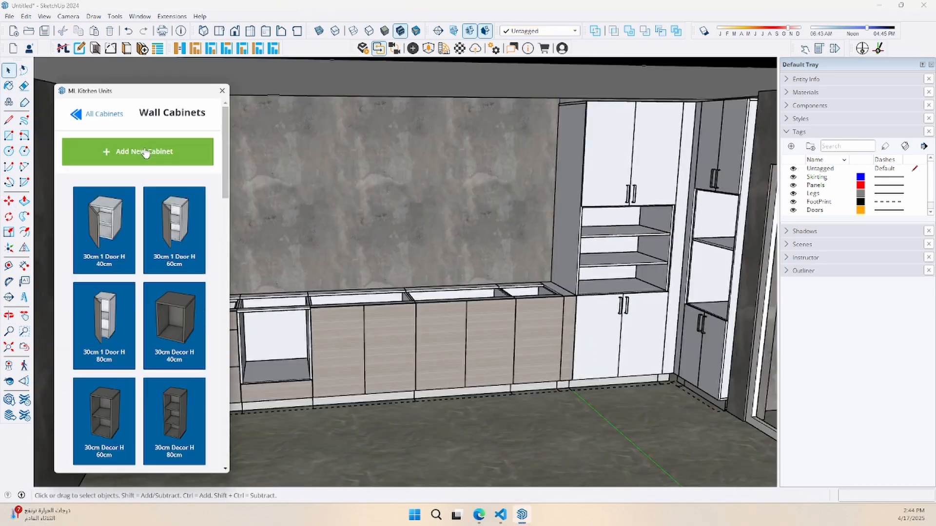
left_click(194, 153)
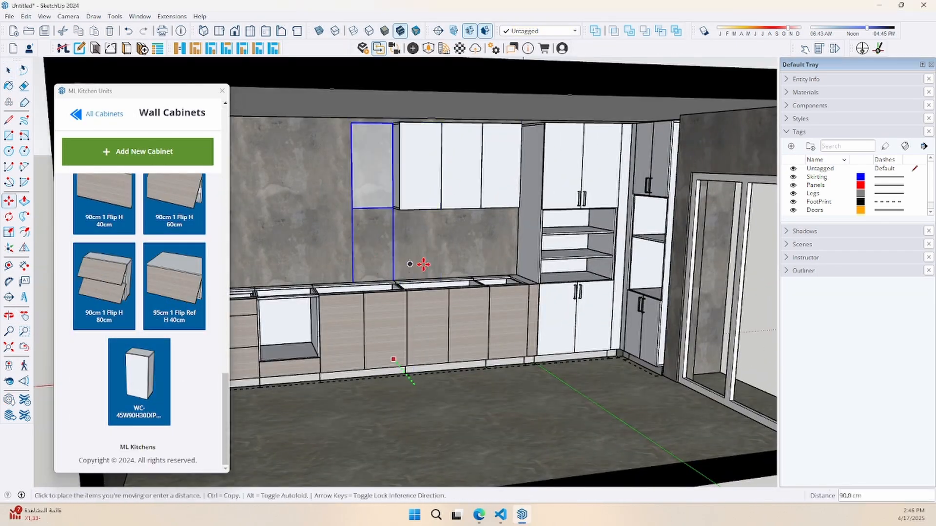
middle_click_drag(423, 263, 399, 242)
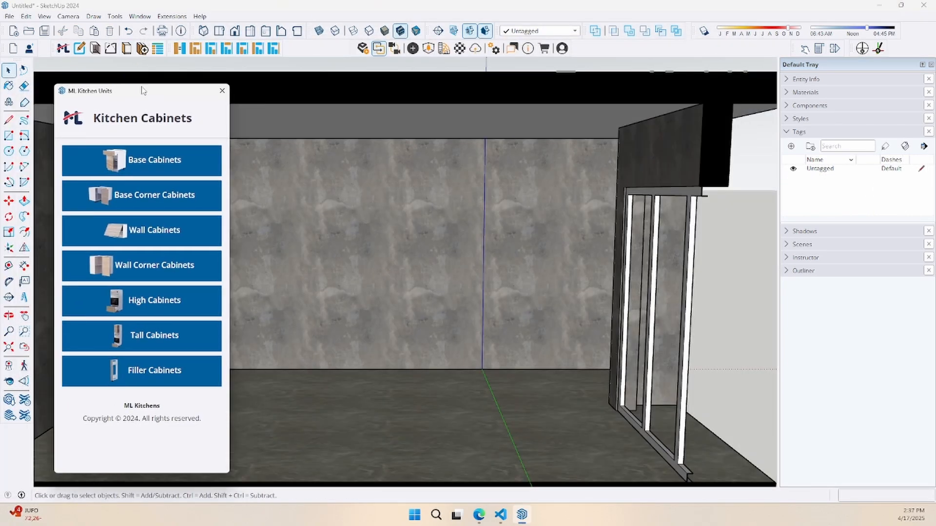
Insert the 45cm 1 Door base cabinet against the back wall at the origin
left_click(147, 161)
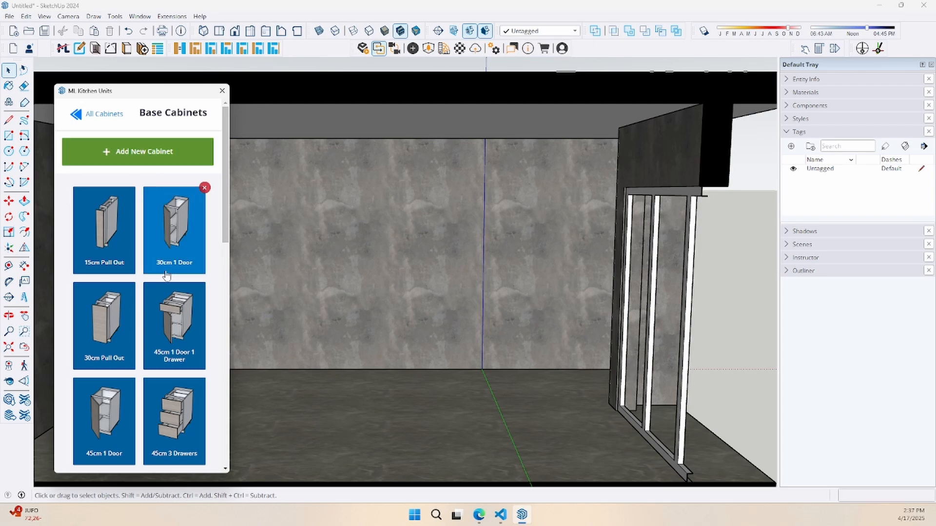
scroll(171, 277, "down", 3)
left_click(93, 288)
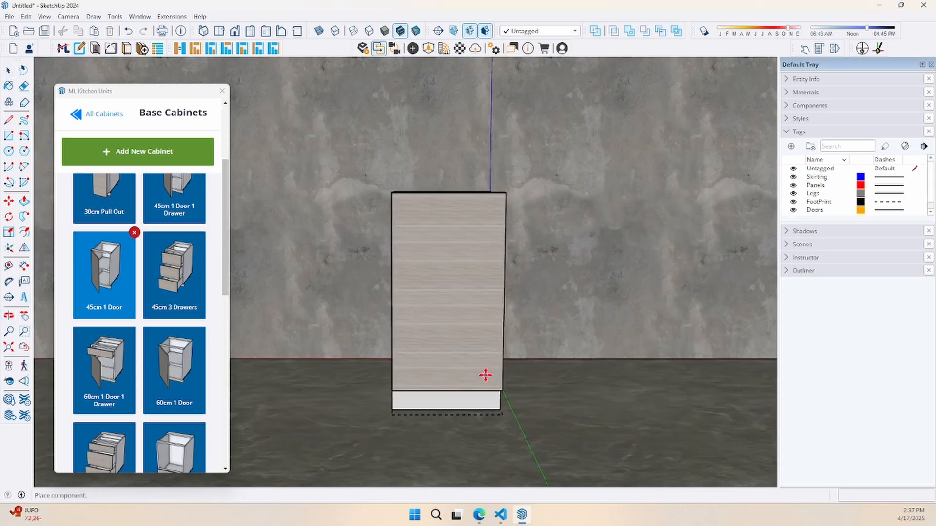
left_click(498, 355)
Place two 90cm 2 Doors base cabinets in a row, extending left from the 45 cm cabinet
scroll(148, 352, "down", 8)
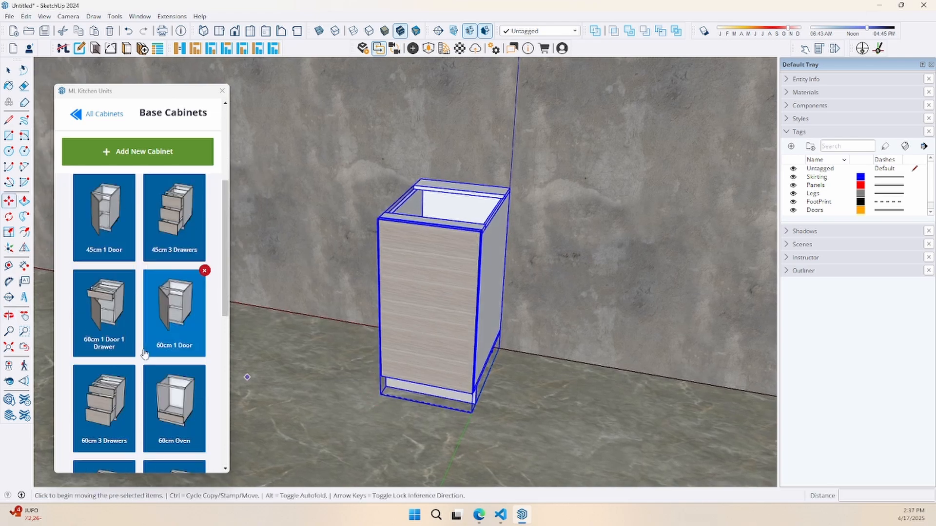
scroll(149, 353, "down", 2)
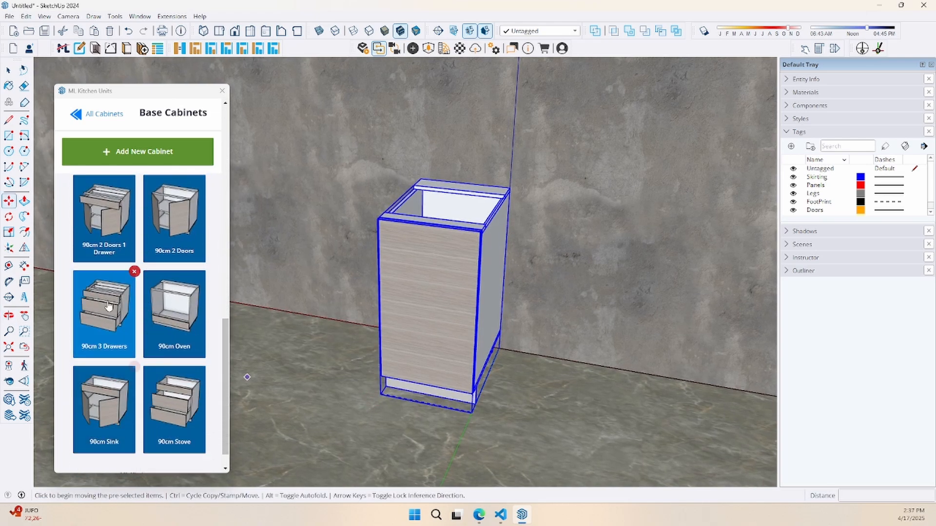
left_click(174, 222)
left_click(482, 386)
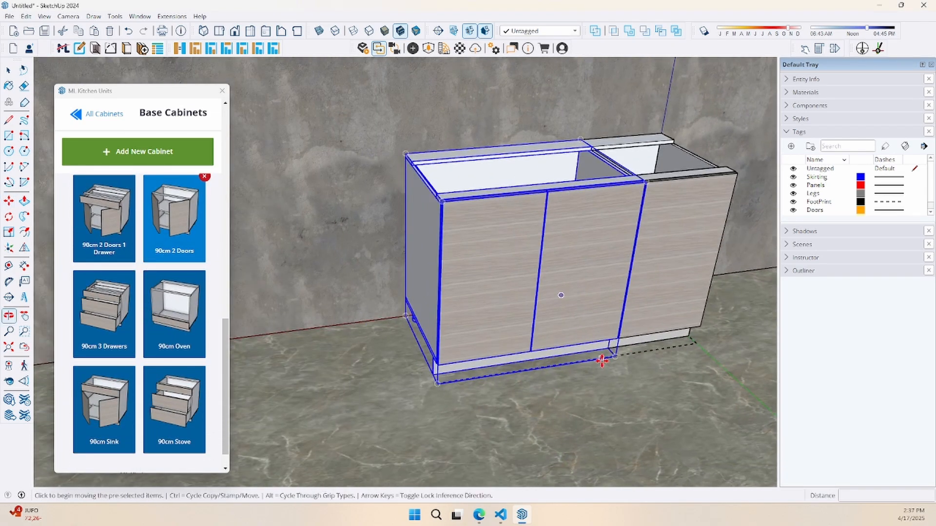
left_click(175, 219)
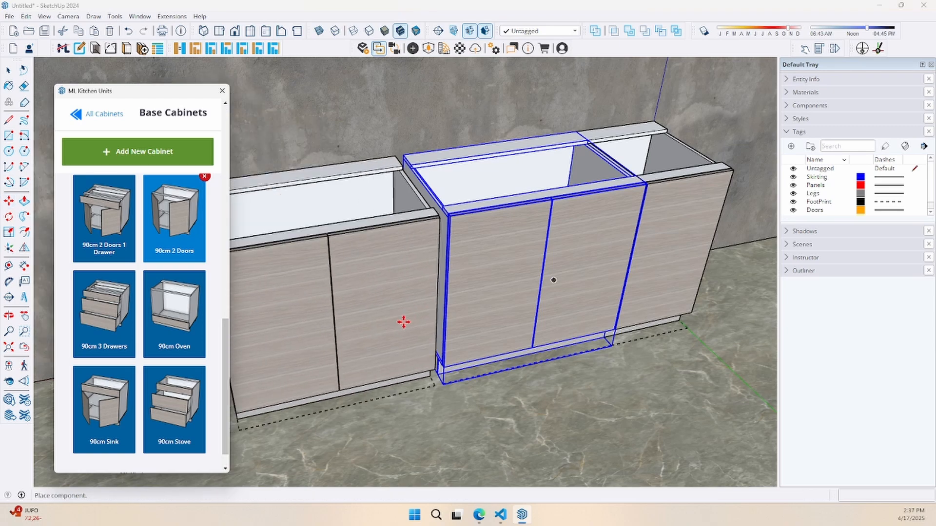
left_click(400, 310)
Add a 60cm Oven base cabinet at the left end of the cabinet row
scroll(498, 354, "down", 5)
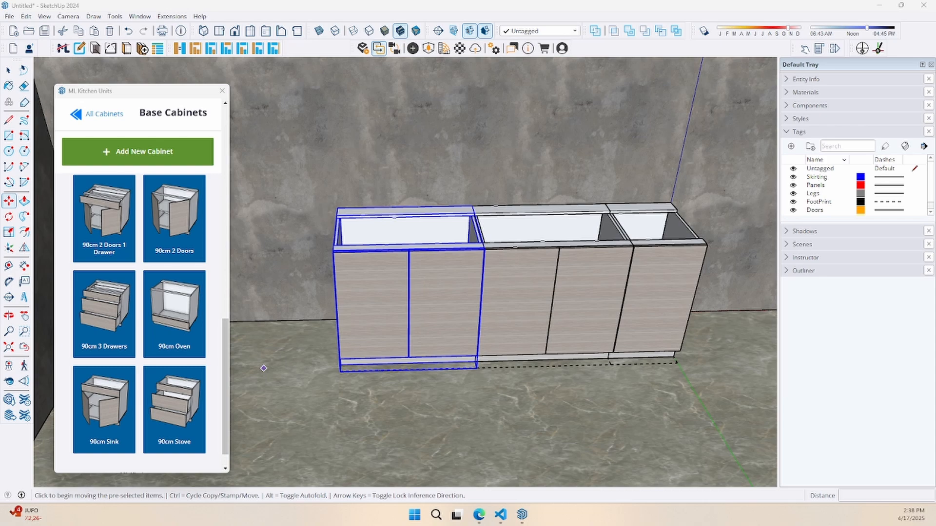
scroll(184, 313, "up", 6)
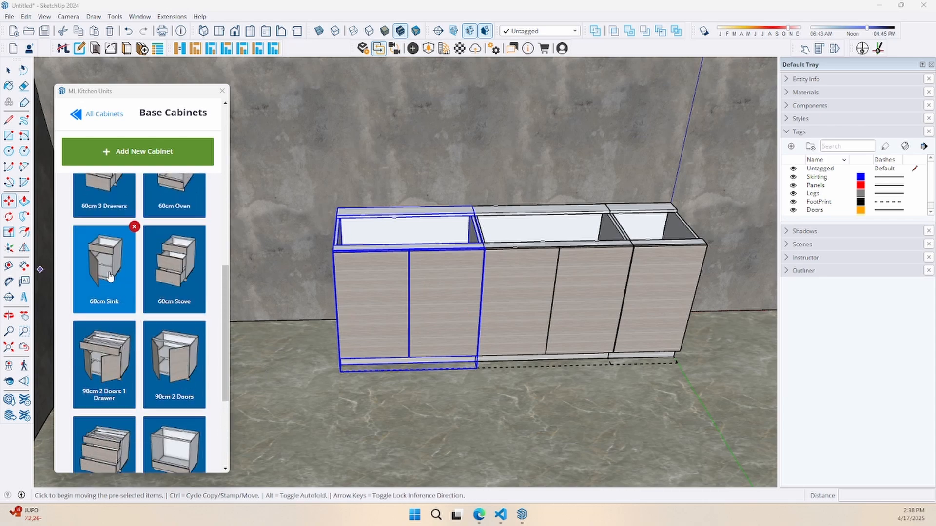
left_click(182, 335)
middle_click_drag(254, 342, 631, 319)
middle_click_drag(407, 299, 432, 299)
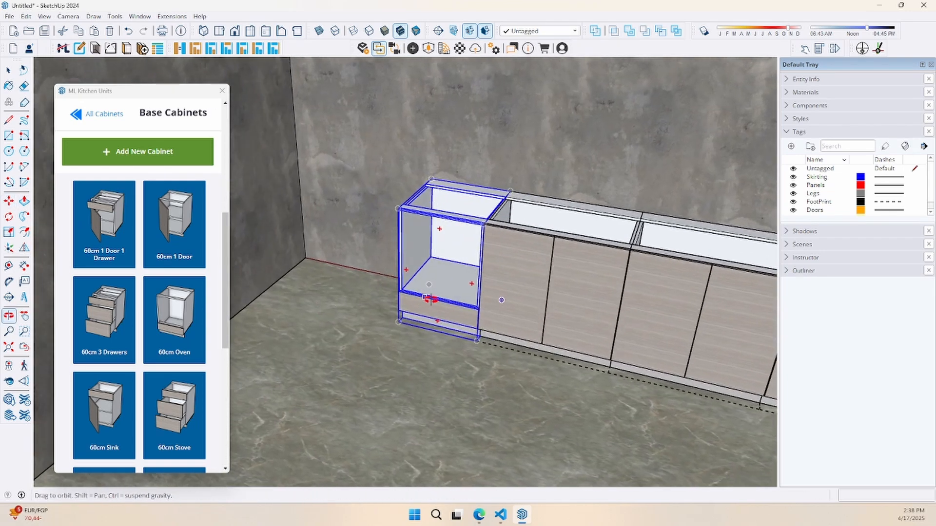
Place a 90cm 3 Drawers base cabinet directly to the left of the oven cabinet
left_click(116, 189)
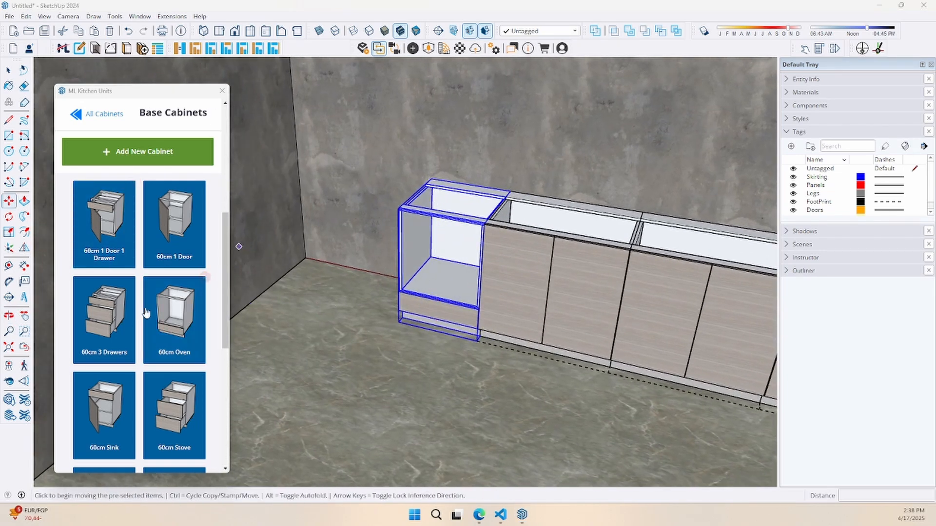
scroll(146, 313, "down", 5)
left_click(104, 356)
scroll(351, 294, "up", 5)
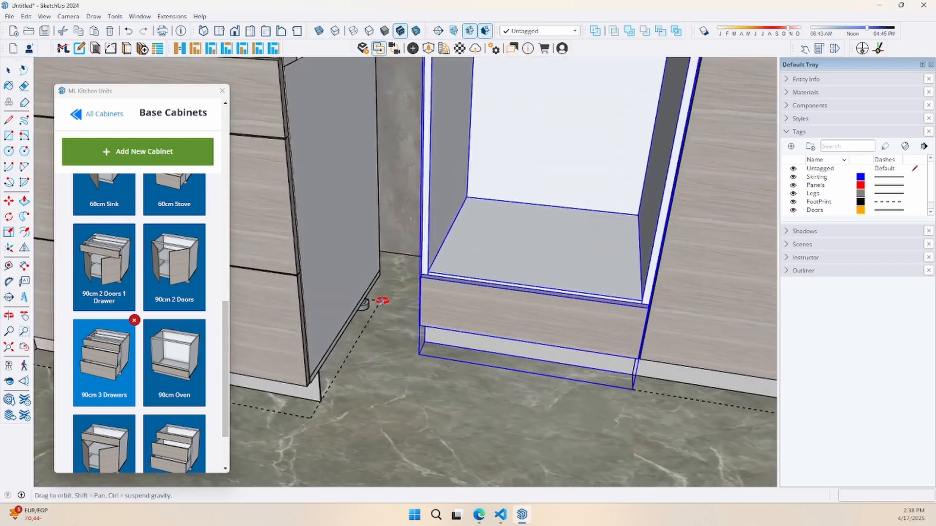
middle_click_drag(382, 300, 423, 294)
left_click(473, 246)
scroll(453, 295, "down", 4)
scroll(329, 155, "up", 2)
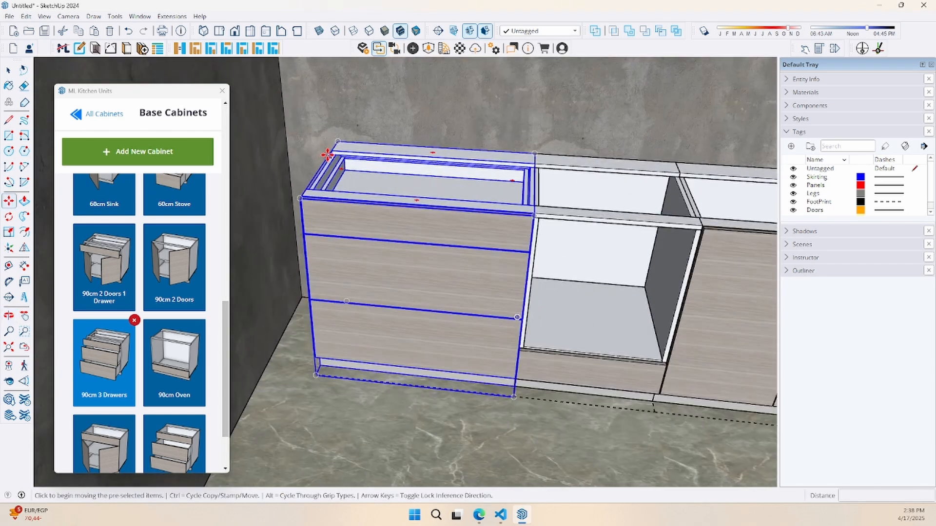
Measure the gap between the drawer cabinet's back corner and the left side wall
scroll(343, 139, "up", 2)
left_click(342, 140)
scroll(292, 139, "up", 2)
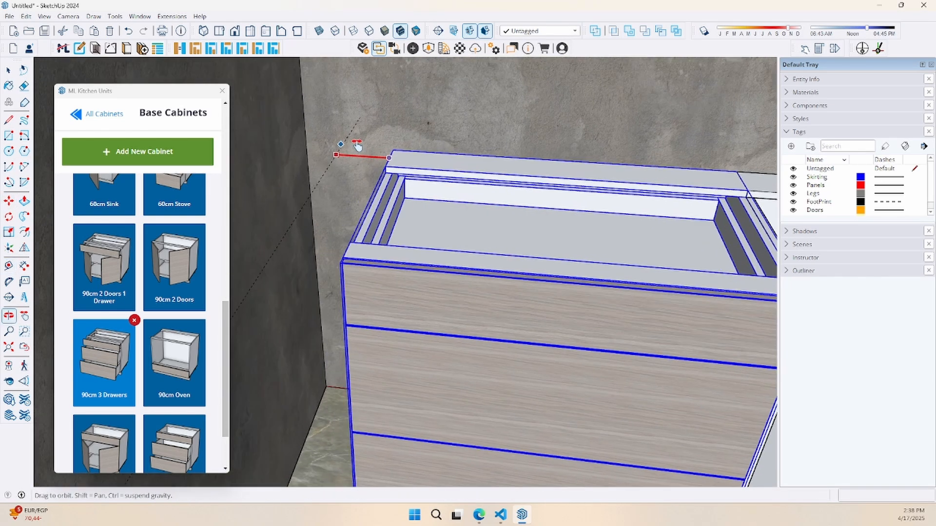
scroll(320, 170, "down", 3)
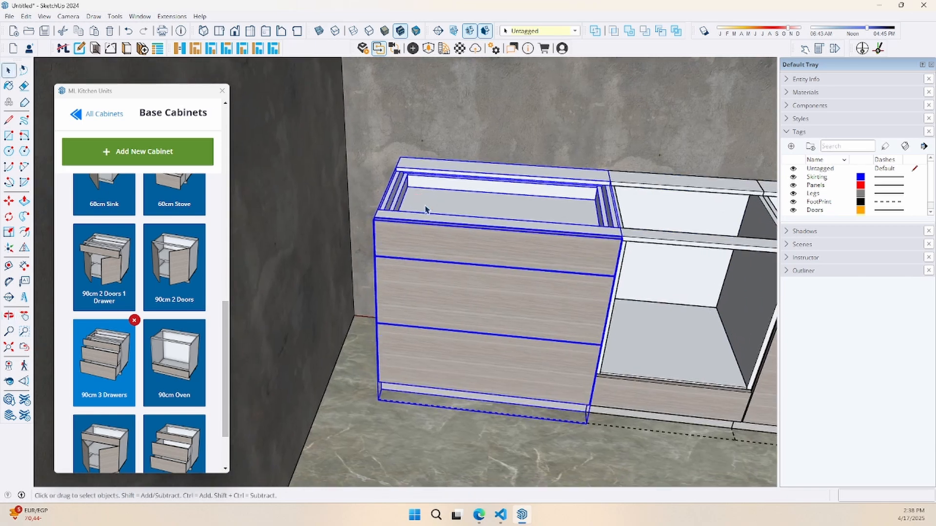
Insert a 12cm Filler Base from the filler cabinets on the wall side of the drawer cabinet
left_click(103, 115)
left_click(158, 385)
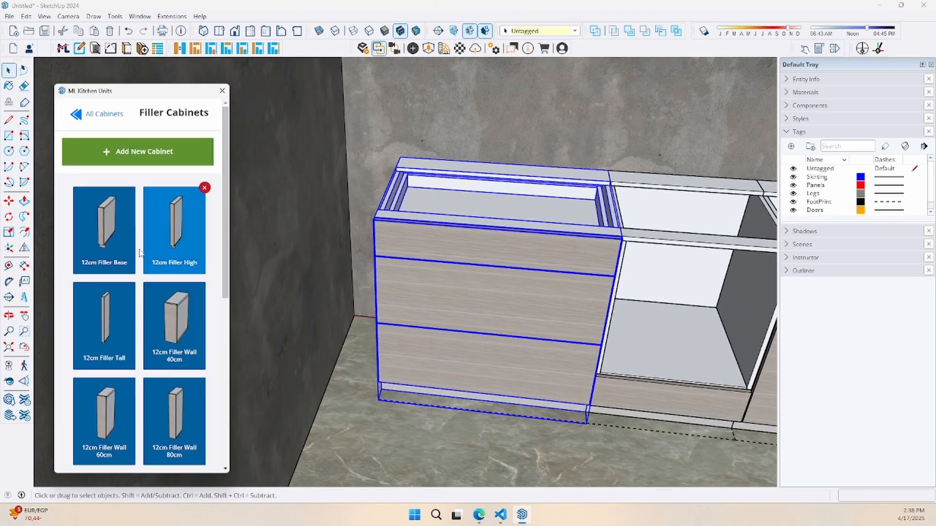
left_click(120, 247)
scroll(327, 341, "up", 5)
middle_click_drag(356, 372, 421, 219)
scroll(581, 264, "down", 2)
key("space")
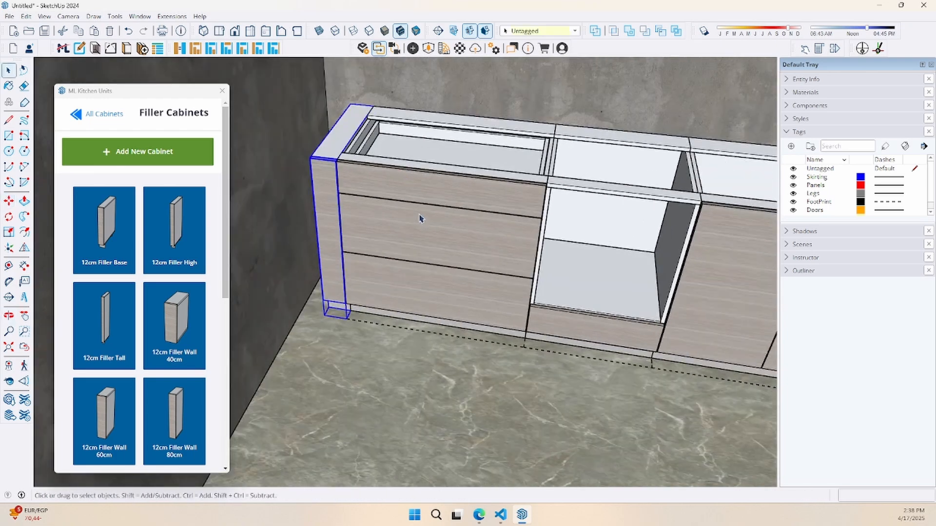
Select the whole row of base cabinets with its filler and move it into the corner against the left side wall
scroll(590, 286, "down", 4)
middle_click_drag(589, 286, 396, 233)
left_click(521, 239, "shift")
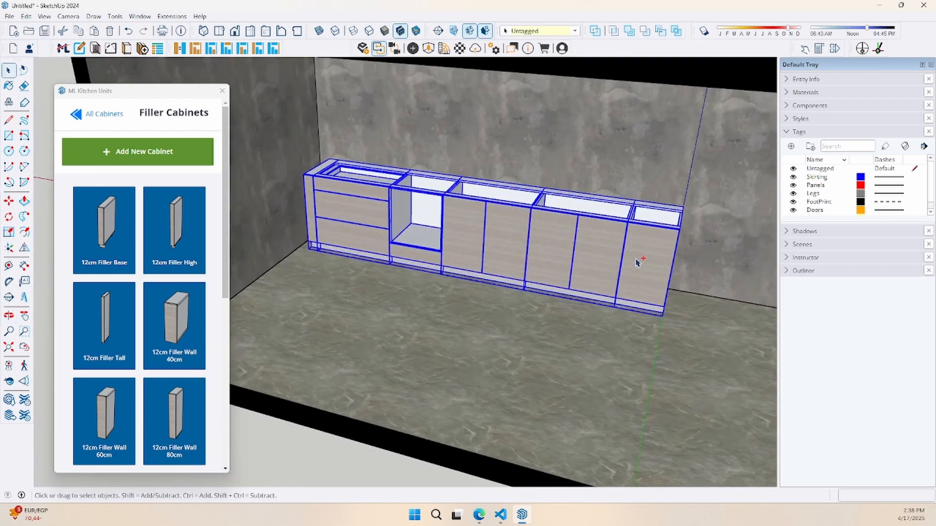
scroll(305, 151, "up", 5)
scroll(323, 184, "down", 2)
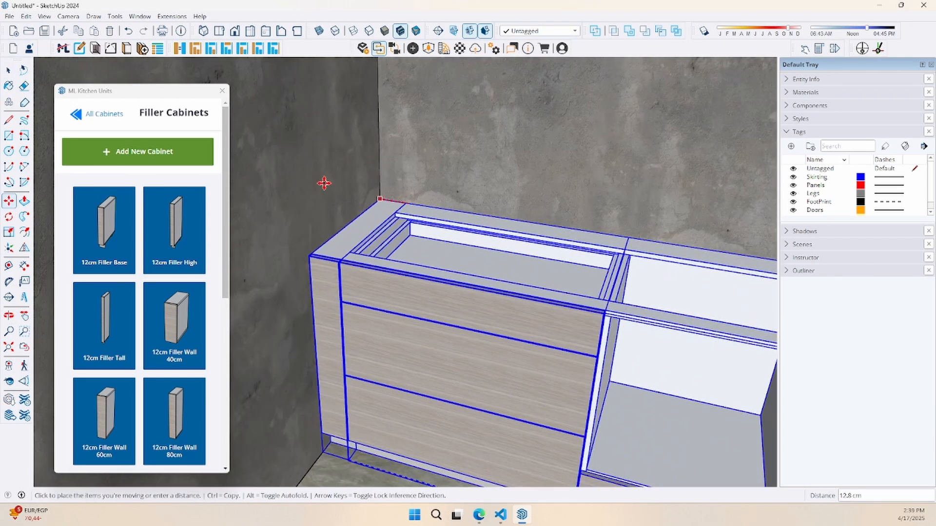
scroll(332, 172, "down", 3)
key("space")
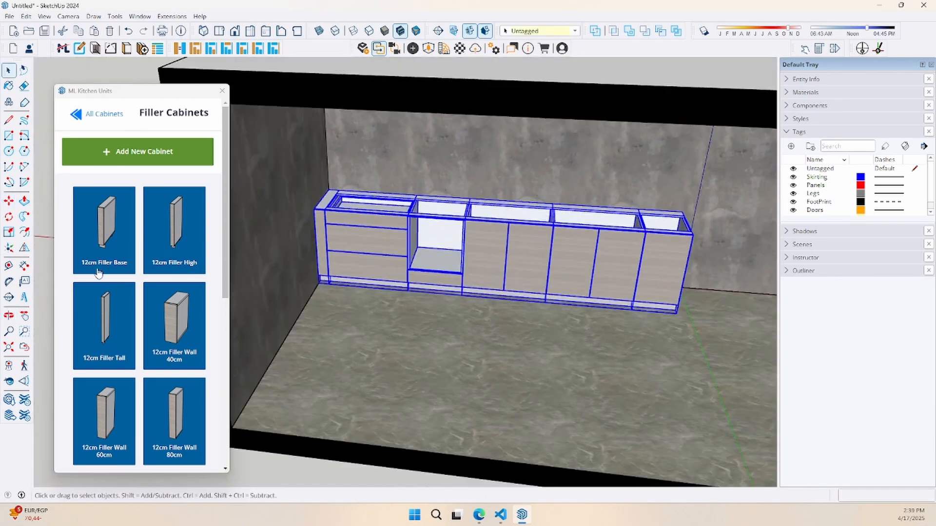
Place a second 12 cm base filler flush against the right end of the base cabinet row
left_click(320, 239)
left_click(185, 250)
scroll(428, 312, "up", 6)
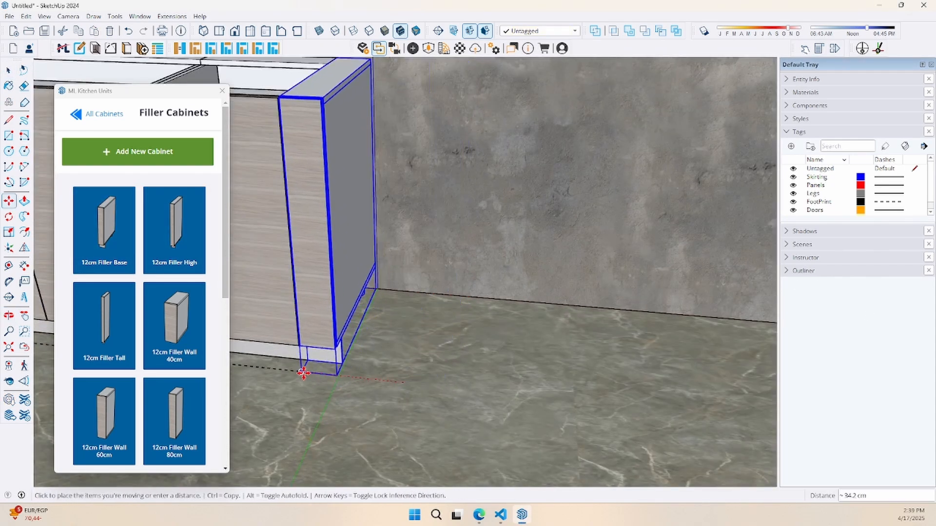
left_click(302, 372)
scroll(537, 215, "down", 8)
key("space")
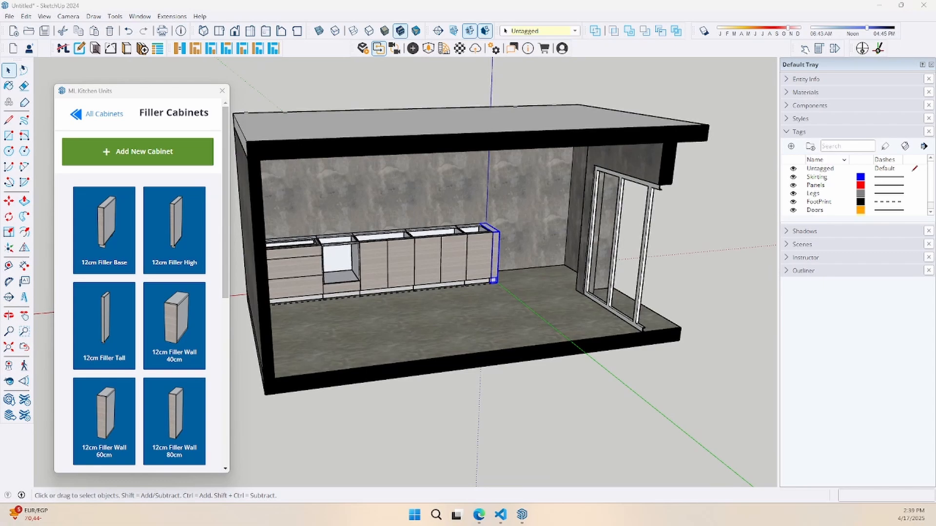
Measure the free space between the right-end filler and the wall beside the window
key("t")
scroll(585, 244, "up", 4)
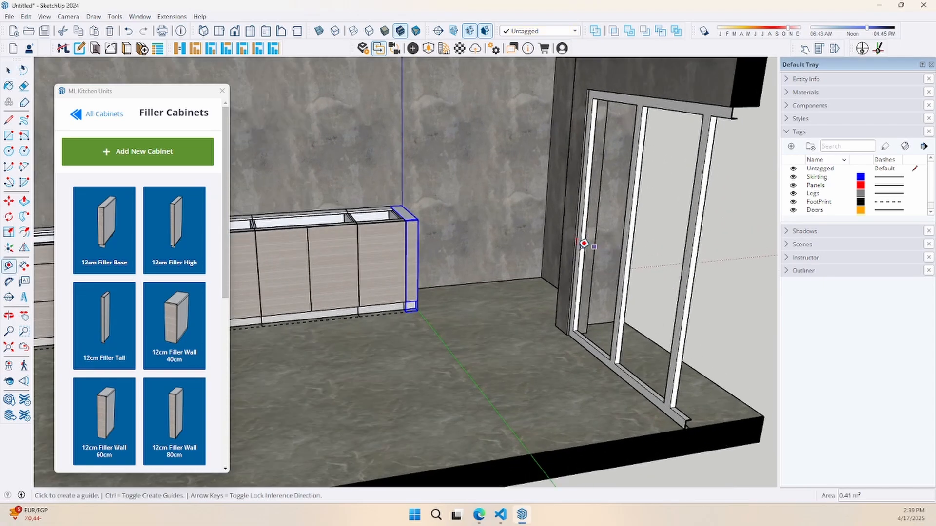
left_click(469, 283)
middle_click_drag(469, 282, 451, 202)
key("space")
Start a new tall cabinet and set its height to 260 cm and its width to 90 cm
left_click(110, 118)
left_click(153, 329)
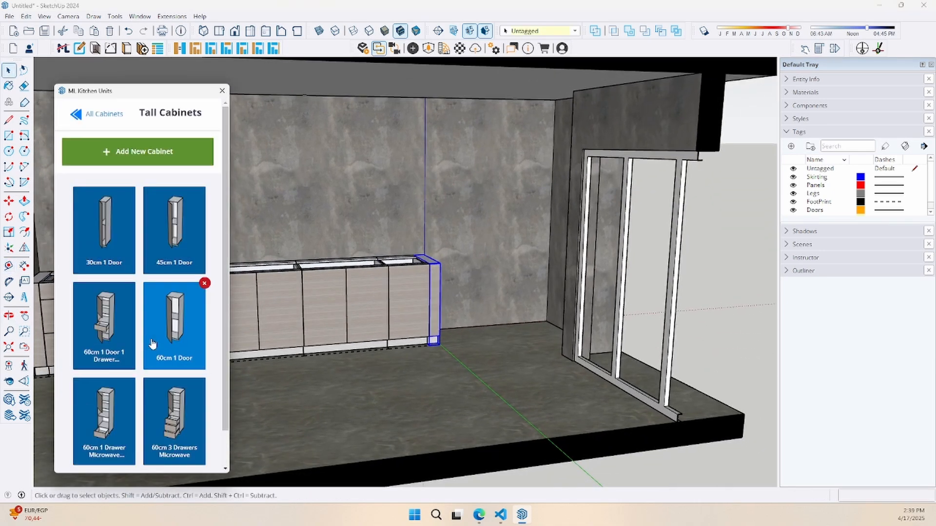
left_click(141, 151)
left_click_drag(416, 60, 465, 47)
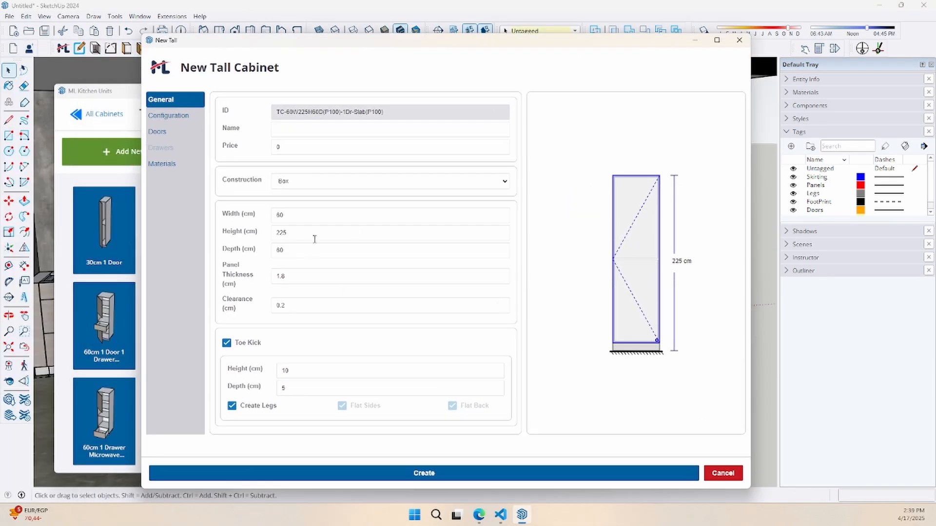
type("260")
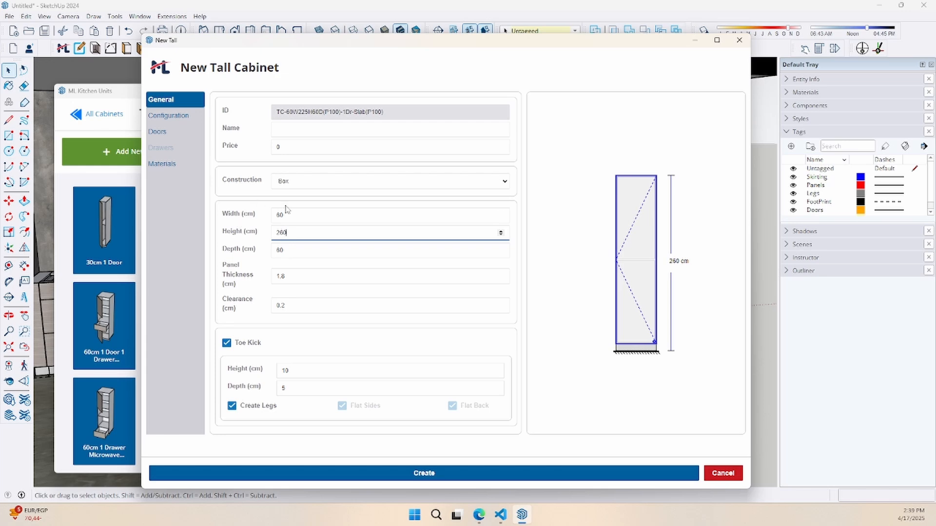
type("90")
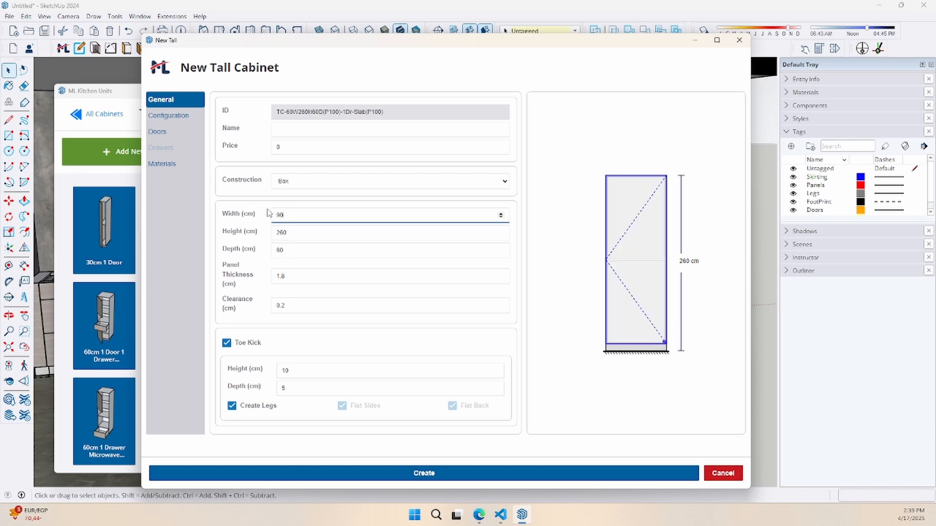
Configure the tall cabinet as a 90 cm double-door section, an opening with 2 shelves, and an 80 cm double-door section
left_click(176, 114)
left_click(309, 112)
left_click(310, 145)
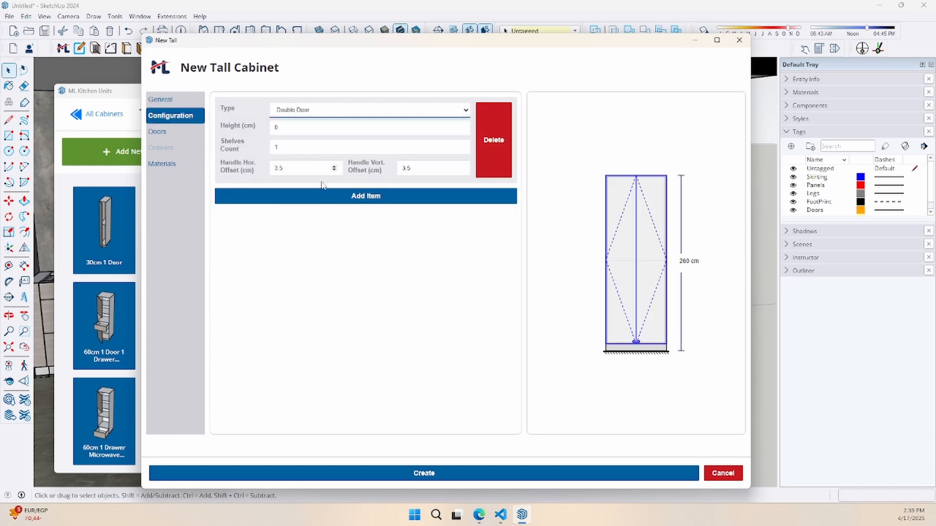
left_click(326, 197)
left_click(326, 287)
left_click(312, 291)
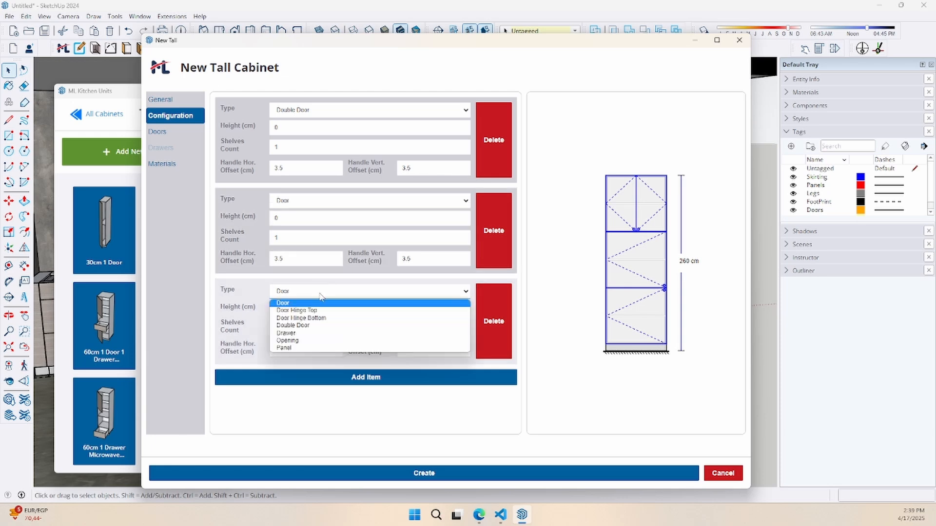
left_click(312, 324)
left_click(300, 204)
left_click(305, 253)
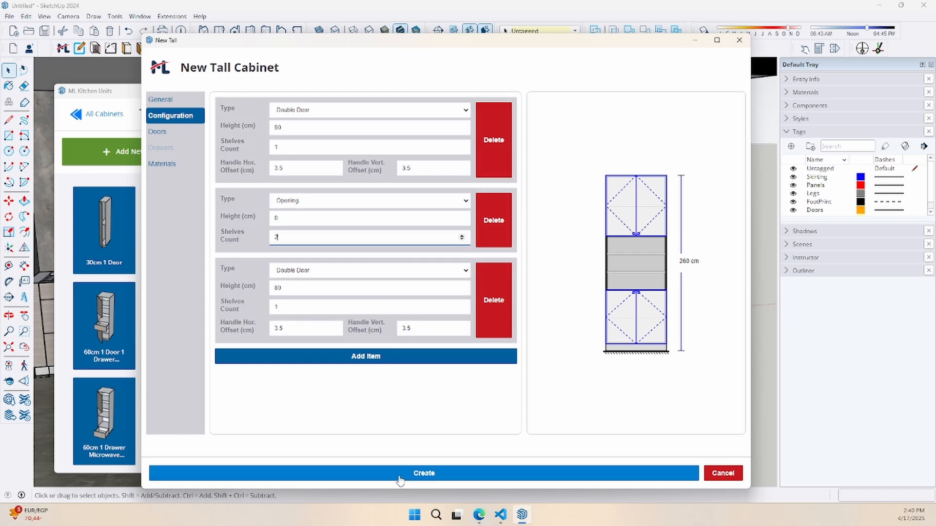
Give the slab doors a bar handle and create the tall cabinet
left_click(188, 135)
scroll(385, 268, "down", 2)
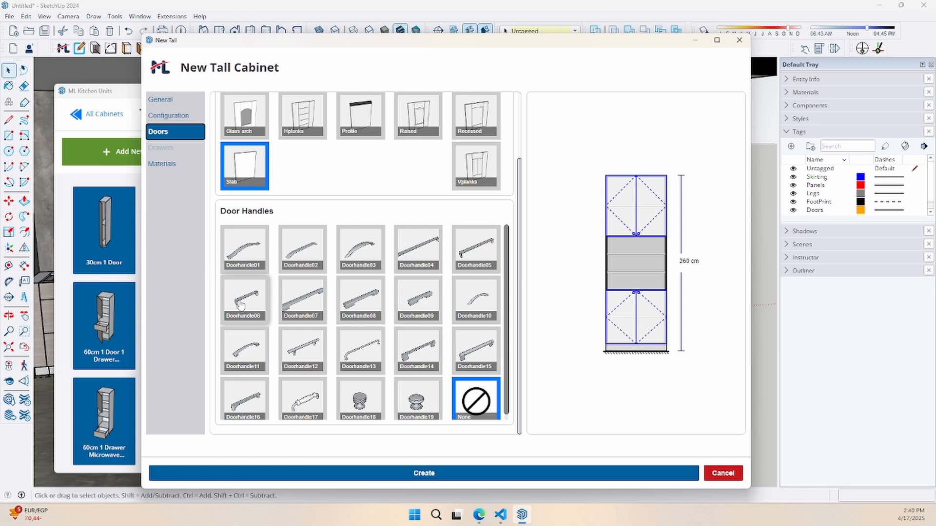
left_click(426, 473)
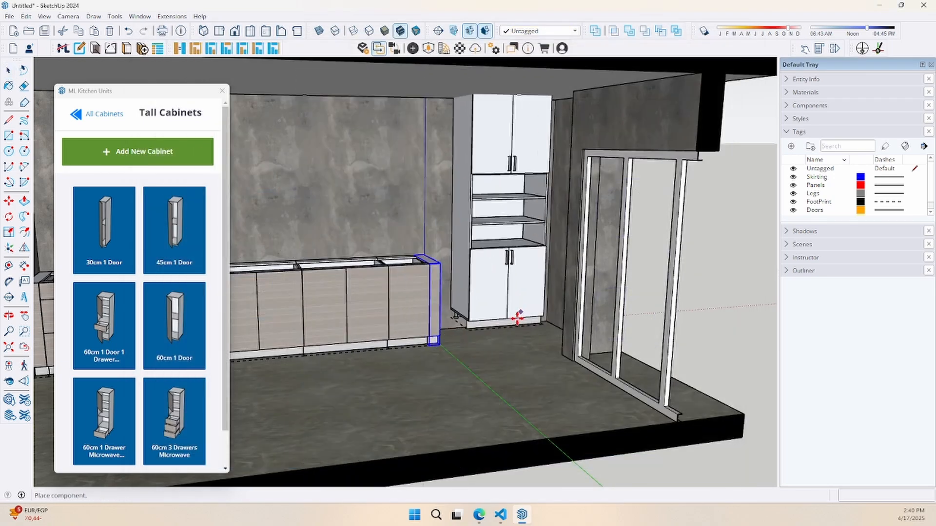
Move the new tall cabinet by its front bottom corner so it stands flush against the filler ending the base run
scroll(506, 330, "up", 3)
left_click(480, 390)
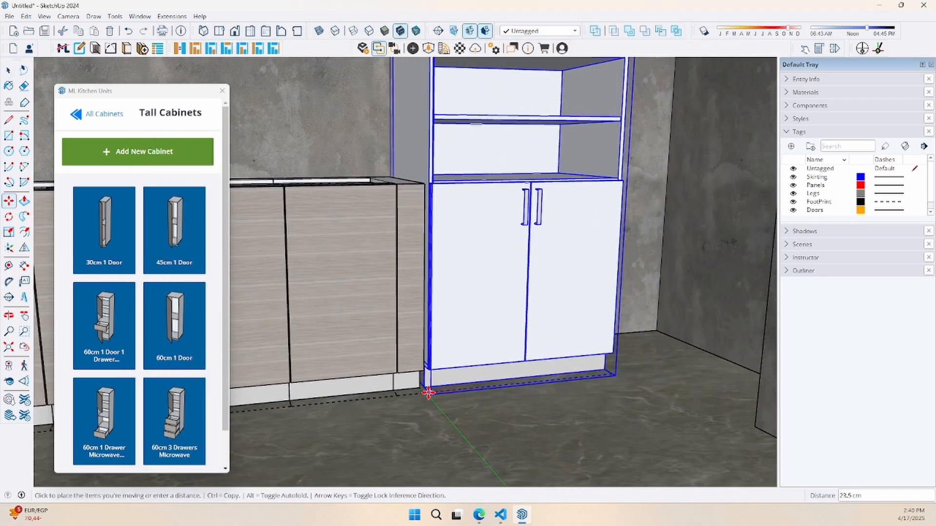
left_click(424, 393)
scroll(424, 393, "down", 5)
key("space")
left_click(612, 332)
mouse_move(461, 224)
middle_mouse_down()
mouse_move(437, 164)
mouse_move(612, 145)
mouse_move(547, 212)
middle_mouse_up()
scroll(545, 213, "up", 3)
mouse_move(490, 311)
middle_mouse_down()
mouse_move(454, 266)
mouse_move(512, 317)
middle_mouse_up()
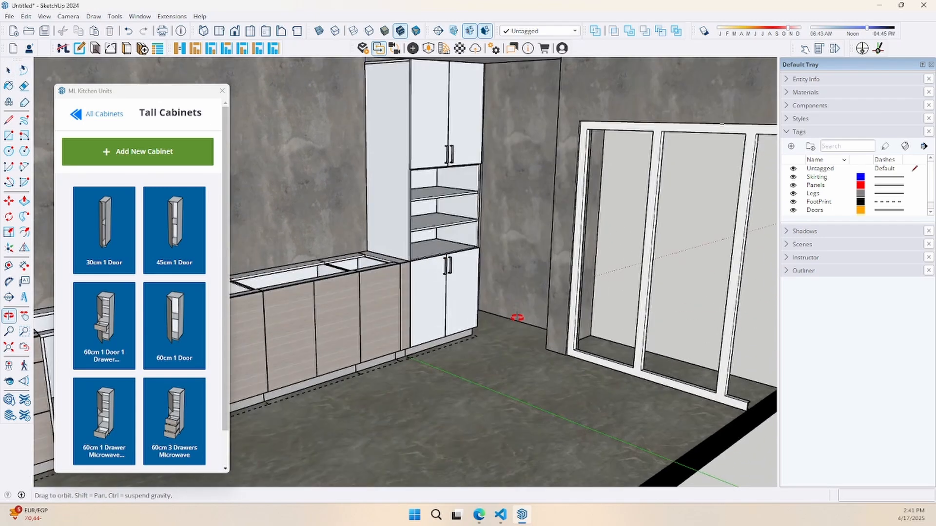
Start another new tall cabinet and set its height to 260 cm
left_click(124, 153)
double_click(296, 234)
type("260")
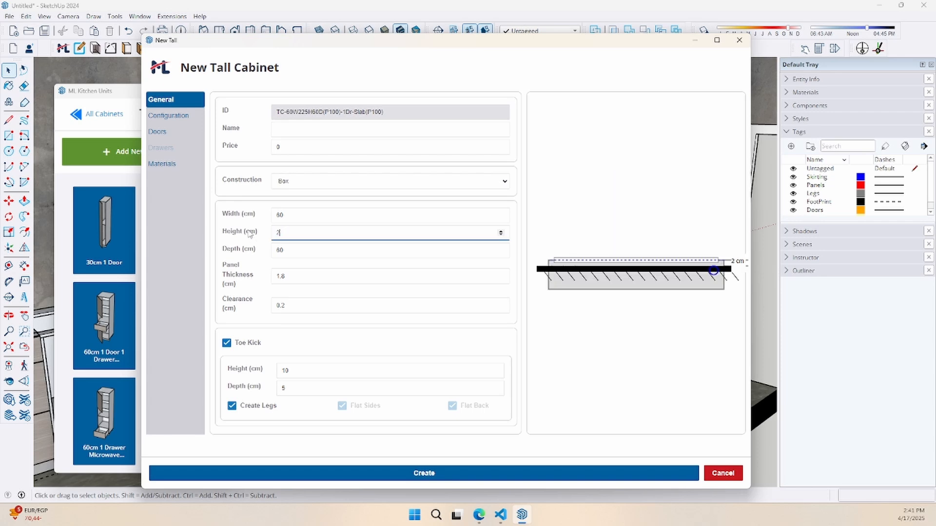
Divide the tall cabinet into three sections: a double door, an opening, and a double door
left_click(182, 119)
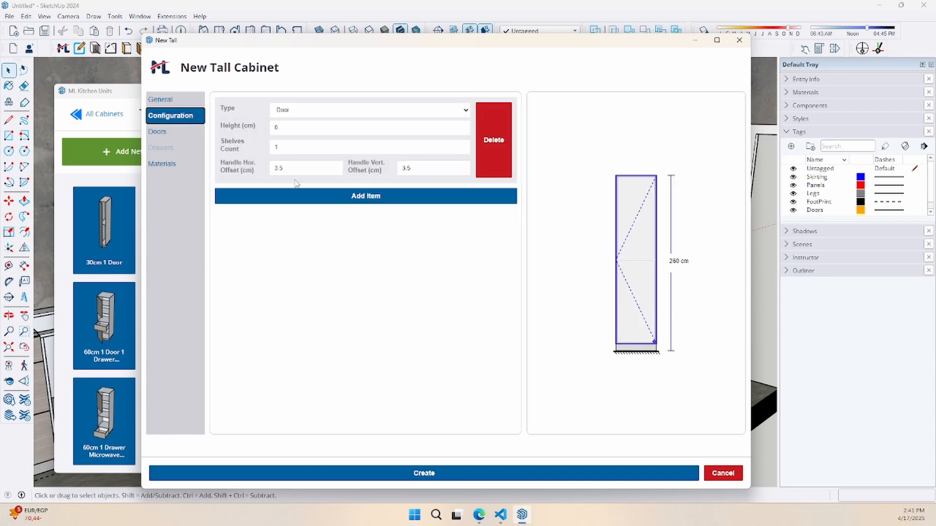
left_click(294, 193)
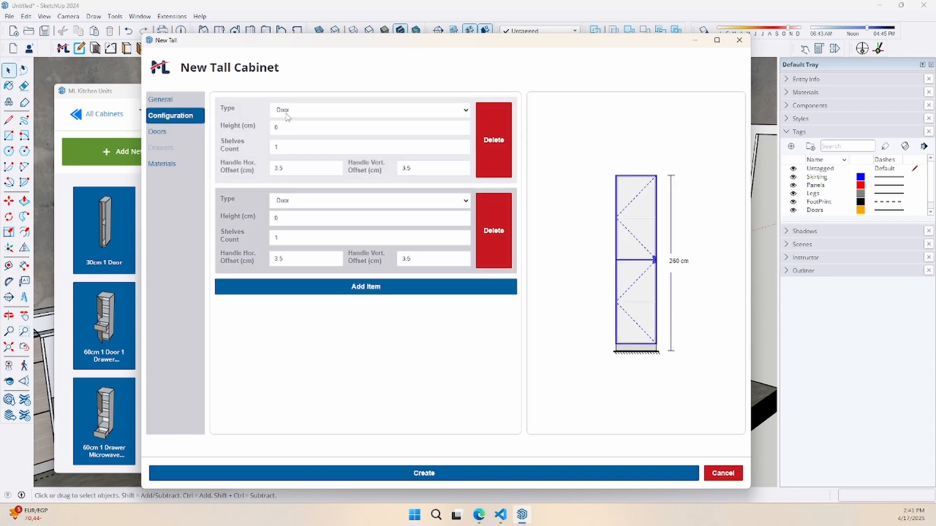
left_click(288, 110)
left_click(293, 143)
left_click(293, 200)
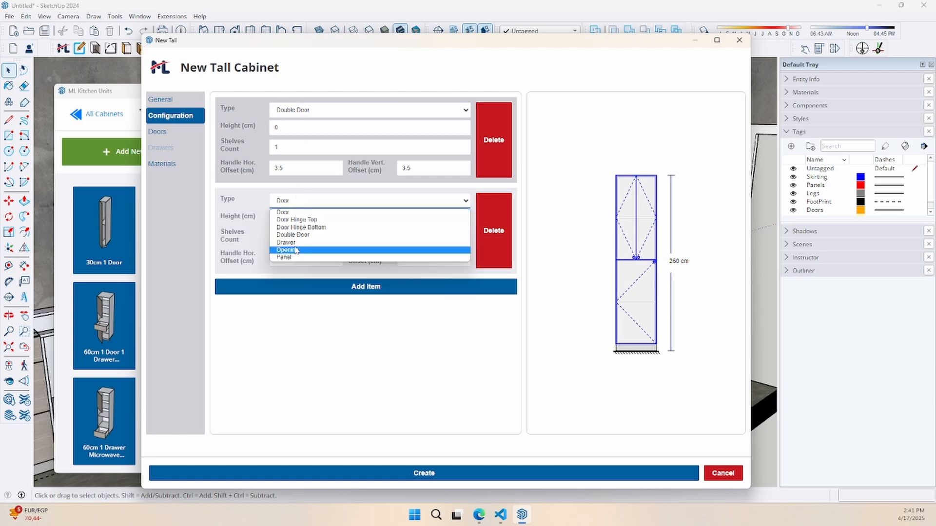
left_click(292, 235)
left_click(297, 287)
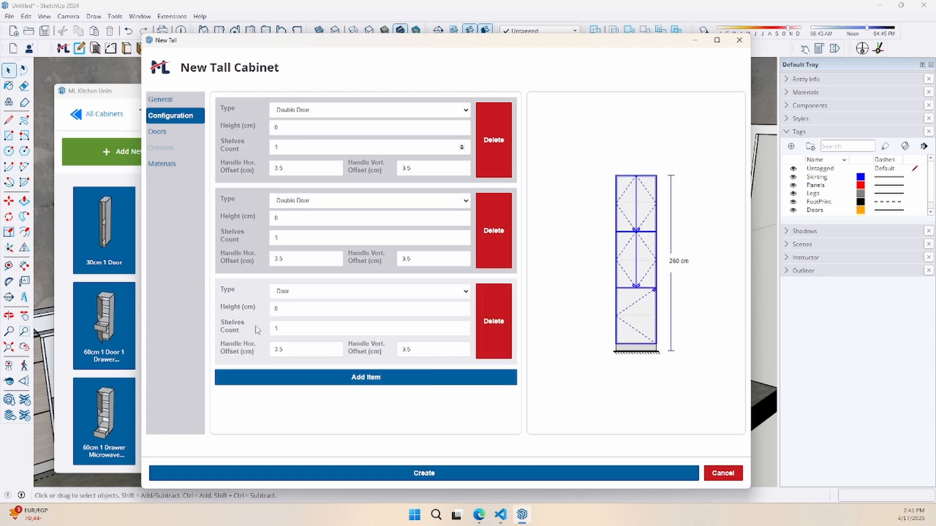
left_click(297, 200)
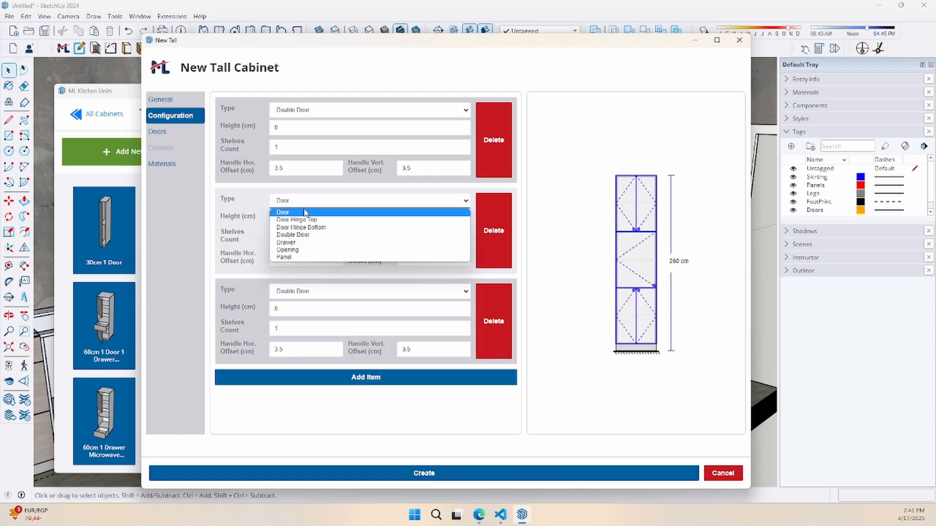
left_click(301, 251)
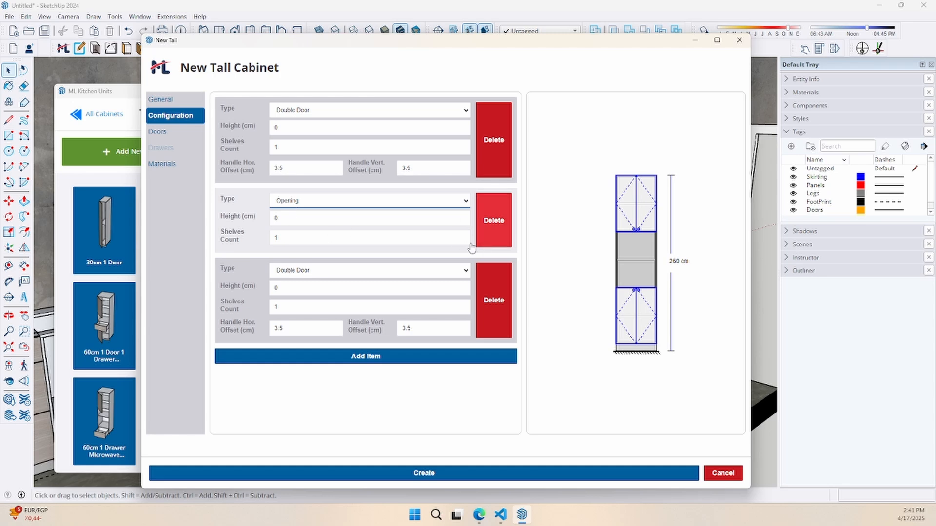
Add a second opening, give both openings 0 shelves and heights of 45 and 60 cm, and set the lower double door to 70 cm
left_click(272, 356)
left_click(295, 270)
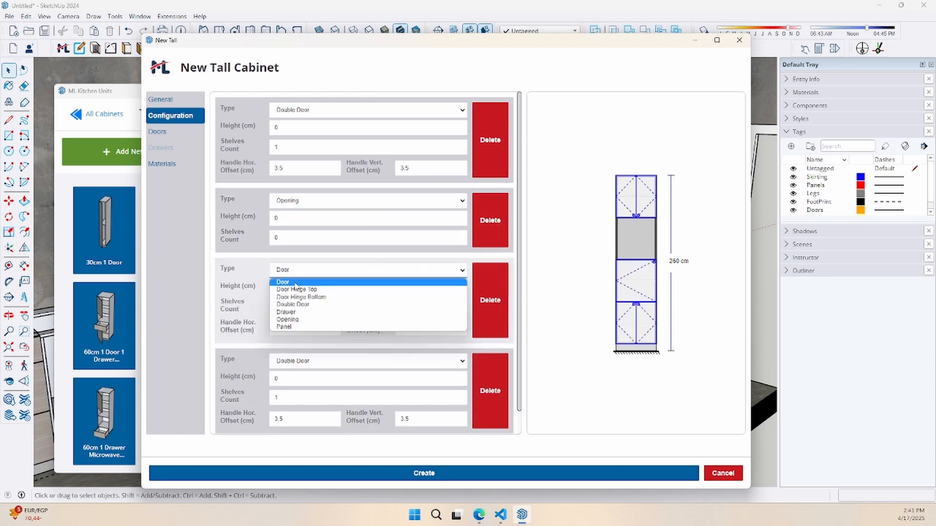
left_click(292, 319)
left_click(457, 310)
double_click(293, 221)
type("45")
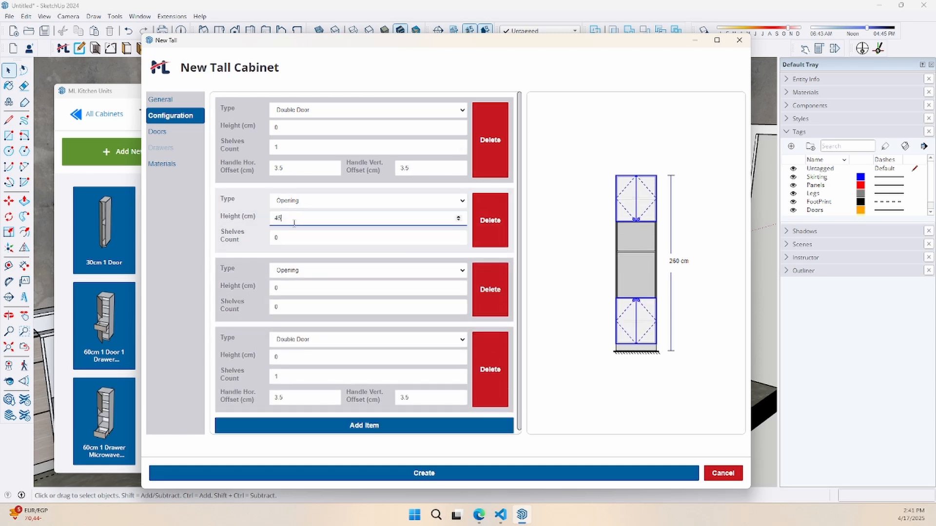
double_click(292, 291)
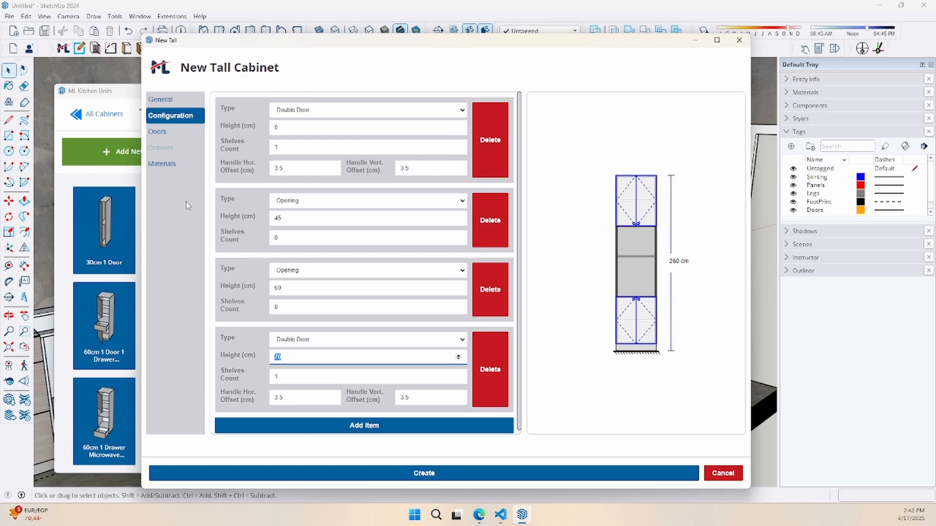
Assign Doorhandle06 to the slab doors and create the tall cabinet
left_click(158, 132)
scroll(342, 259, "down", 2)
left_click(245, 331)
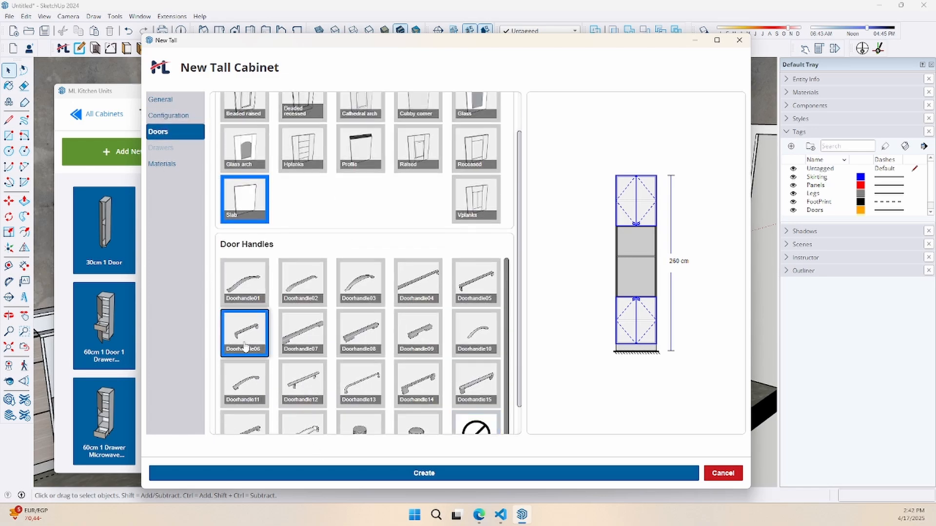
left_click(324, 472)
Place the second tall cabinet on the floor and rotate it about its front bottom corner to back onto the window-side wall
left_click(443, 393)
key("q")
scroll(487, 401, "up", 4)
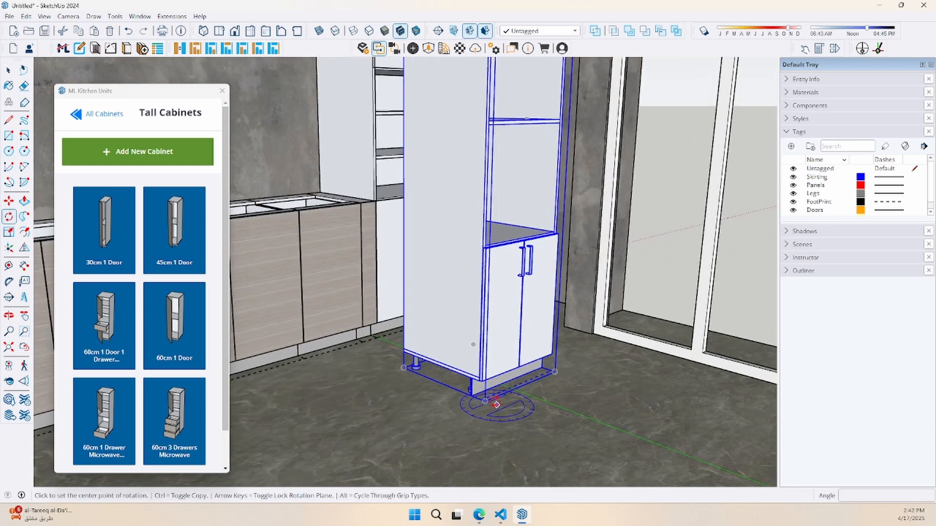
scroll(475, 399, "up", 2)
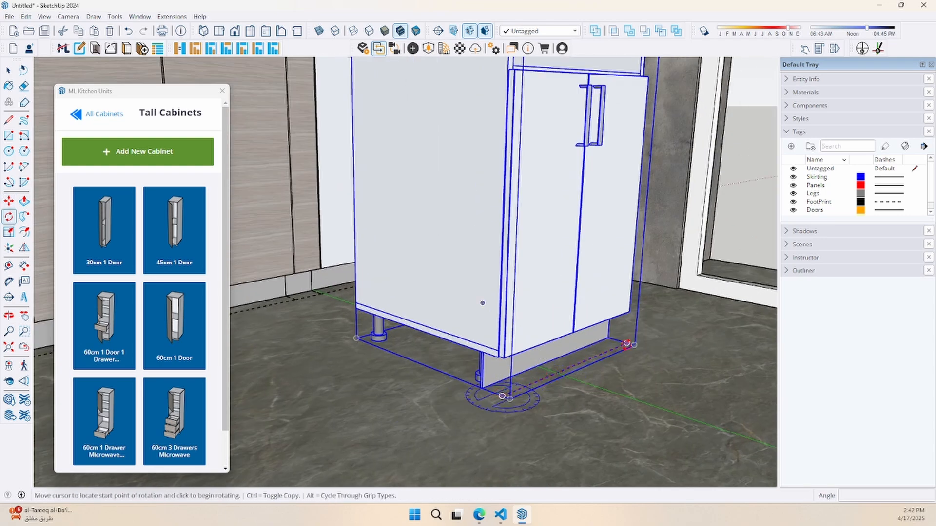
left_click(626, 344)
left_click(567, 423)
Move the rotated tall cabinet against the window-side wall, near the corner with the first tall cabinet
key("m")
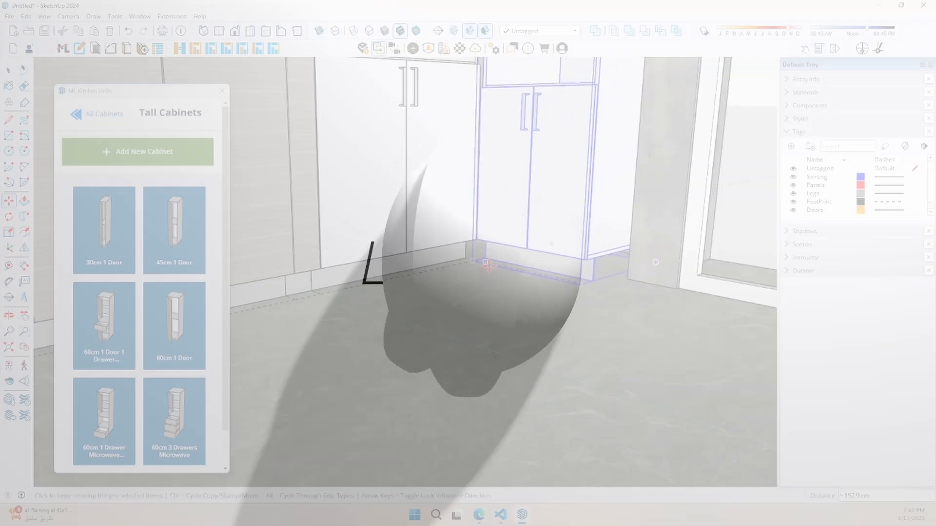
middle_click_drag(565, 297, 270, 236)
left_click(517, 363)
left_click(624, 312)
scroll(540, 318, "down", 8)
Create a new 12 cm wide filler cabinet with its height and total height set to 260 cm
left_click(105, 114)
left_click(137, 369)
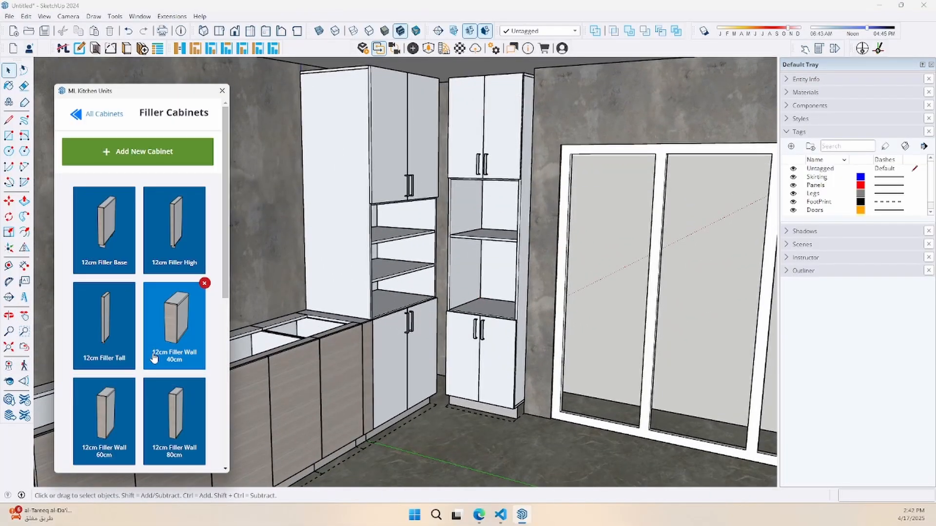
left_click(137, 151)
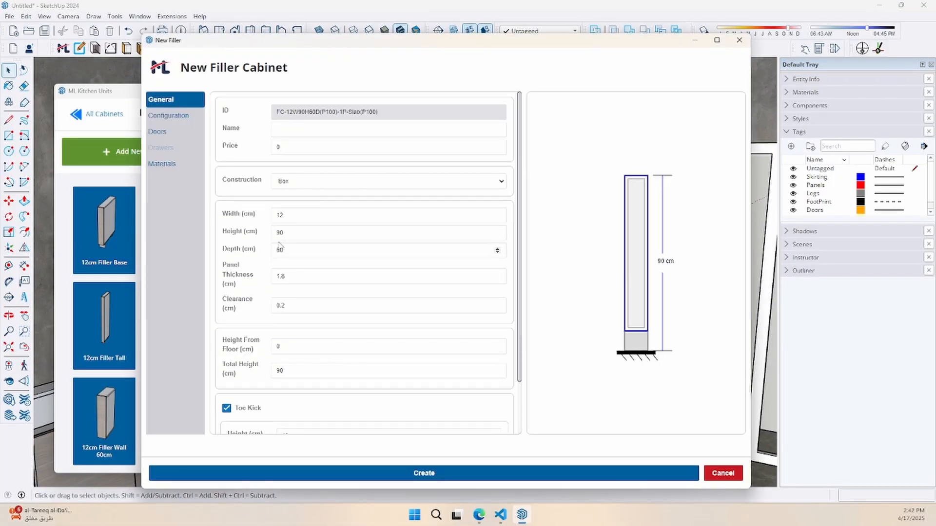
type("260")
key("BackSpace")
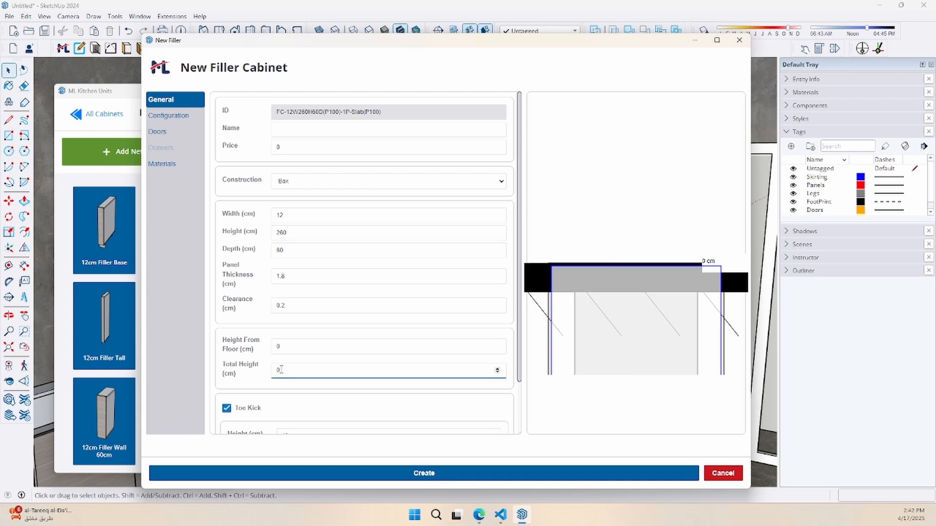
key("Tab")
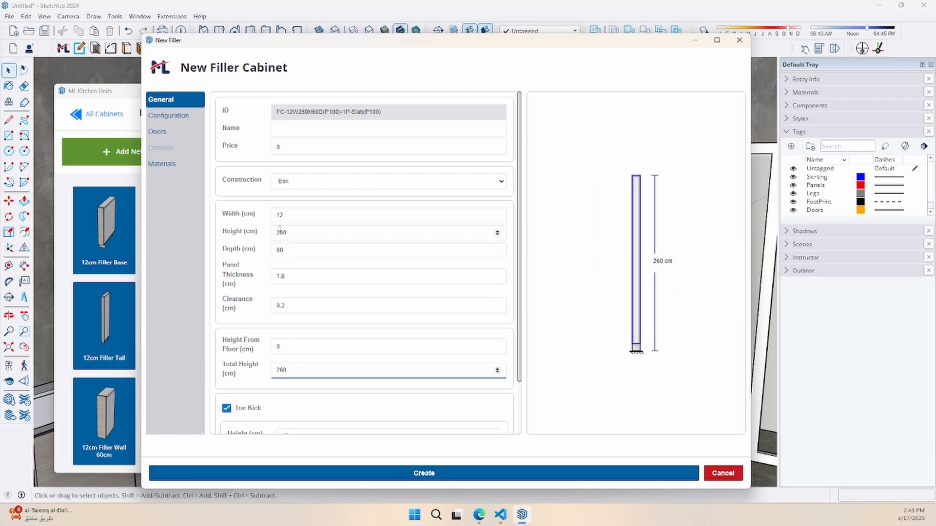
left_click(582, 484)
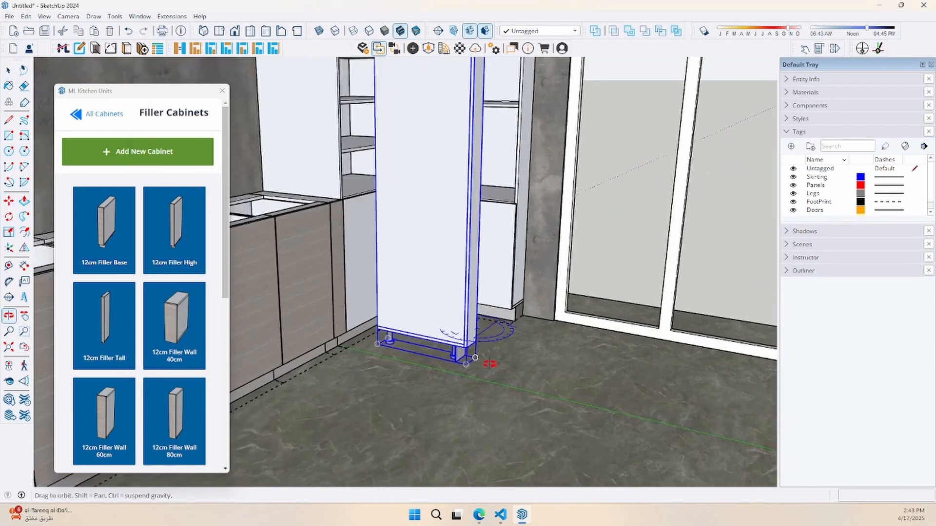
Rotate the tall filler 90 degrees and move it against the inner side of the window-side tall cabinet
middle_click_drag(490, 364, 451, 360)
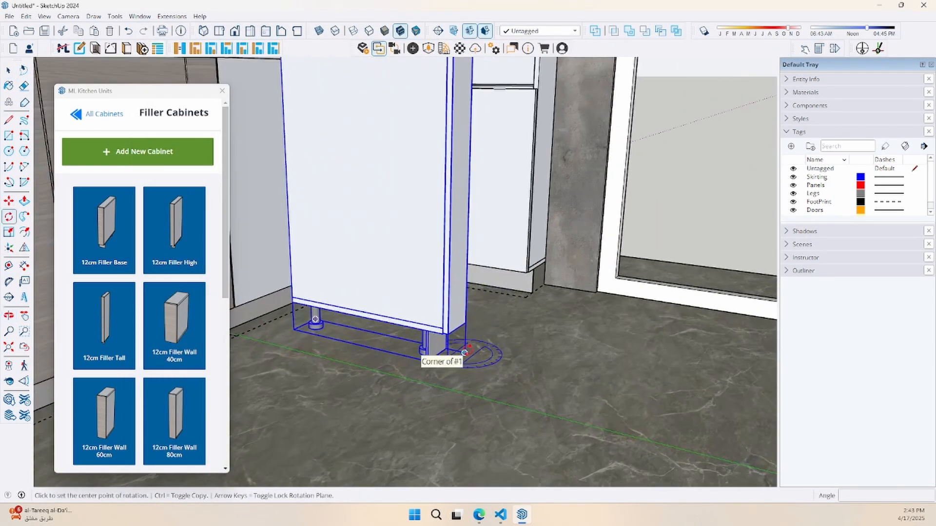
left_click(465, 353)
left_click(536, 369)
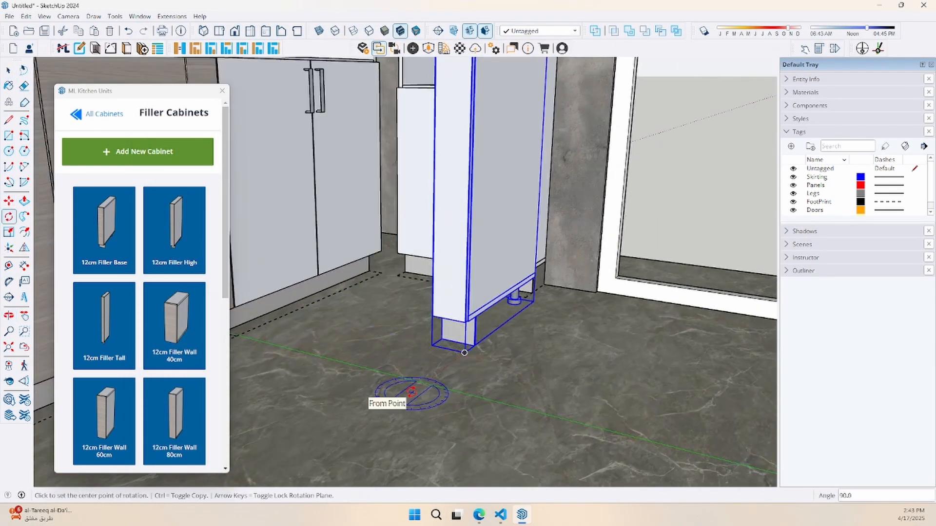
key("m")
left_click(465, 353)
left_click(395, 274)
Examine the corner between the two tall cabinets and the new filler from several angles
scroll(396, 275, "down", 4)
middle_click_drag(429, 312, 355, 348)
middle_click_drag(403, 303, 708, 302)
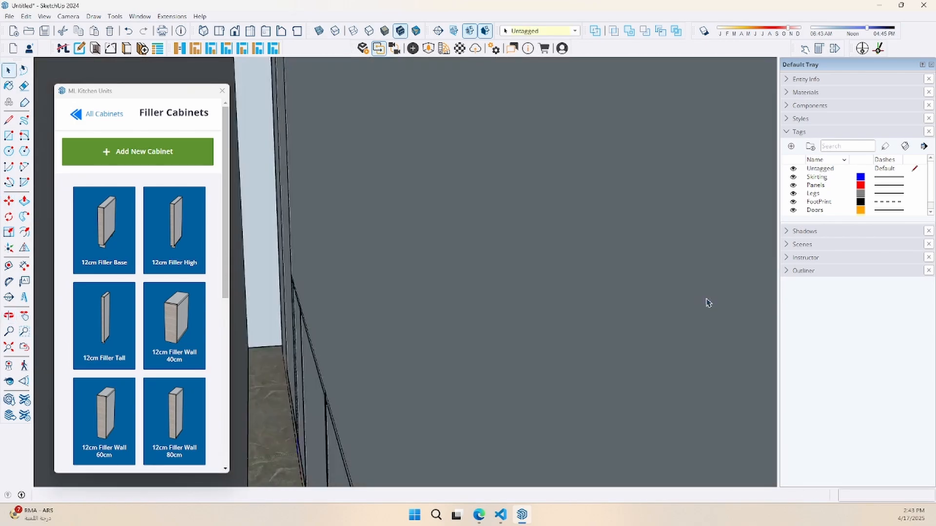
middle_click_drag(336, 301, 466, 331)
scroll(438, 302, "down", 4)
left_click(438, 302)
middle_click_drag(439, 303, 488, 288)
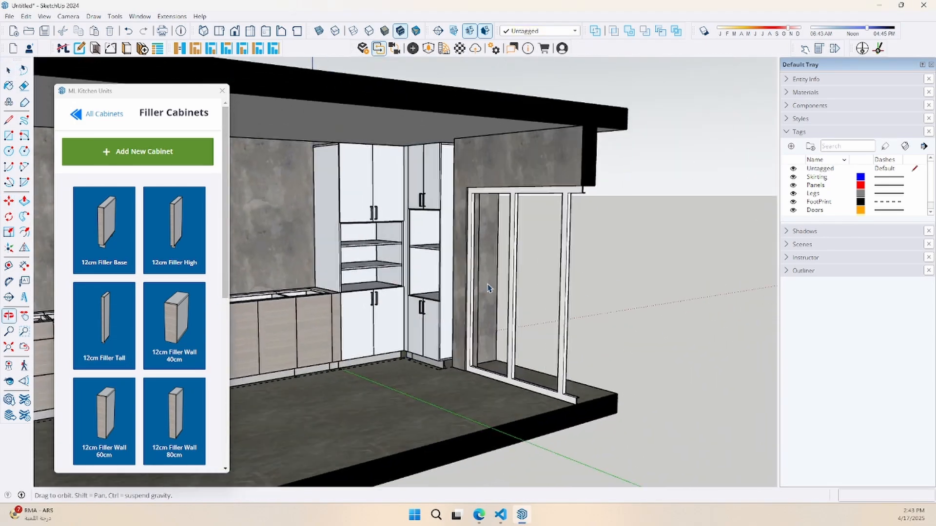
scroll(379, 279, "up", 4)
middle_click_drag(378, 279, 460, 255)
scroll(429, 323, "up", 6)
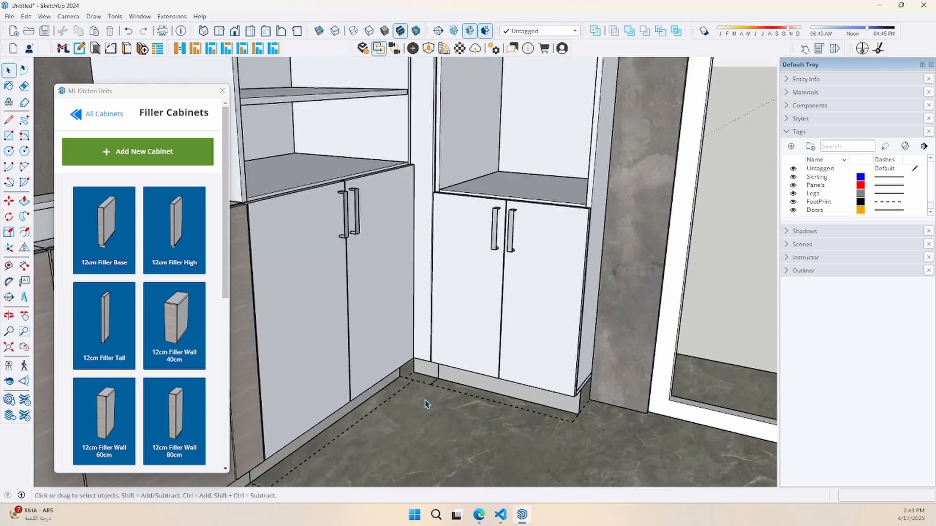
scroll(460, 367, "down", 6)
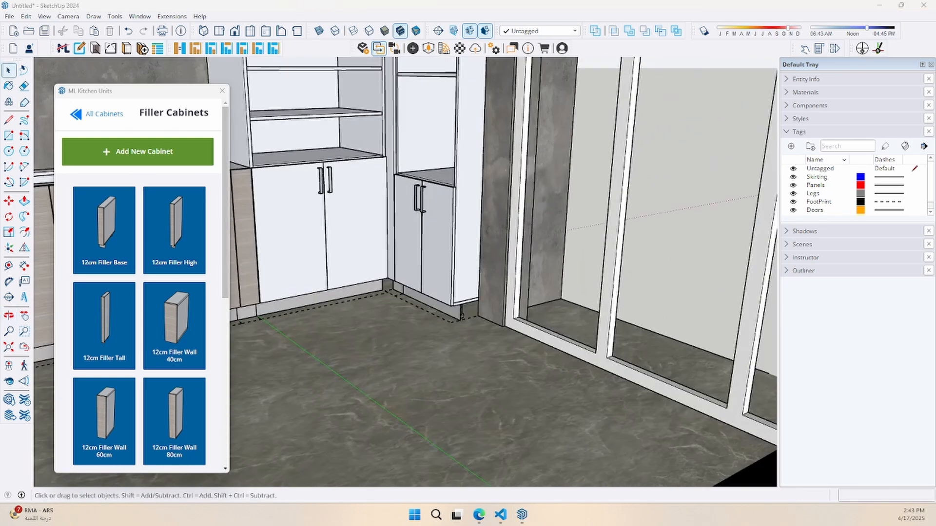
Move the window-side tall cabinet and its filler together away from the first tall cabinet, leaving room for another filler
middle_click_drag(506, 296, 517, 341, "shift")
left_click(420, 287, "ctrl")
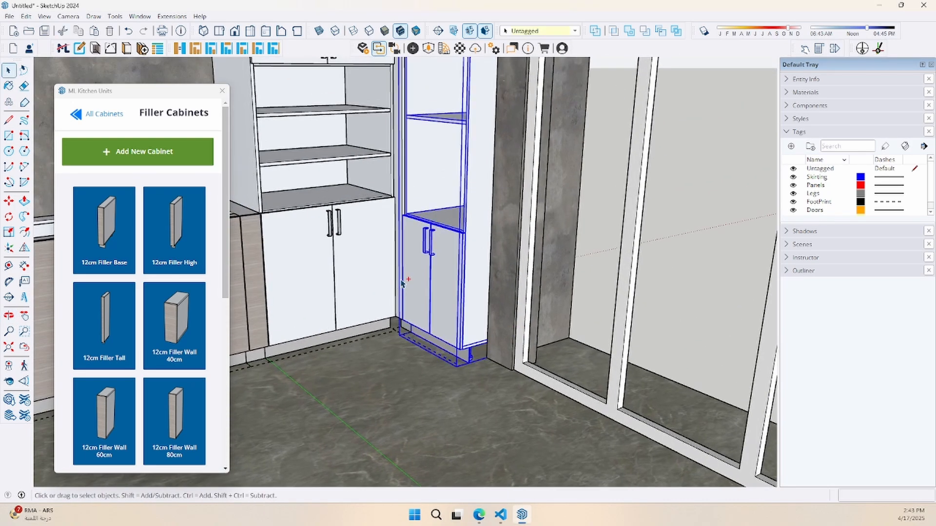
left_click(403, 358)
left_click(423, 355)
Make a rotated copy of the tall filler about its front bottom corner, facing the same way as the back-wall cabinets
key("space")
left_click(417, 318)
scroll(406, 344, "up", 5)
key("q")
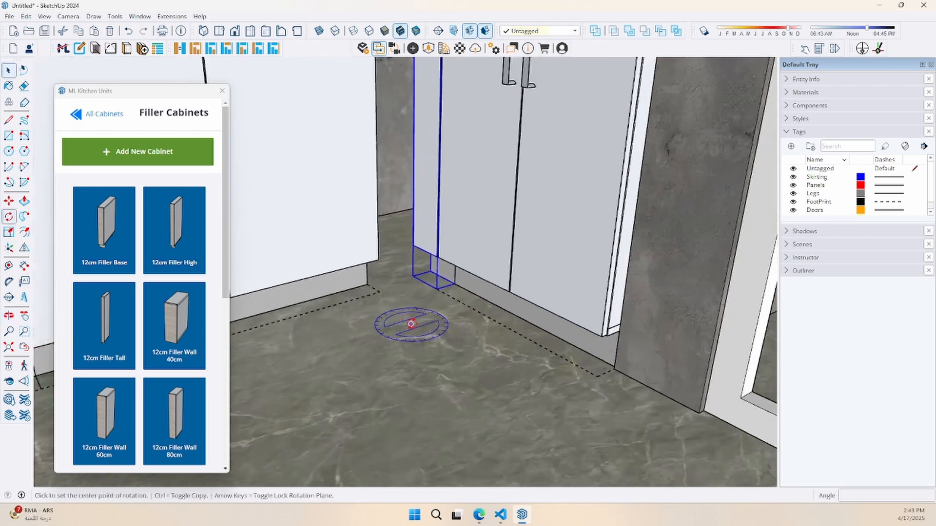
scroll(452, 268, "up", 2)
left_click(426, 266)
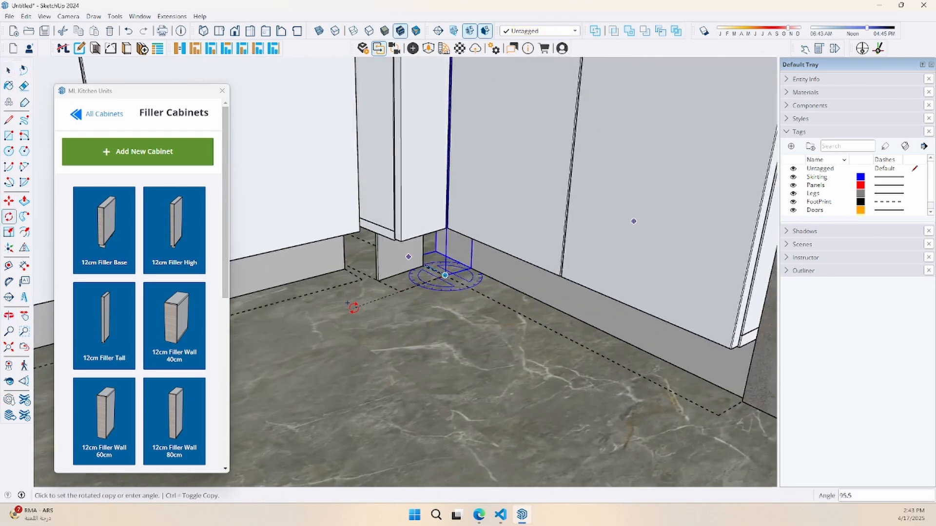
Move the copied filler flush against the side of the back-wall tall cabinet to close the corner
key("m")
left_click(396, 289)
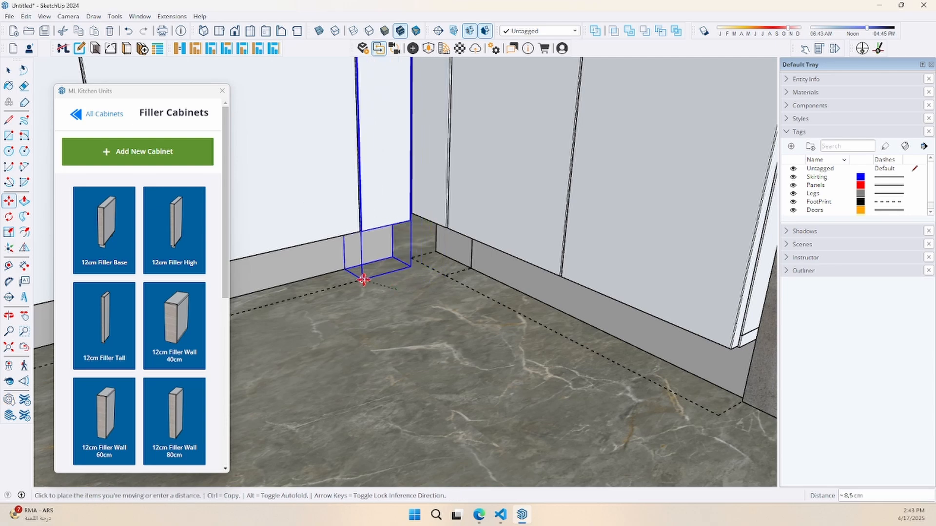
left_click(362, 280)
key("space")
left_click(504, 232)
middle_click_drag(503, 232, 377, 305)
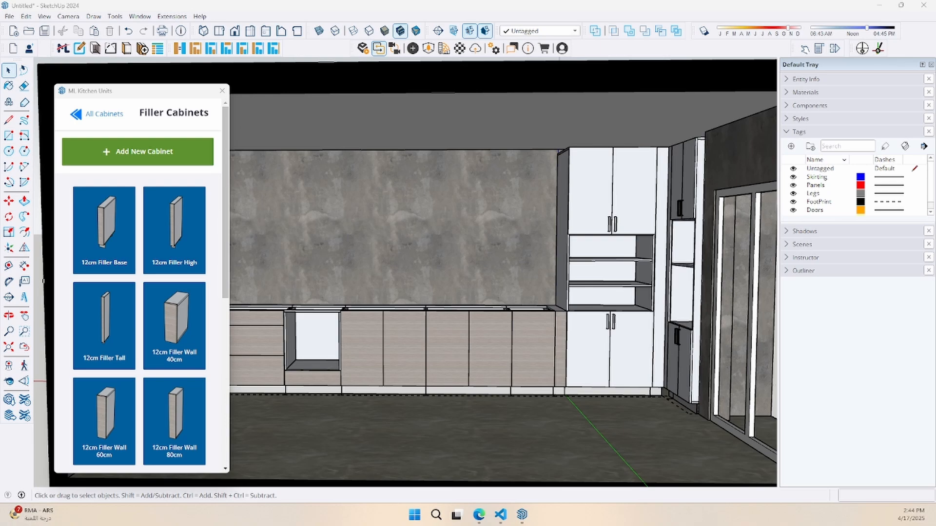
middle_click_drag(436, 314, 264, 255)
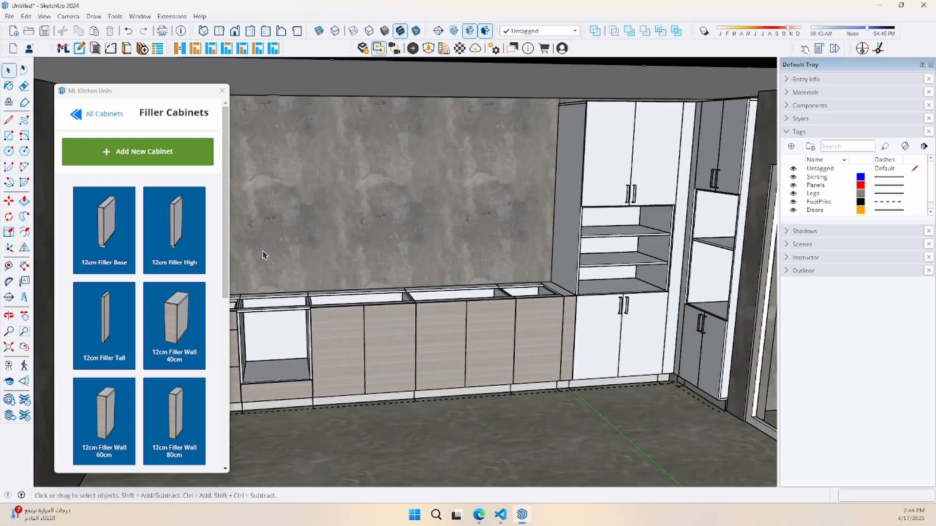
Start a new custom wall cabinet with a 90 cm height and a total height of 260 cm
left_click(85, 114)
left_click(147, 230)
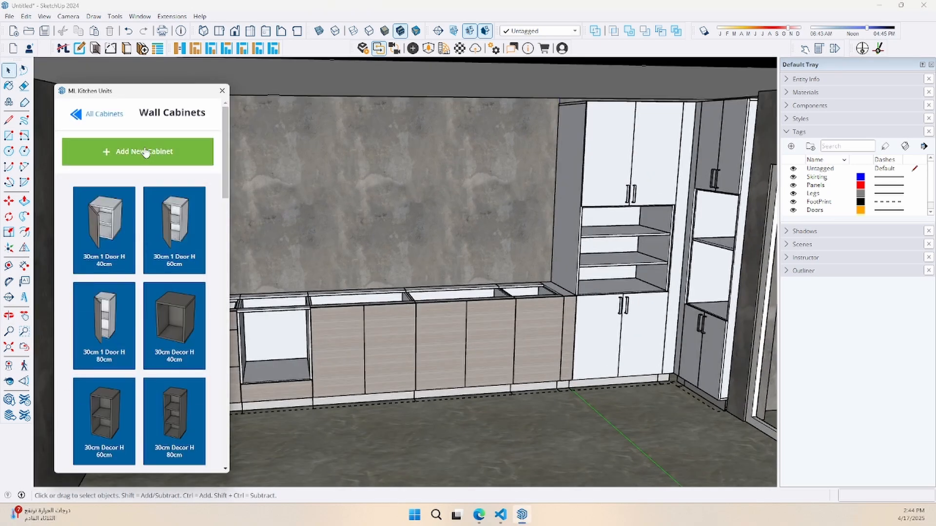
left_click(146, 152)
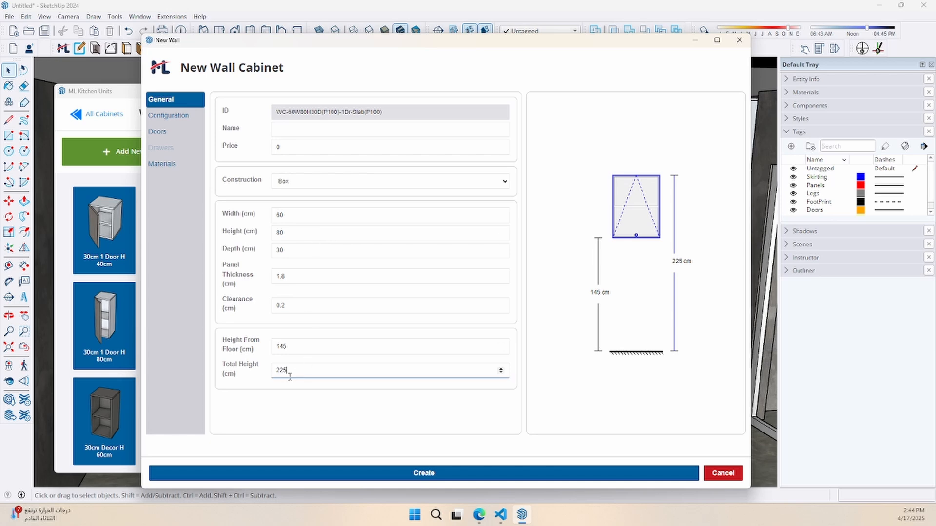
key("BackSpace")
key("BackSpace")
type("60")
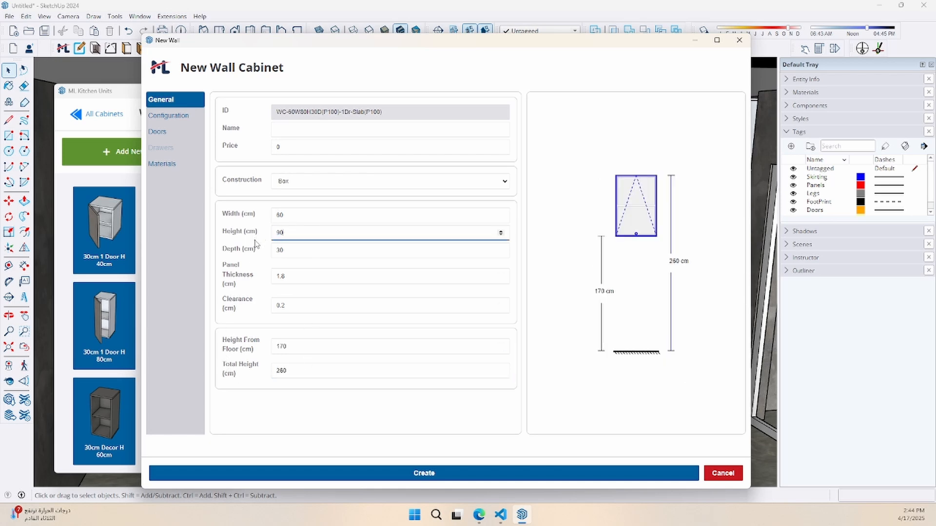
Configure the new wall cabinet as 45 cm wide with a side-hinged door and create it
left_click(168, 116)
left_click(341, 110)
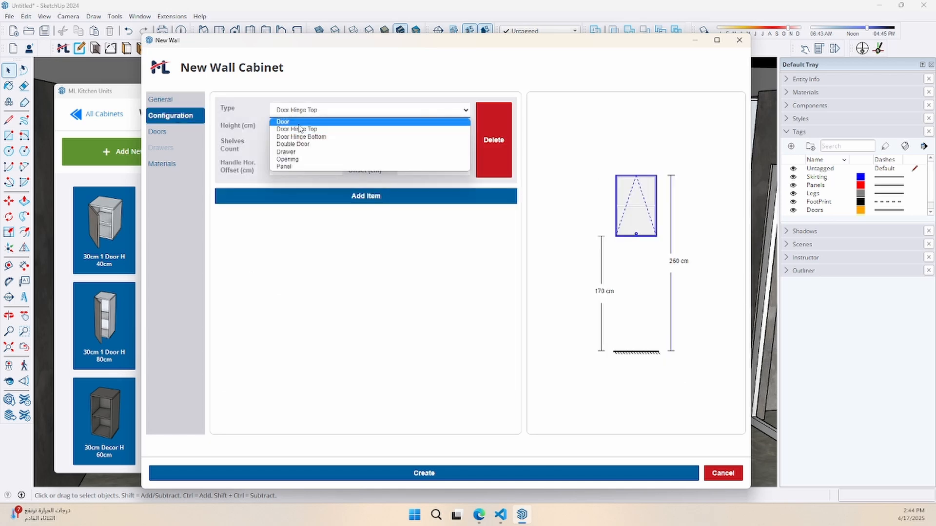
left_click(287, 121)
left_click(161, 99)
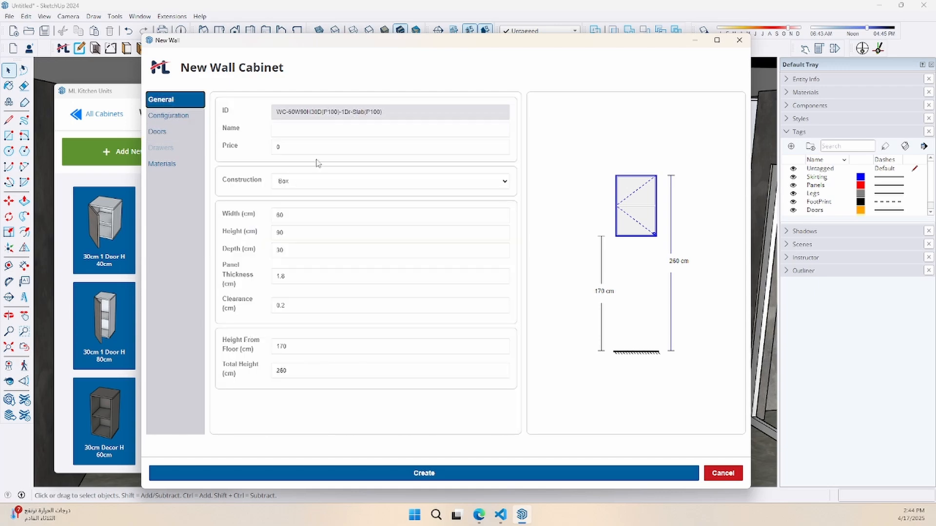
left_click(425, 466)
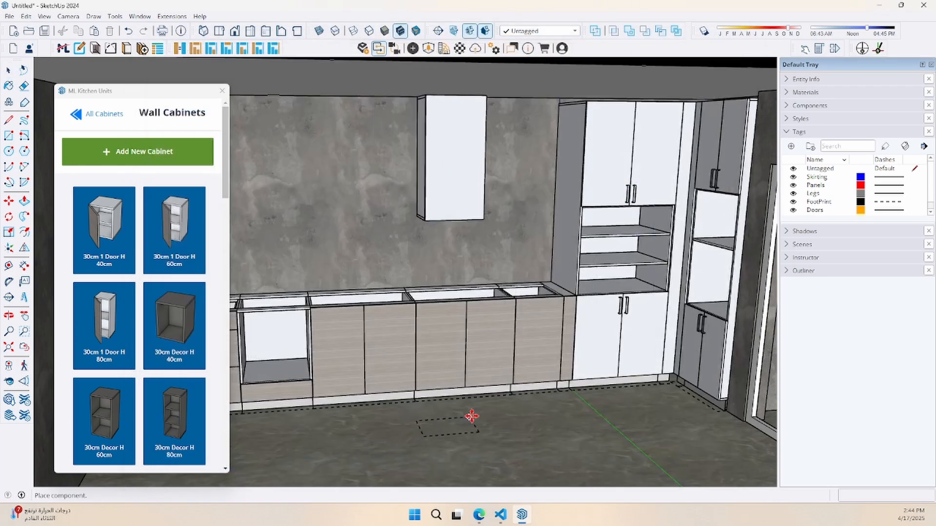
Place the new wall cabinet against the back wall, aligned above the base cabinet beside the filler
left_click(510, 376)
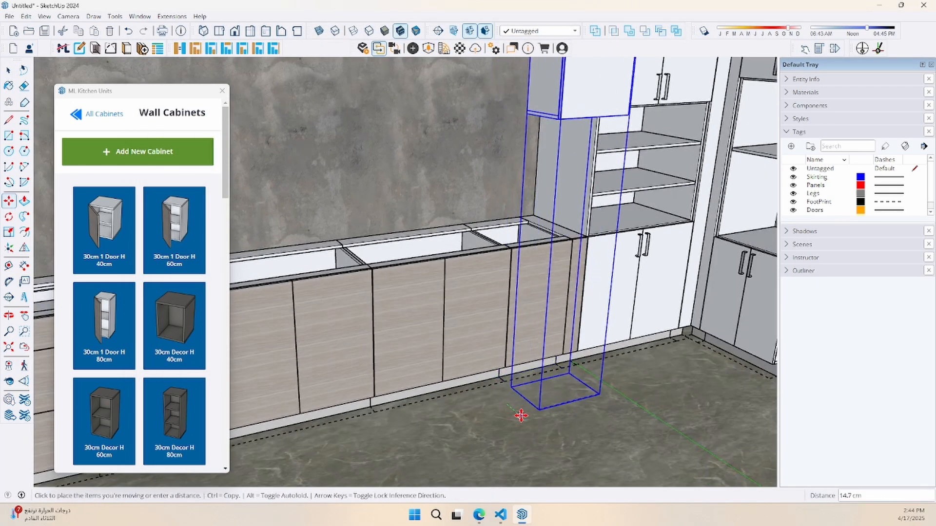
left_click(460, 344)
middle_click_drag(394, 169, 411, 205)
Save the placed wall cabinet to the cabinet collection, accepting the overwrite
scroll(142, 220, "down", 10)
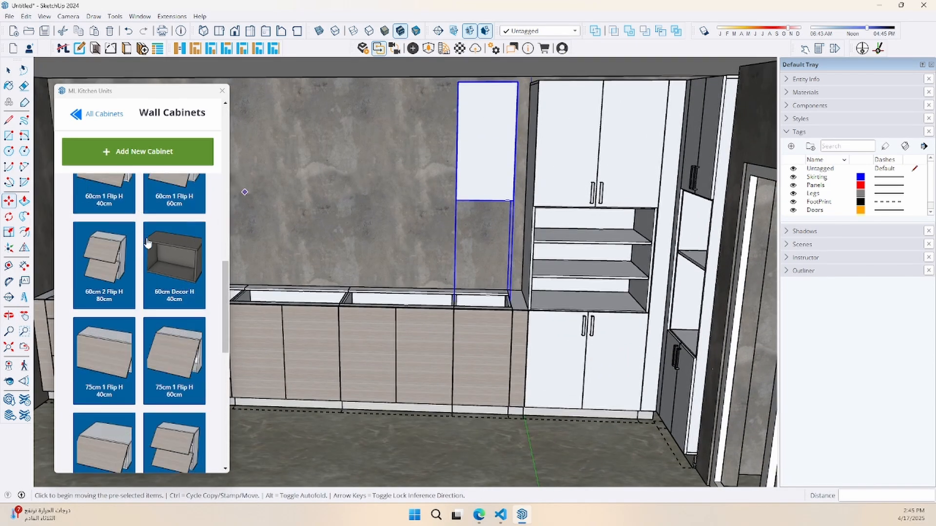
left_click(143, 51)
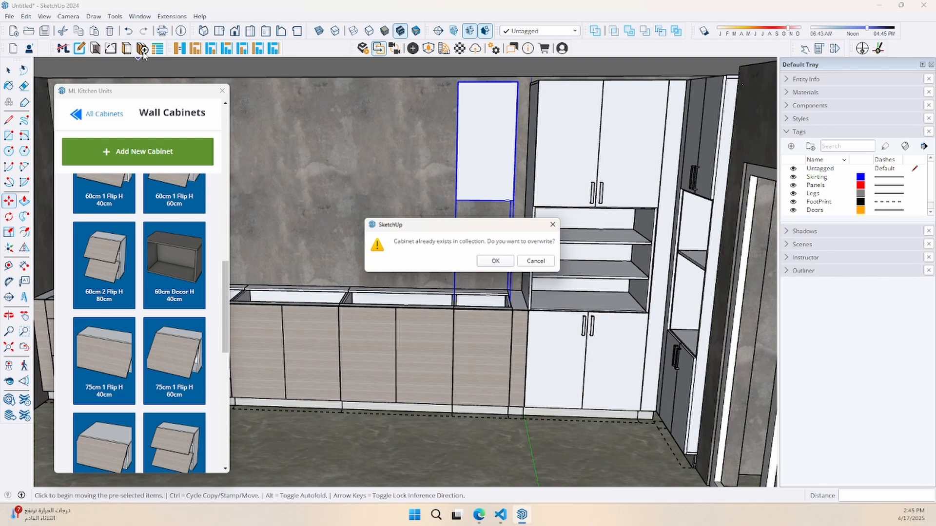
left_click(488, 263)
left_click(493, 262)
Insert the saved 45 cm wall cabinet and move it flush against the first one on the back wall
scroll(474, 249, "down", 10)
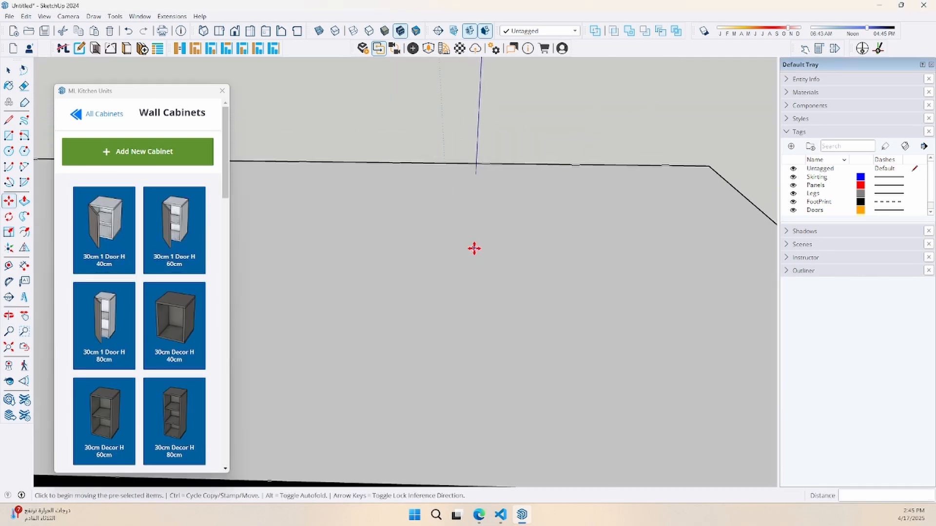
scroll(177, 331, "up", 3)
scroll(177, 330, "down", 10)
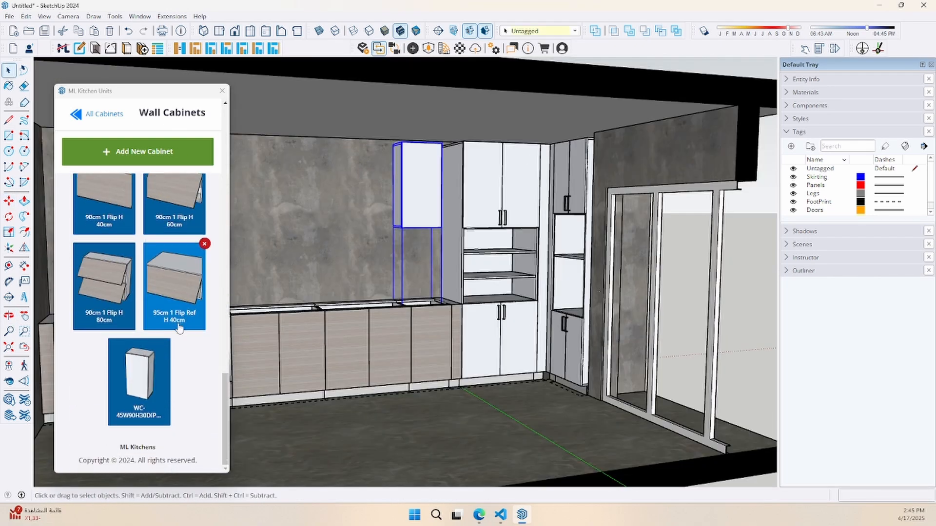
left_click(144, 409)
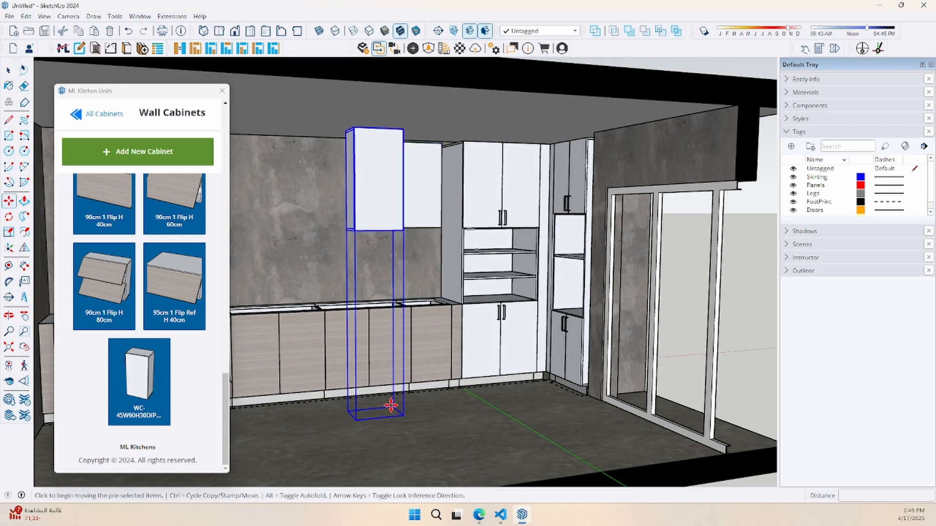
scroll(341, 225, "up", 5)
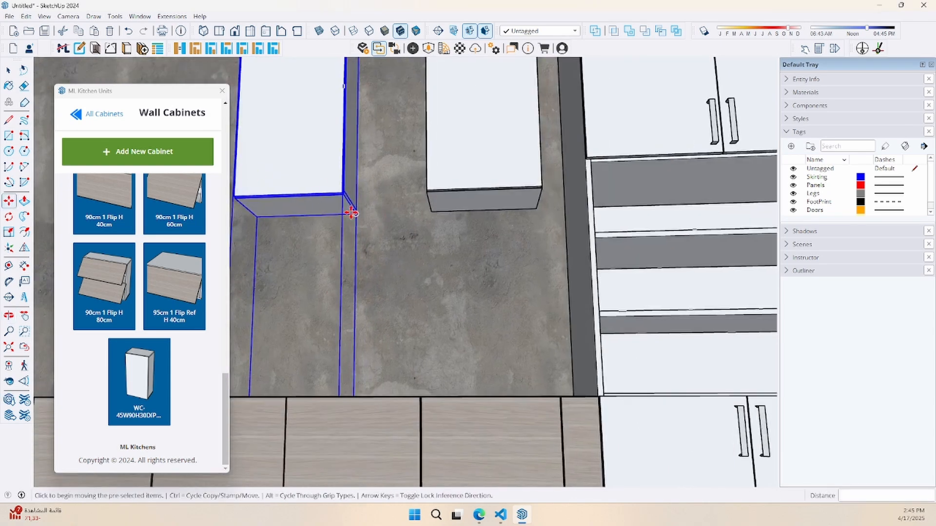
left_click(430, 213)
scroll(418, 247, "down", 6)
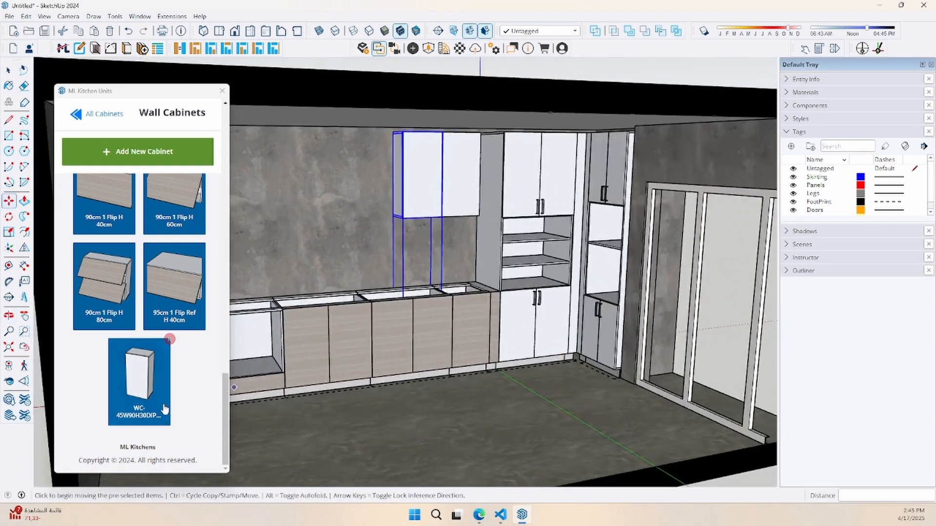
Add a third saved 45 cm wall cabinet against the back wall, flush with the second one
left_click(140, 382)
left_click(383, 403)
left_click(383, 403)
key("Left")
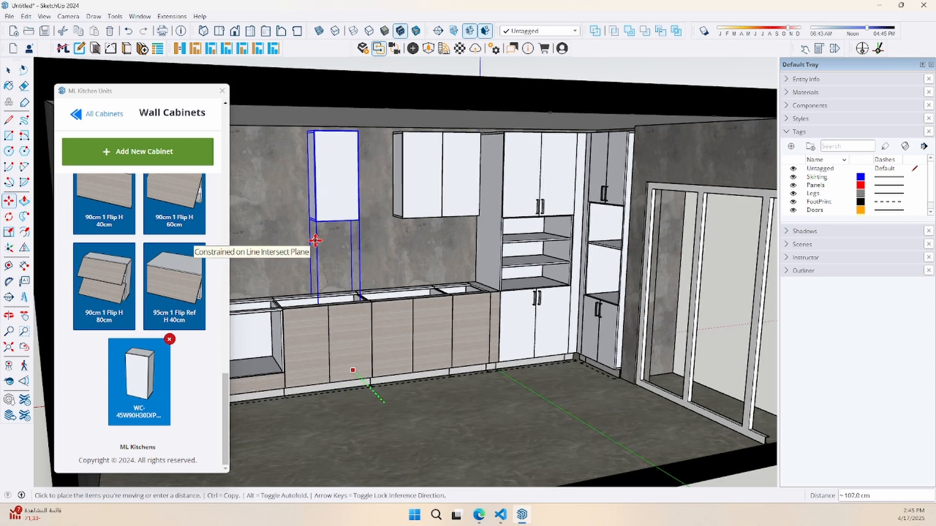
left_click(318, 237)
scroll(374, 200, "up", 6)
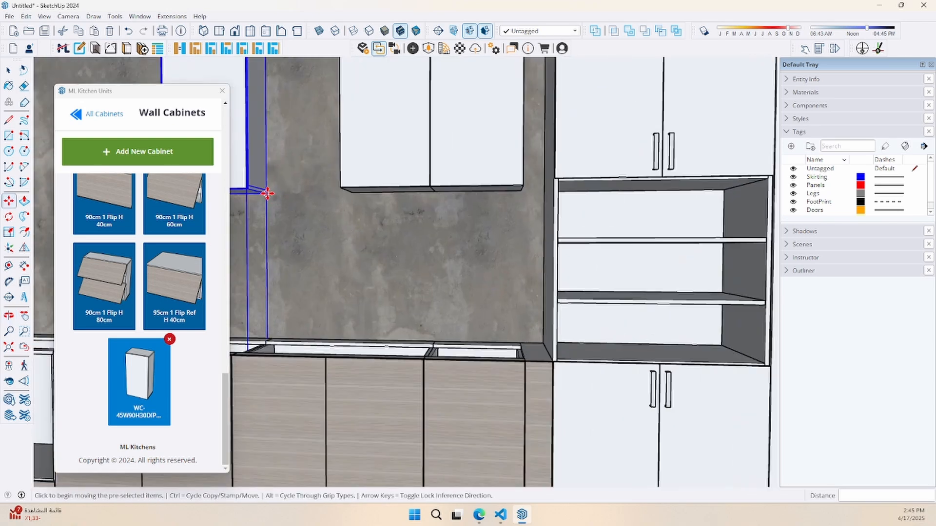
scroll(267, 194, "down", 8)
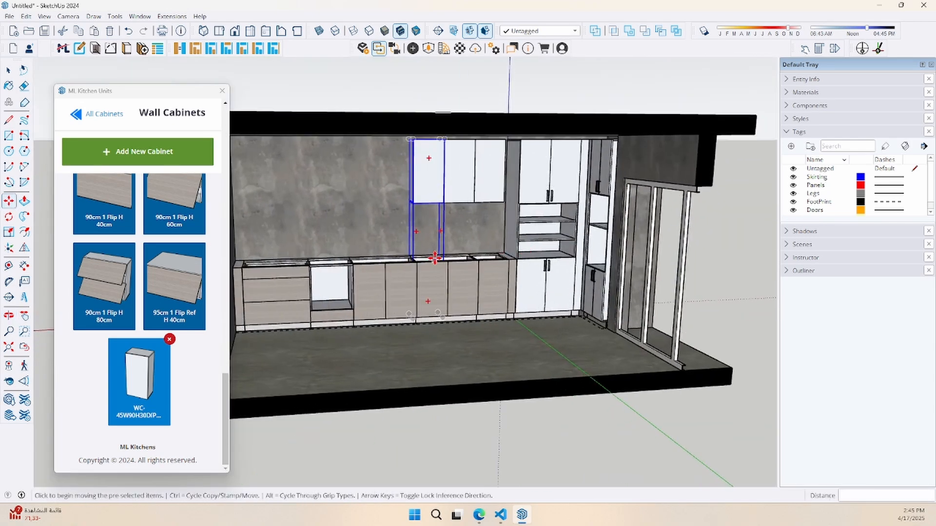
scroll(449, 186, "up", 3)
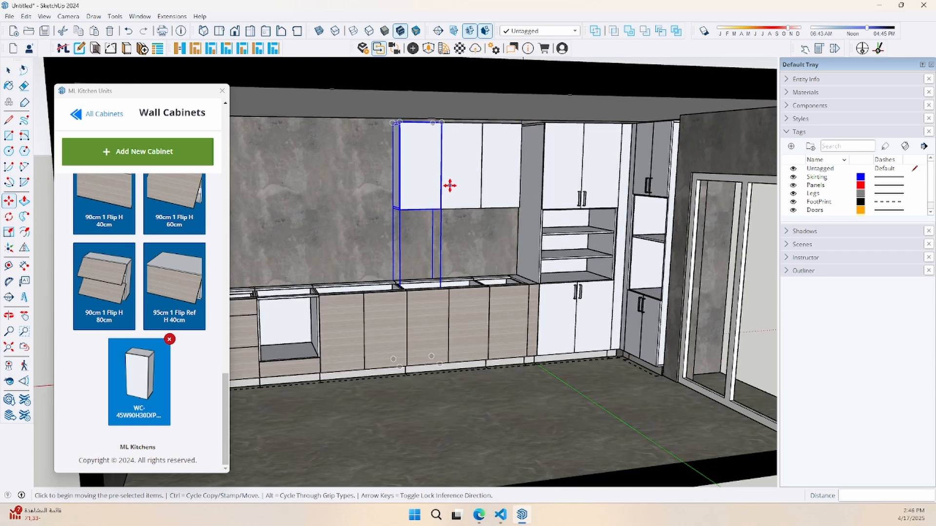
Add a fourth 45 cm wall cabinet to the free end of the back-wall row
left_click(146, 389)
left_click(408, 375)
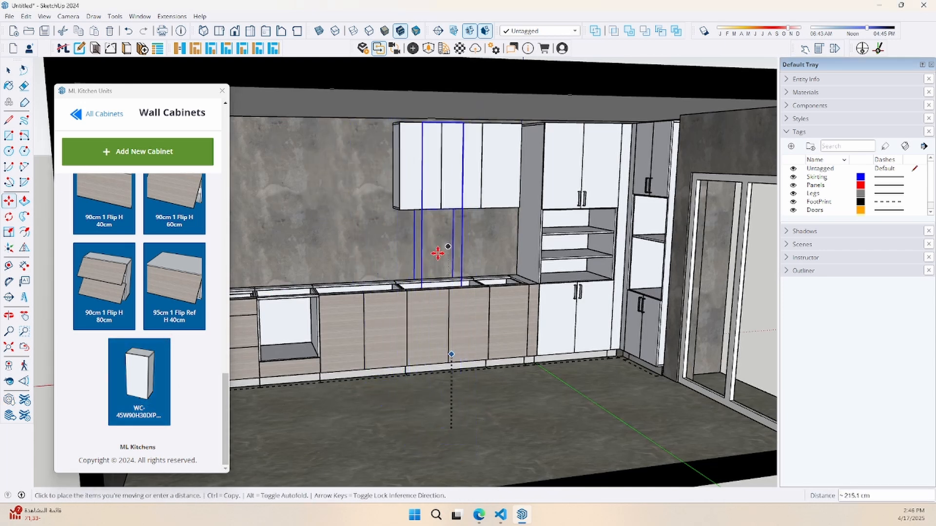
middle_click_drag(433, 244, 330, 226)
middle_click_drag(397, 243, 484, 251)
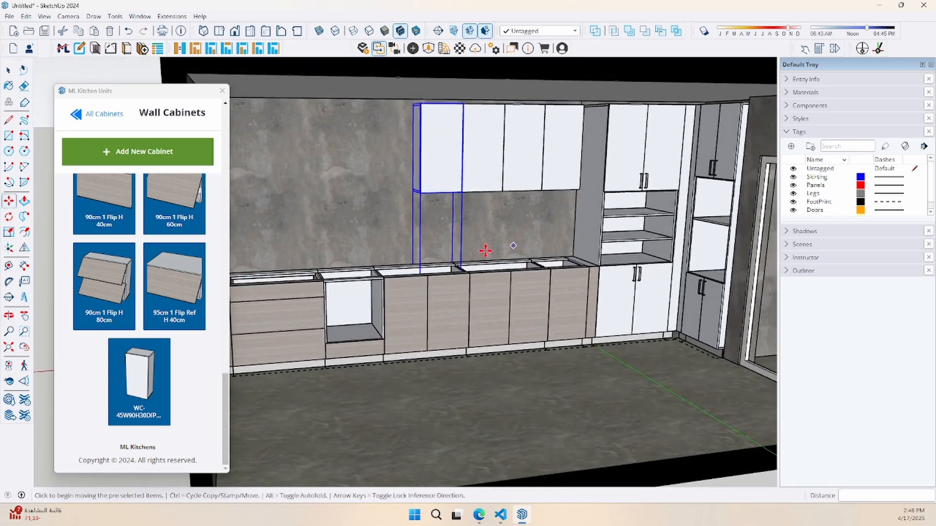
Place a fifth 45 cm wall cabinet against the back wall, completing the row flush with the fourth
left_click(150, 383)
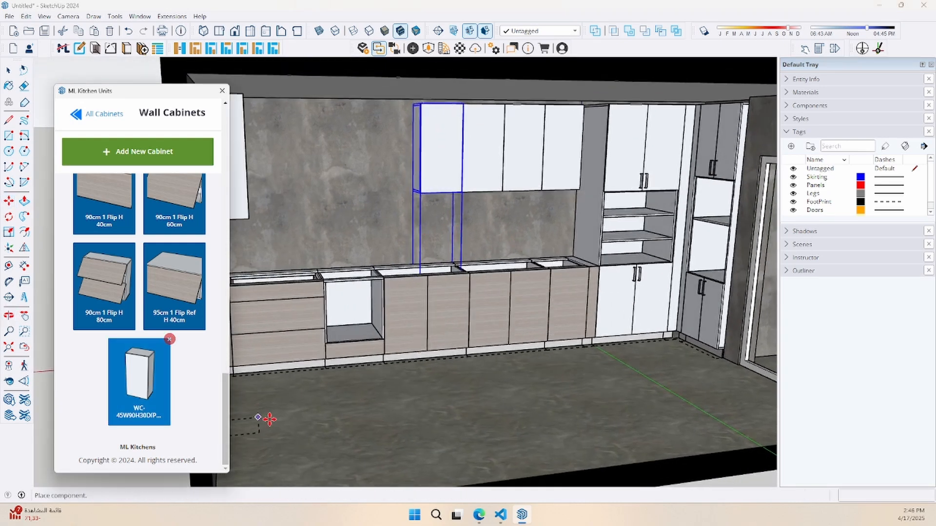
left_click(428, 359)
left_click(402, 214)
scroll(384, 169, "up", 3)
middle_click_drag(423, 197, 299, 101)
scroll(495, 274, "up", 3)
left_click(471, 237)
left_click(520, 303)
middle_click_drag(519, 303, 617, 250)
scroll(432, 286, "down", 4)
middle_click_drag(432, 286, 498, 483)
scroll(485, 367, "down", 2)
scroll(422, 256, "down", 5)
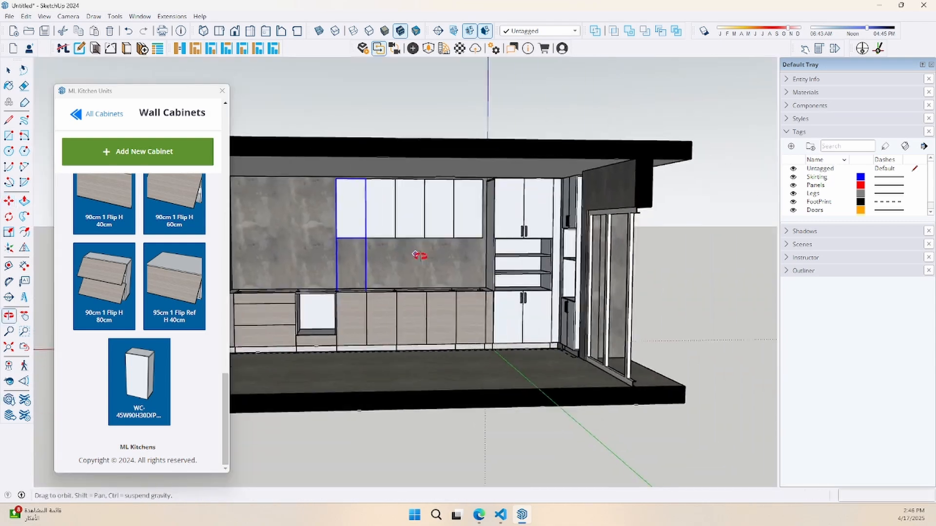
Measure the height from the floor to the underside of the wall cabinets
scroll(411, 261, "up", 5)
left_click(195, 161)
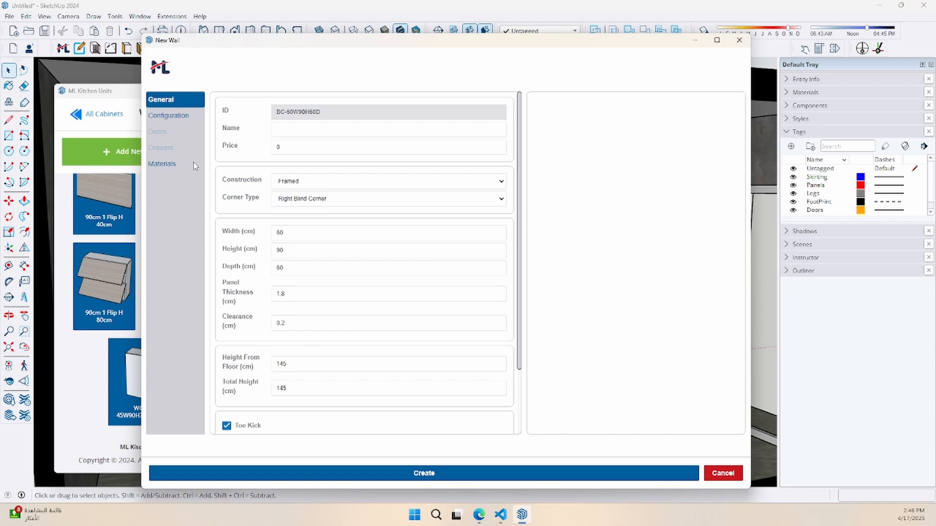
left_click(739, 41)
middle_click_drag(429, 259, 360, 238)
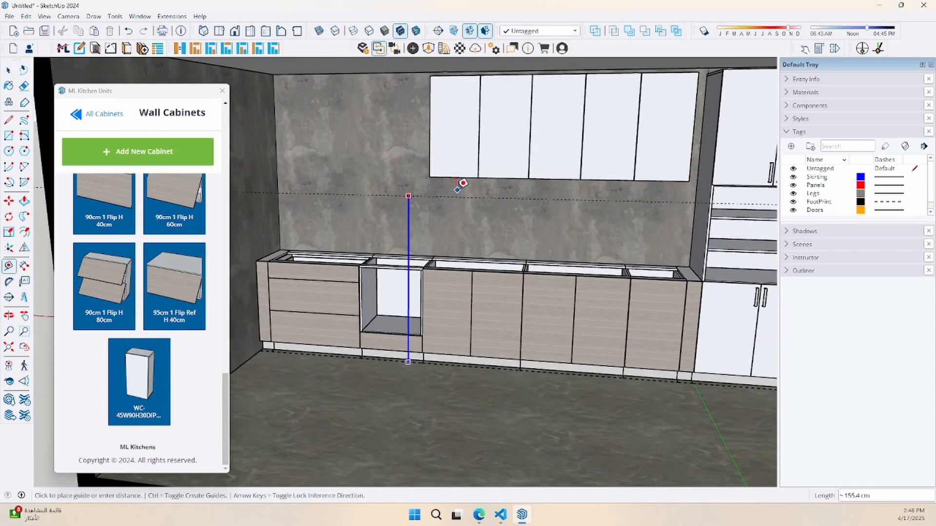
scroll(461, 184, "up", 2)
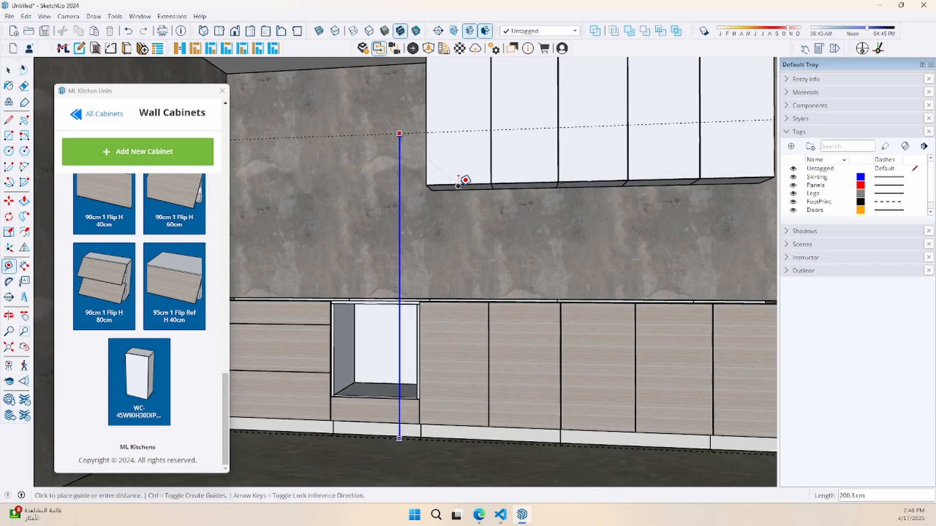
scroll(459, 185, "up", 2)
scroll(459, 190, "down", 7)
middle_click_drag(463, 199, 480, 271)
scroll(483, 234, "up", 4)
Start a new wall cabinet with 170 cm total height, 30 cm height and 90 cm width
key("space")
left_click(188, 158)
type("170")
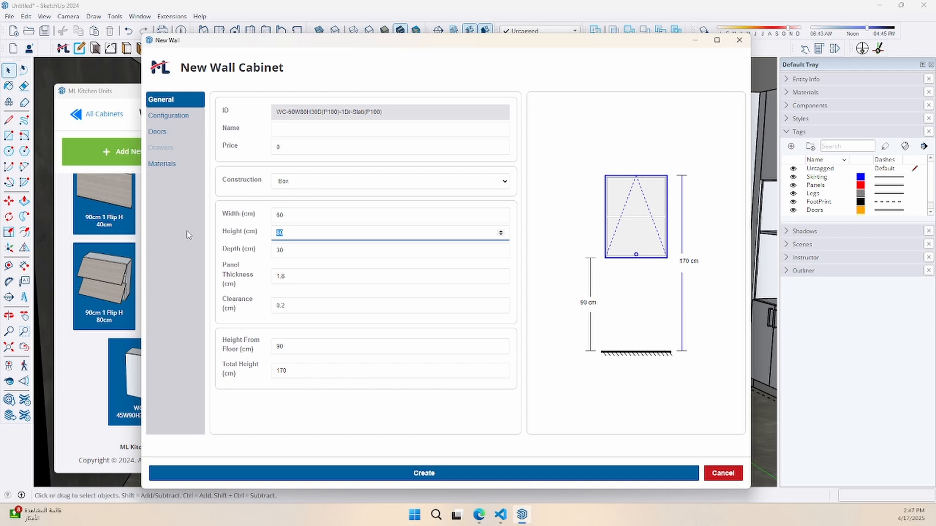
type("20")
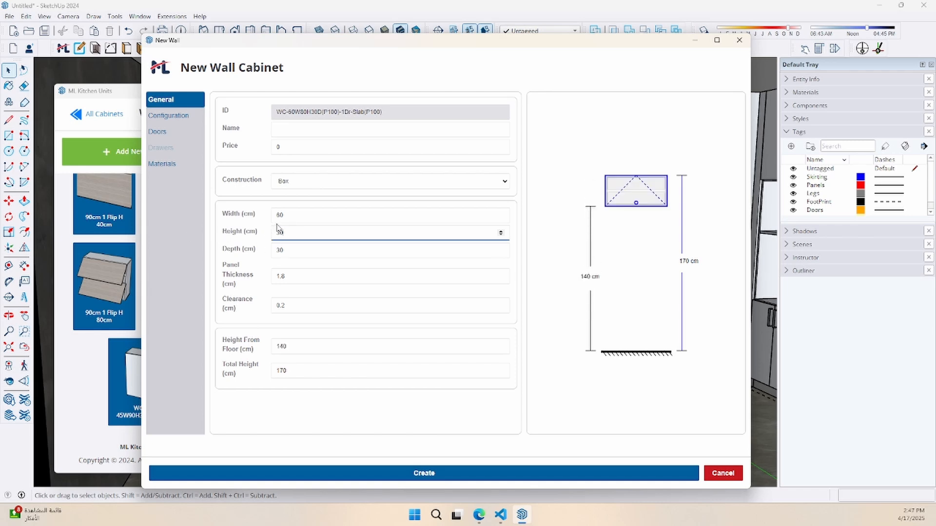
left_click_drag(290, 212, 247, 212)
type("90")
Configure the 90 cm cabinet as an opening with 0 shelves and create it
left_click(184, 116)
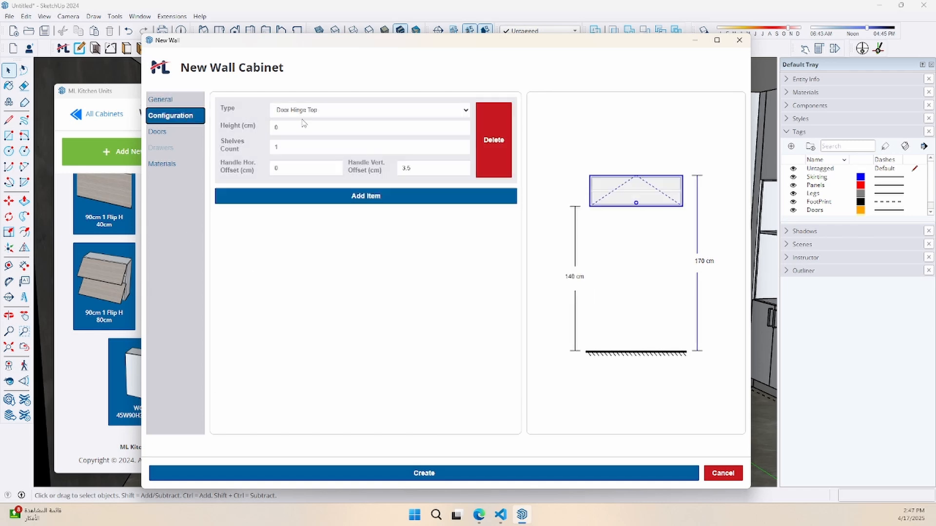
left_click(304, 114)
left_click(309, 159)
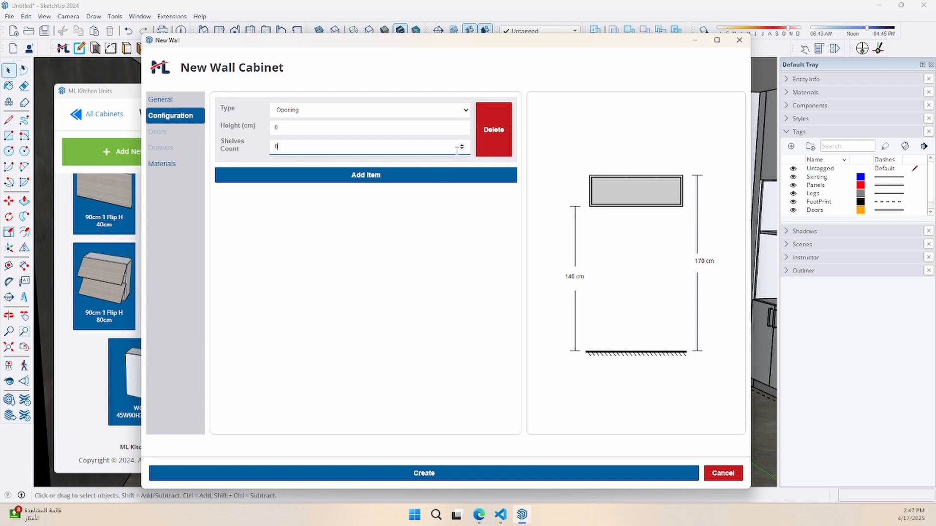
left_click(443, 473)
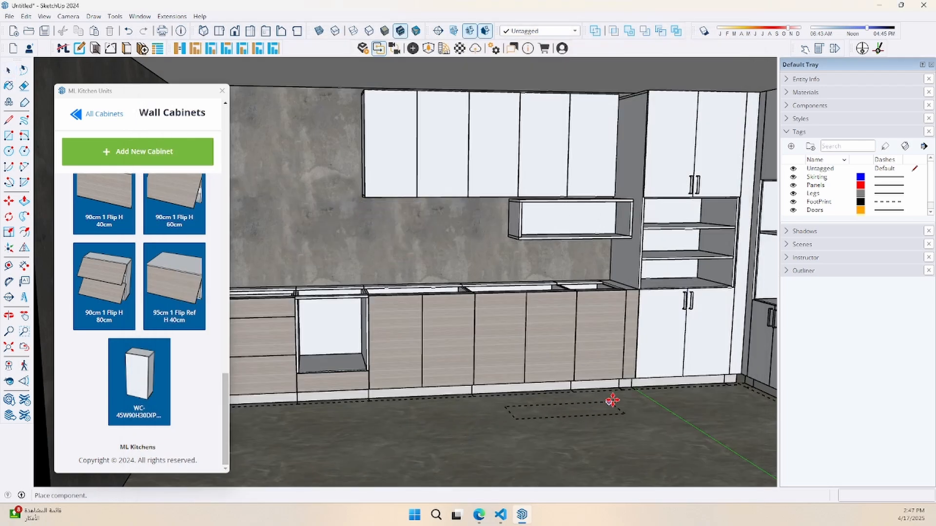
Place the open unit against the back wall, directly under the two wall cabinets nearest the tall cabinet
left_click(621, 390)
left_click(623, 391)
key("Left")
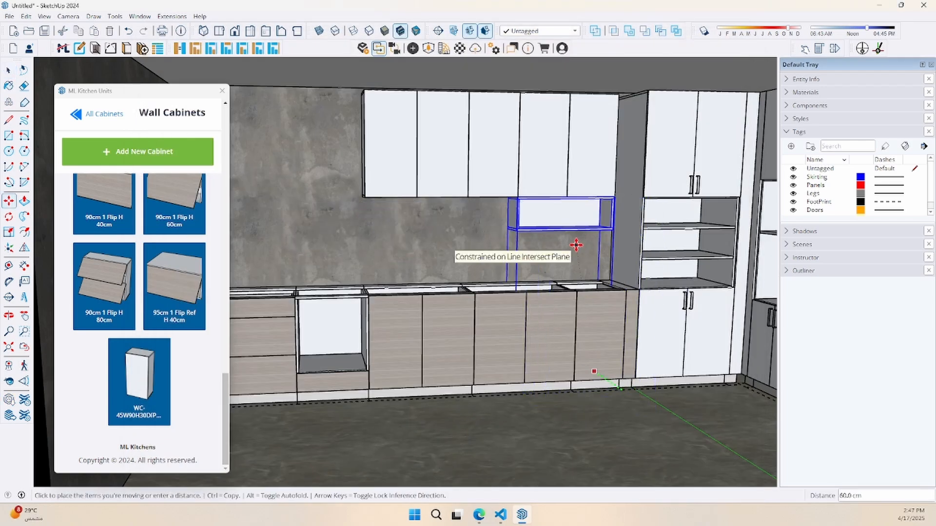
left_click(576, 245)
scroll(576, 243, "up", 3)
Save the 90 cm open wall unit to the cabinet collection
middle_click_drag(604, 242, 558, 226)
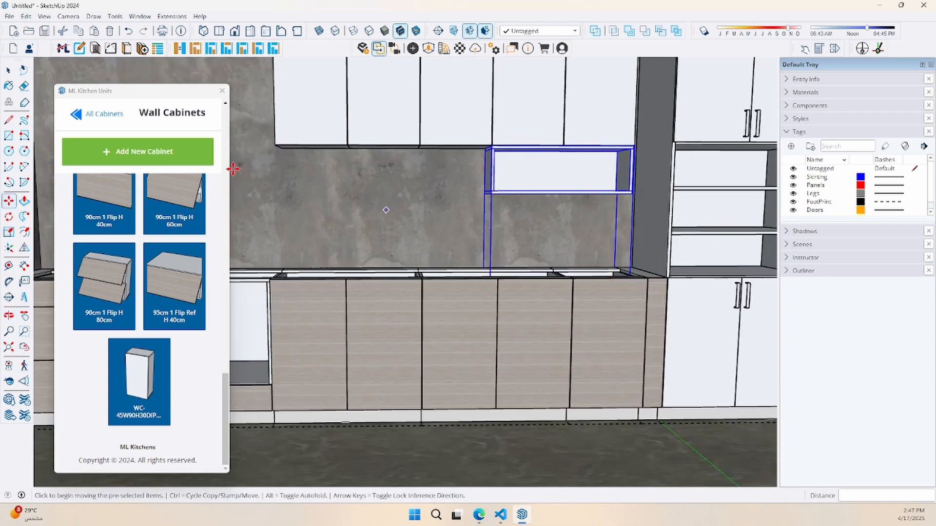
left_click(139, 53)
left_click(492, 263)
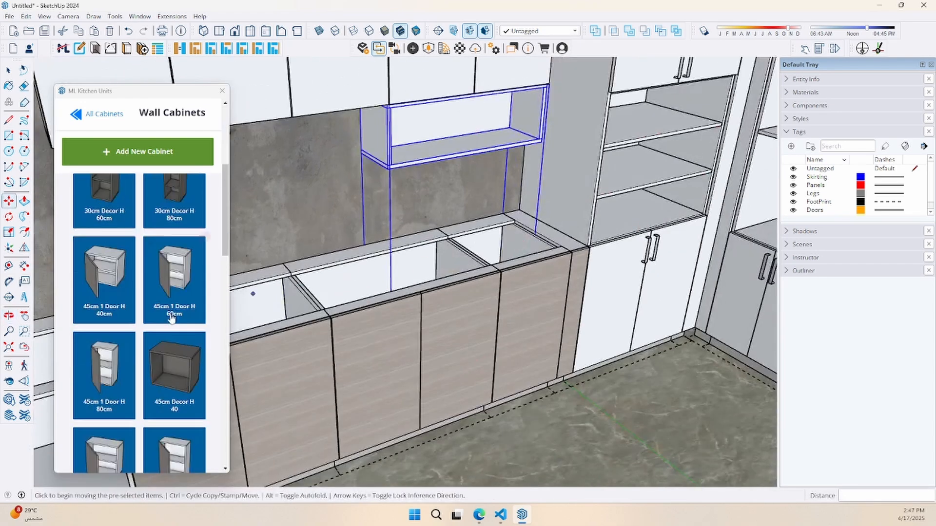
Insert the saved 90 cm open wall unit and align it flush beside the first open unit, under the wall cabinets
left_click(174, 391)
left_click(447, 463)
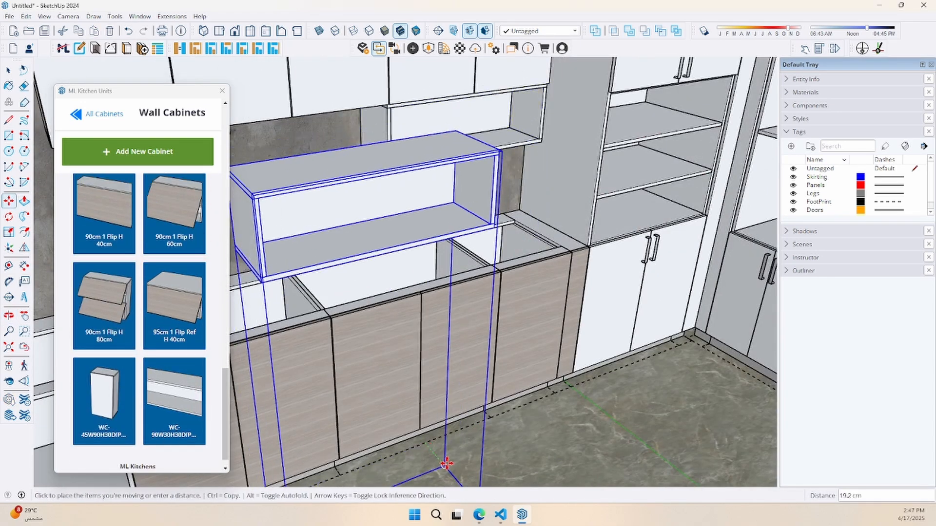
left_click(499, 152)
left_click(389, 106)
middle_click_drag(320, 211, 272, 181)
scroll(349, 159, "up", 5)
left_click(373, 176)
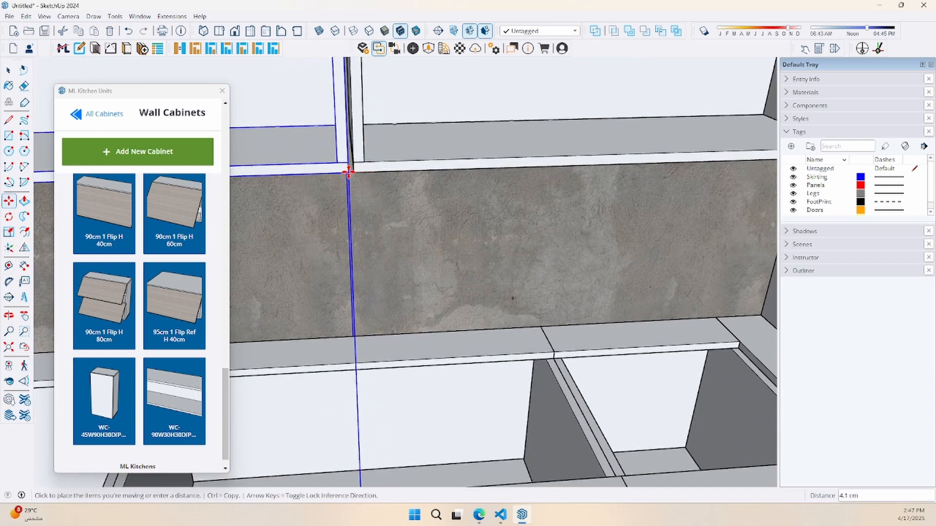
left_click(351, 172)
Start a new wall cabinet with 170 cm total height, 45 cm width and 30 cm height
scroll(492, 155, "down", 8)
middle_click_drag(492, 156, 479, 181)
scroll(365, 249, "up", 4)
middle_click_drag(366, 248, 355, 278)
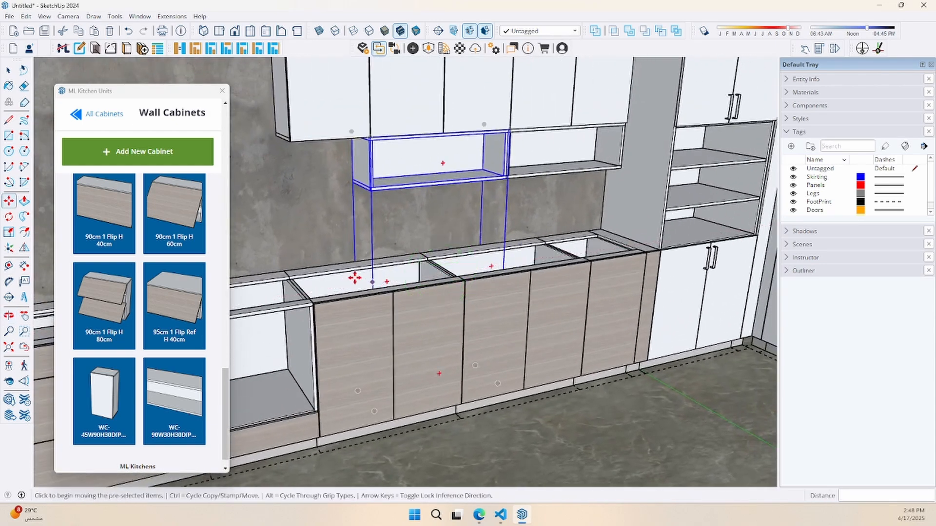
left_click(174, 151)
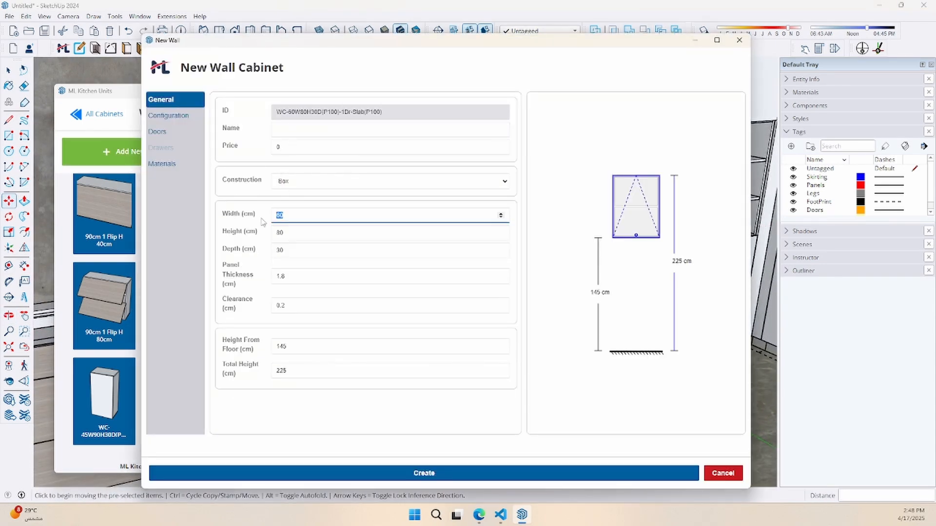
left_click_drag(322, 371, 196, 366)
type("170")
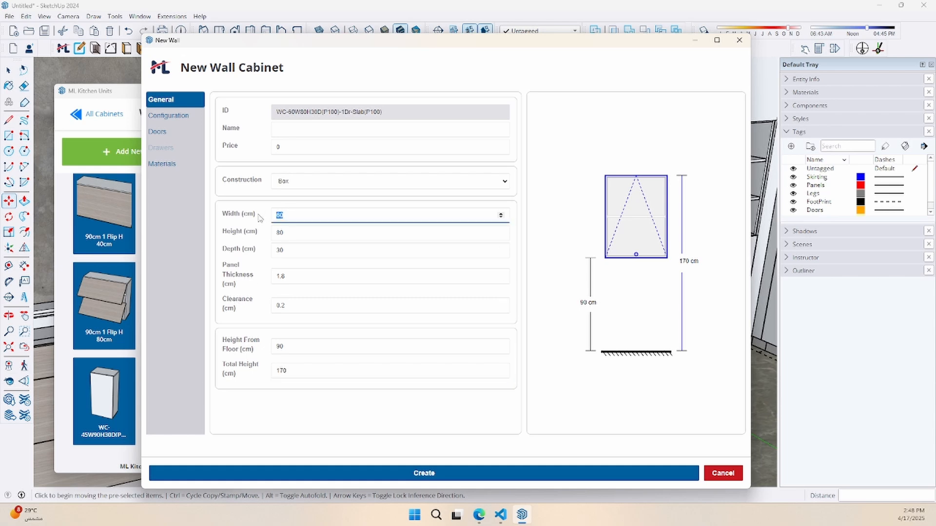
type("45")
type("30")
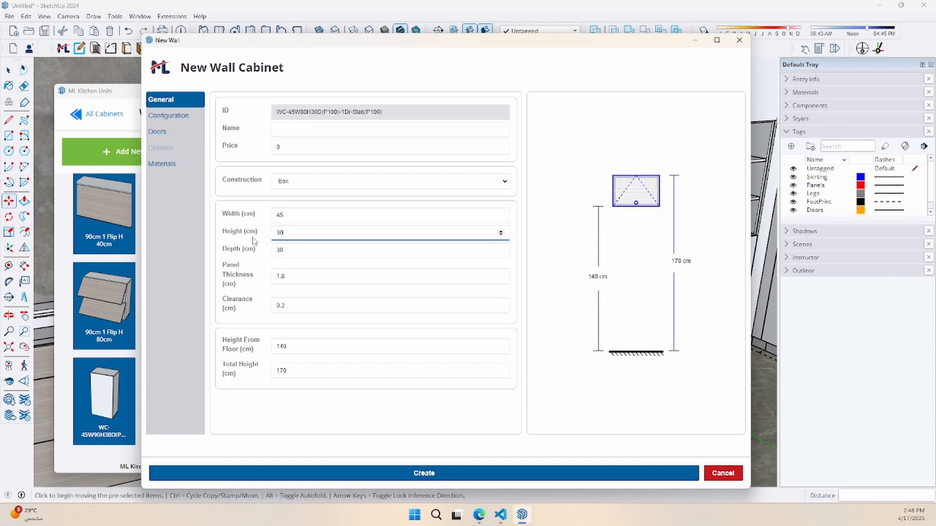
Configure the 45 cm wall cabinet as an opening and create it
left_click(186, 117)
left_click(289, 111)
left_click(288, 121)
left_click(289, 111)
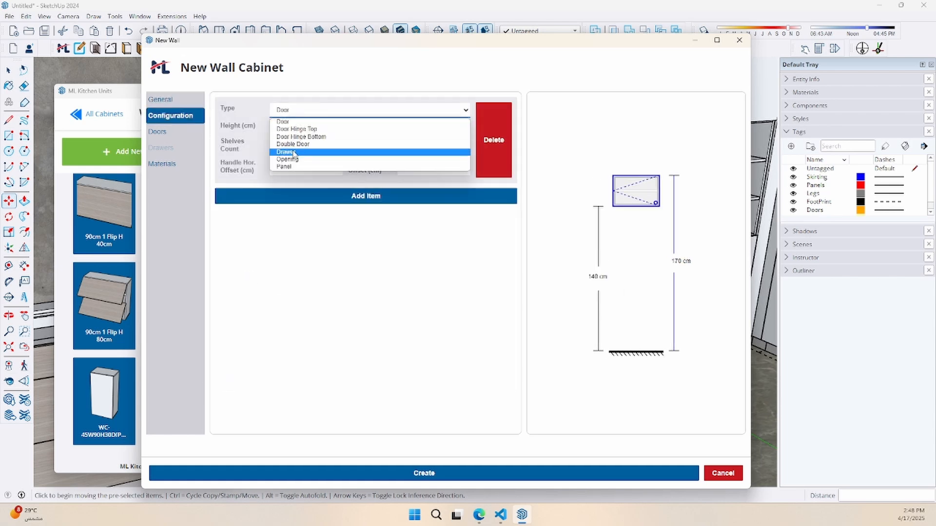
left_click(294, 160)
left_click(395, 473)
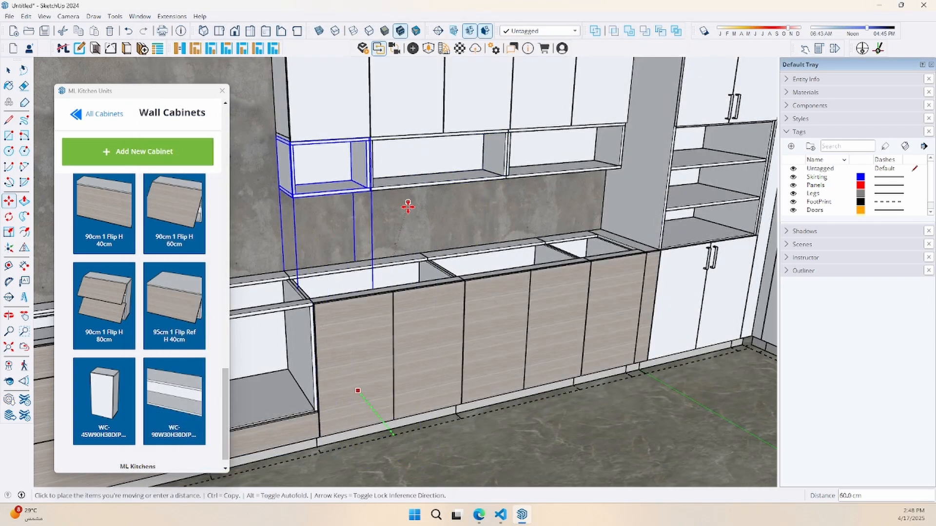
Place the 45 cm open unit beside the 90 cm open units, under the end wall cabinet
left_click(409, 203)
scroll(310, 186, "up", 3)
scroll(312, 171, "down", 6)
left_click(484, 405)
middle_click_drag(484, 405, 609, 264)
scroll(375, 205, "up", 3)
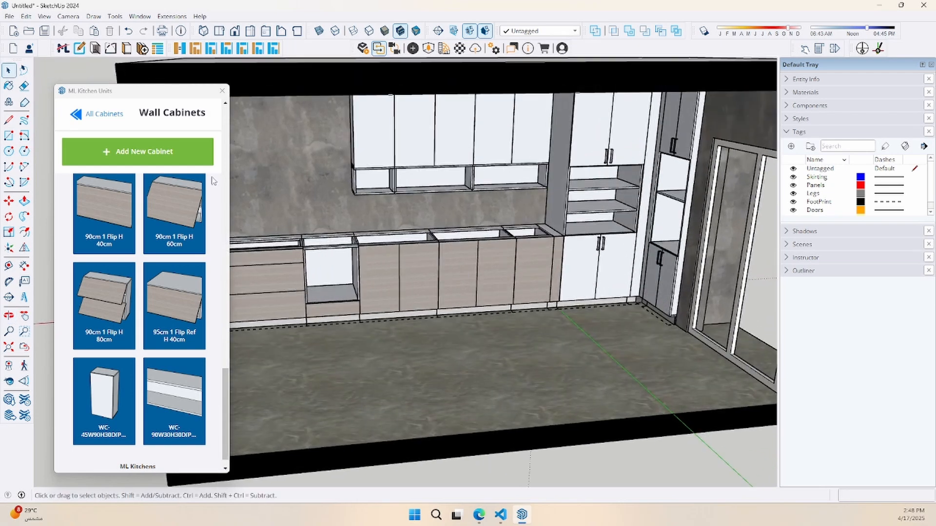
Insert a 45cm 1 Door base cabinet on the open floor in front of the back-wall run to start an island
left_click(111, 117)
left_click(141, 161)
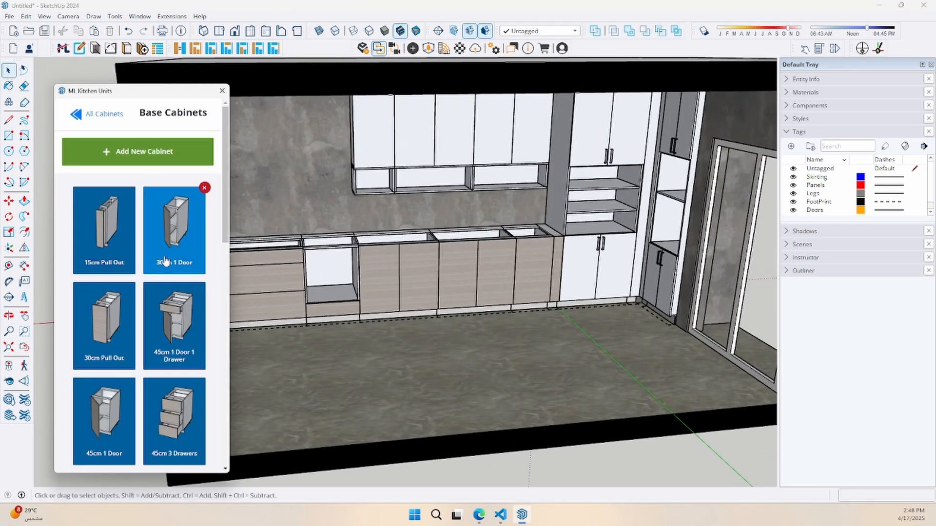
scroll(114, 262, "down", 4)
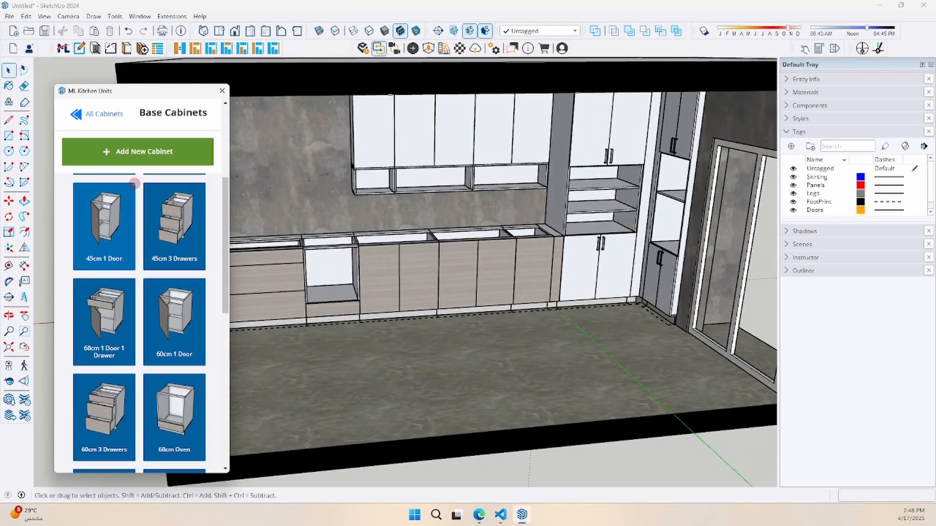
left_click(100, 265)
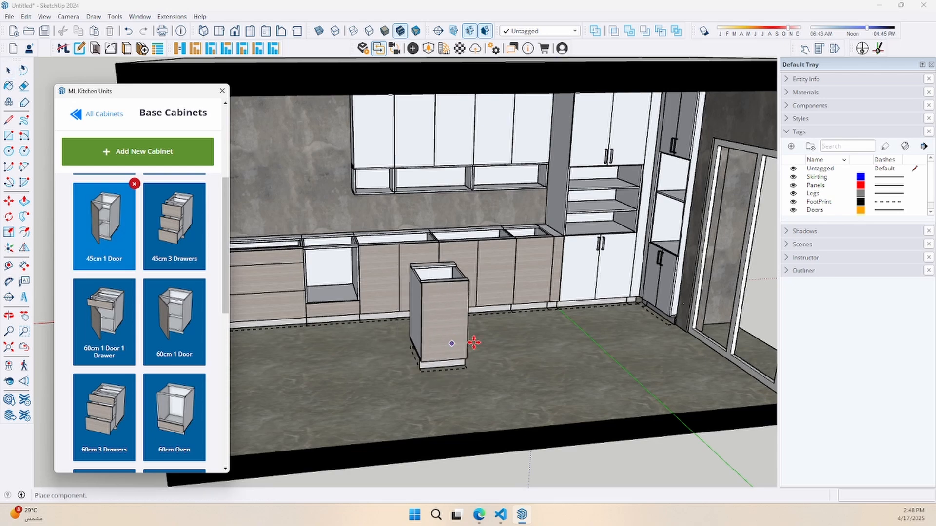
left_click(513, 361)
Add four more 45cm 1 Door base cabinets side by side to form a row of five island cabinets
middle_click_drag(420, 340, 441, 361)
scroll(441, 360, "up", 3)
left_click(120, 241)
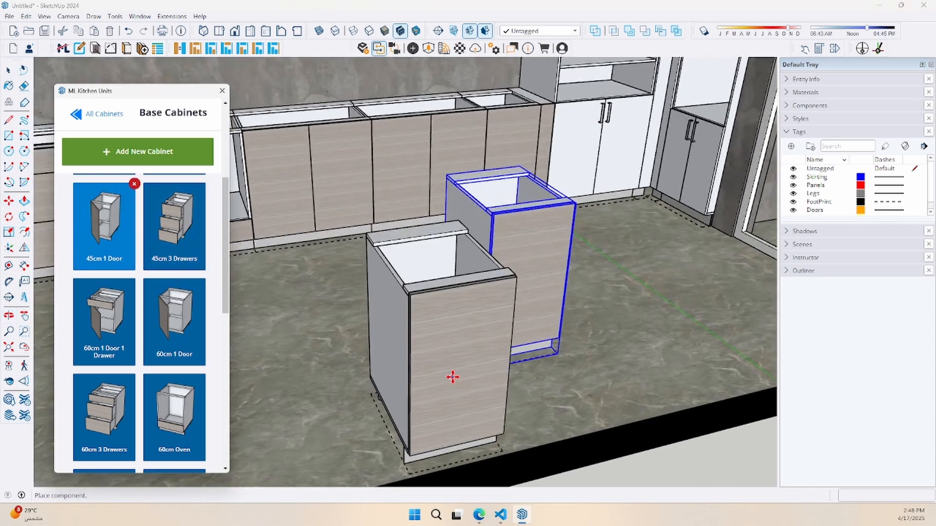
left_click(445, 316)
left_click(105, 229)
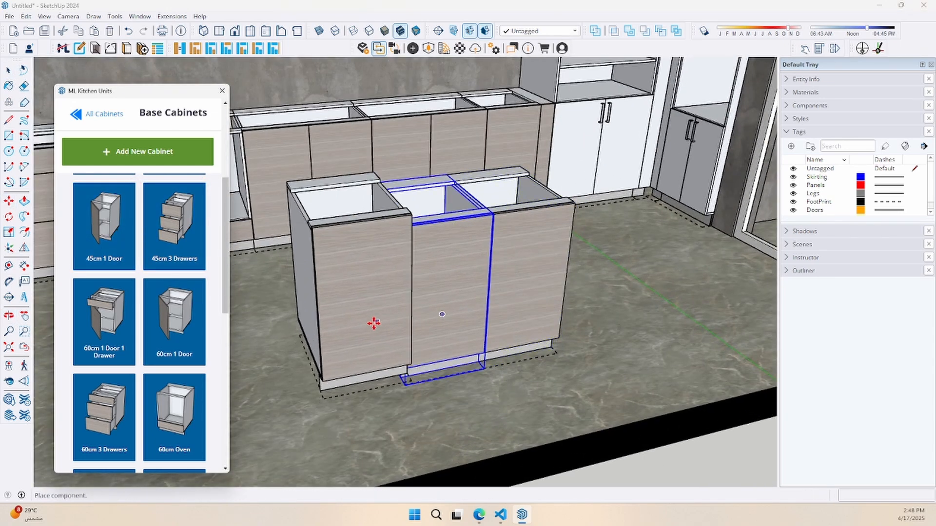
left_click(370, 323)
scroll(428, 297, "down", 3)
left_click(104, 229)
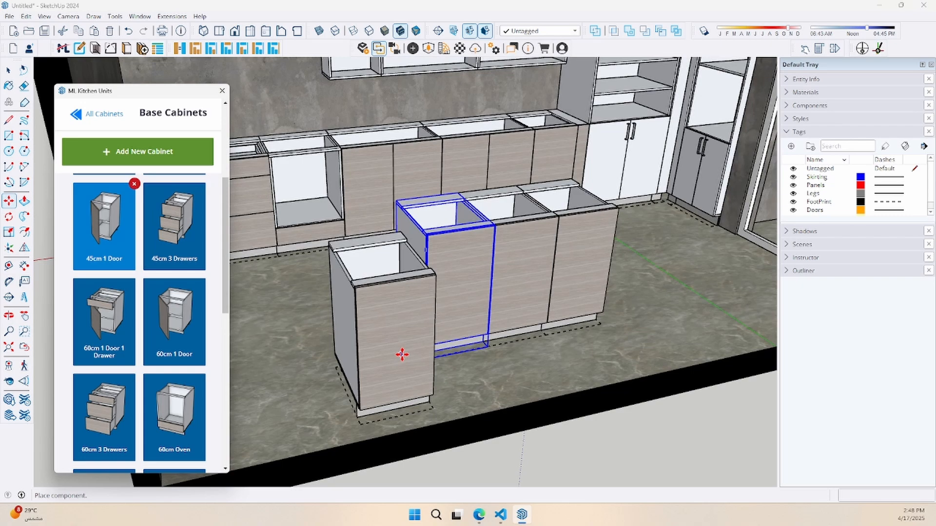
left_click(396, 318)
left_click(113, 240)
left_click(338, 323)
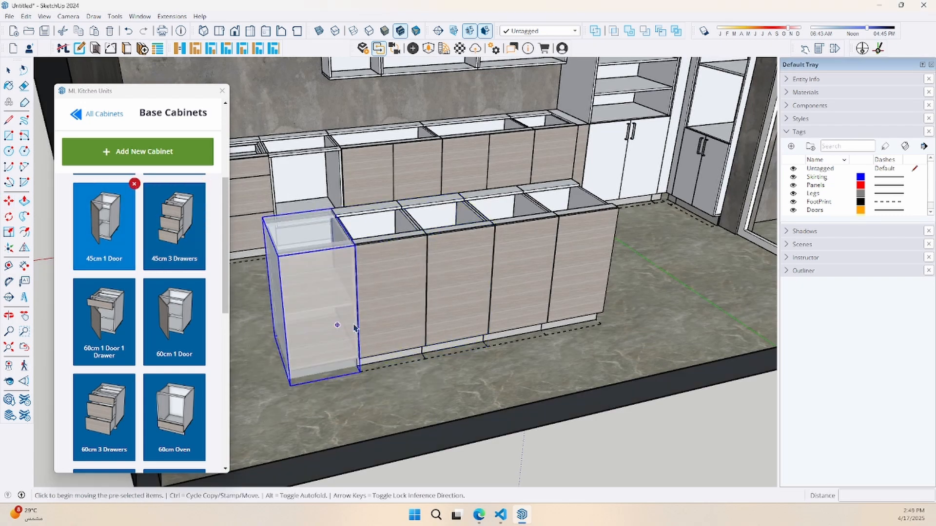
Select all five island cabinets and turn the row around so its doors face the back-wall run
key("space")
left_click(525, 280, "ctrl")
left_click(567, 270, "ctrl")
middle_click_drag(560, 268, 544, 299)
key("m")
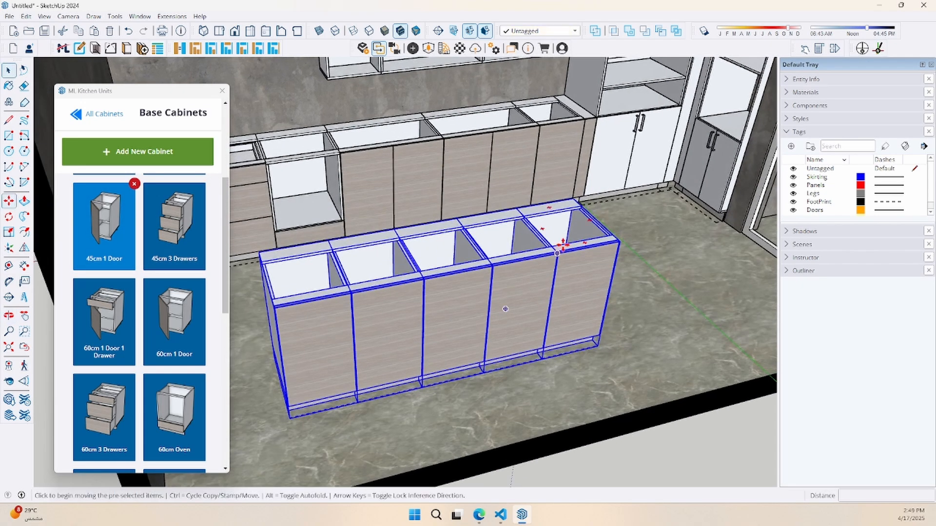
left_click(428, 229)
left_click(453, 270)
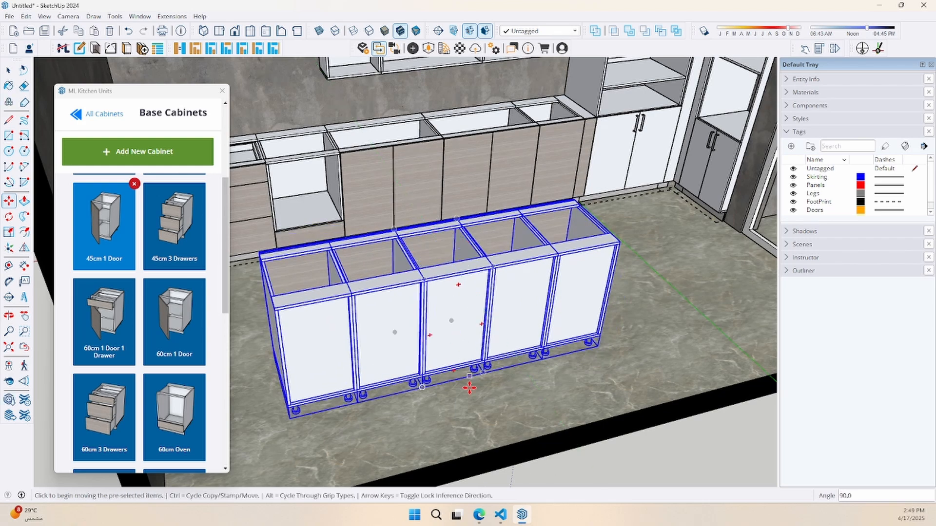
left_click(463, 379)
left_click(443, 337)
left_click(444, 337)
key("space")
left_click(576, 475)
Select the island cabinets and flip them with the Flip tool, keeping their doors towards the back-wall run
middle_click_drag(516, 370, 298, 316)
left_click(504, 307)
left_click(451, 283, "ctrl")
left_click(395, 267, "ctrl")
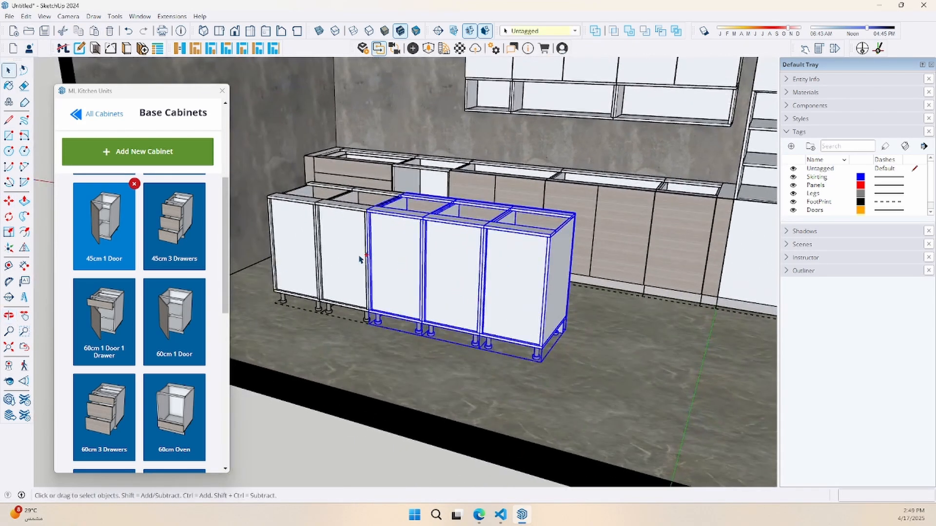
left_click(405, 343)
left_click(445, 356)
key("space")
left_click(322, 429)
Create a base cabinet 45 cm wide, 90 cm high and 30 cm deep, placed back to back with the end island cabinet
middle_click_drag(322, 428, 470, 390)
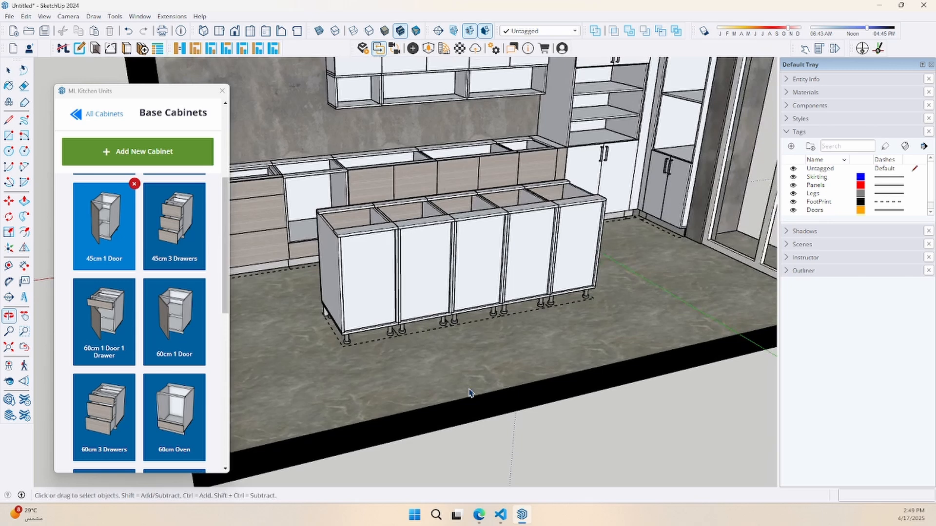
left_click(199, 163)
type("45")
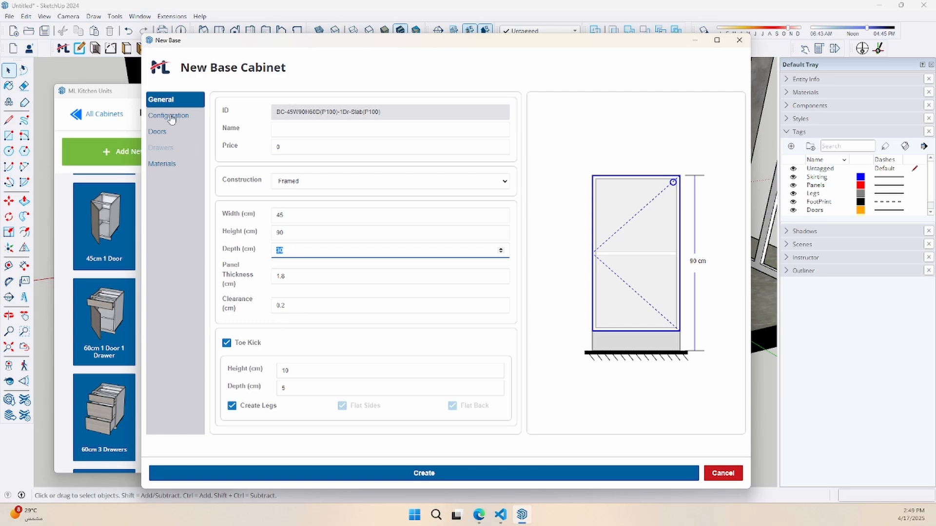
left_click(373, 473)
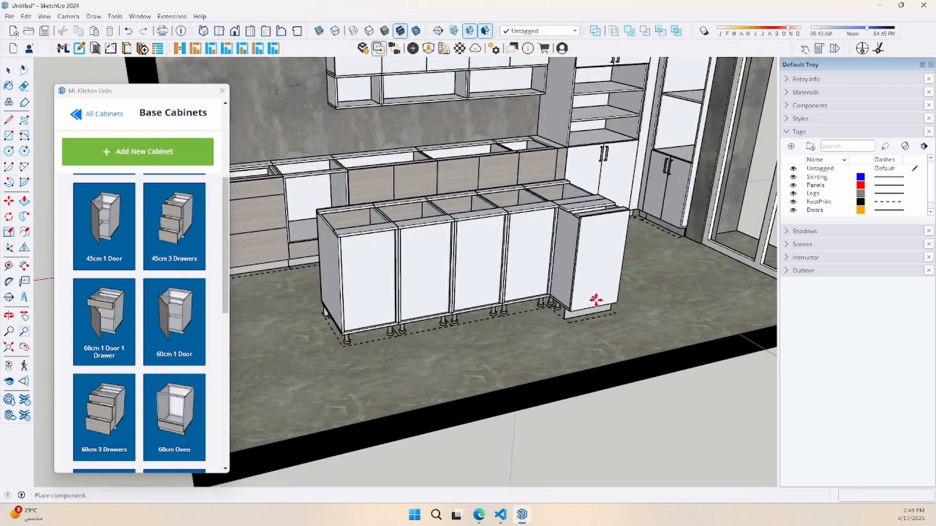
middle_click_drag(596, 300, 575, 327)
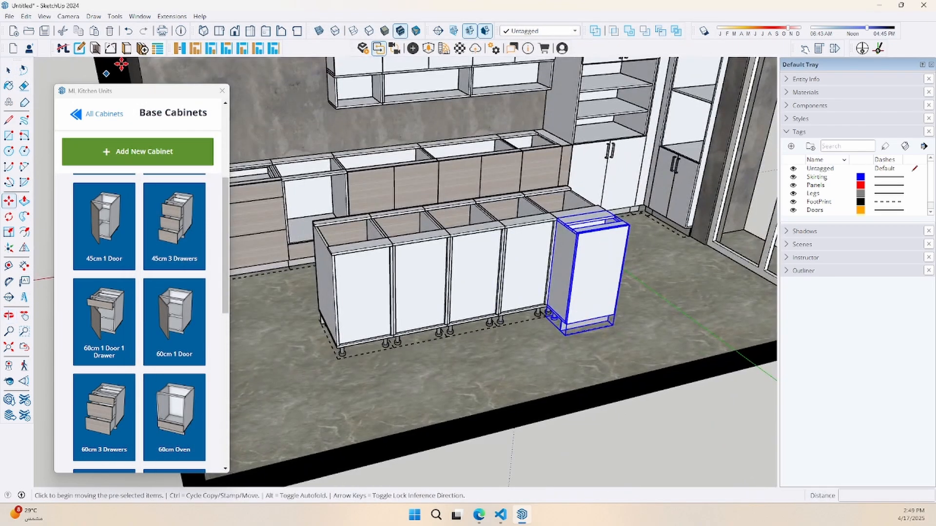
Save the 30 cm deep base cabinet to the cabinet collection
left_click(142, 48)
left_click(495, 264)
scroll(155, 380, "down", 8)
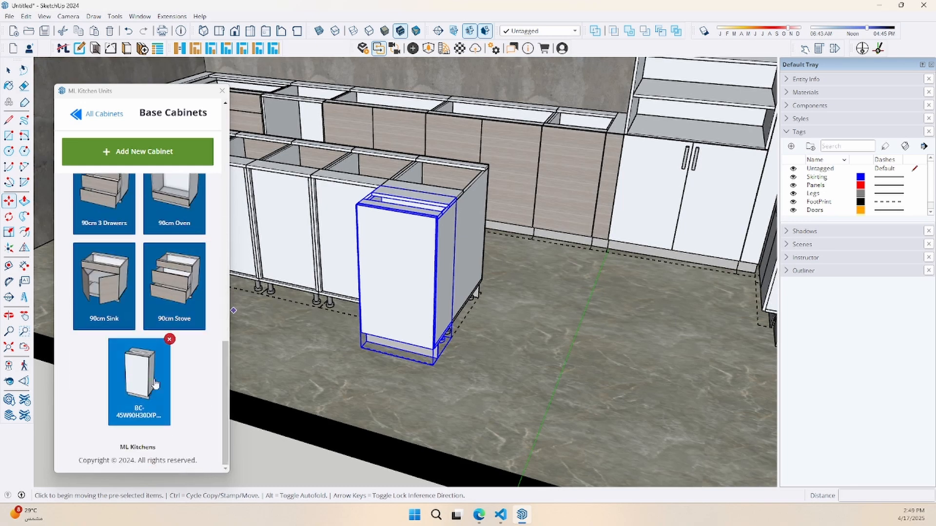
Add four more of the saved 30 cm deep cabinets along the back of the island and close the cabinet collection
left_click(153, 383)
middle_click_drag(302, 321, 559, 338)
left_click(530, 309)
left_click(127, 382)
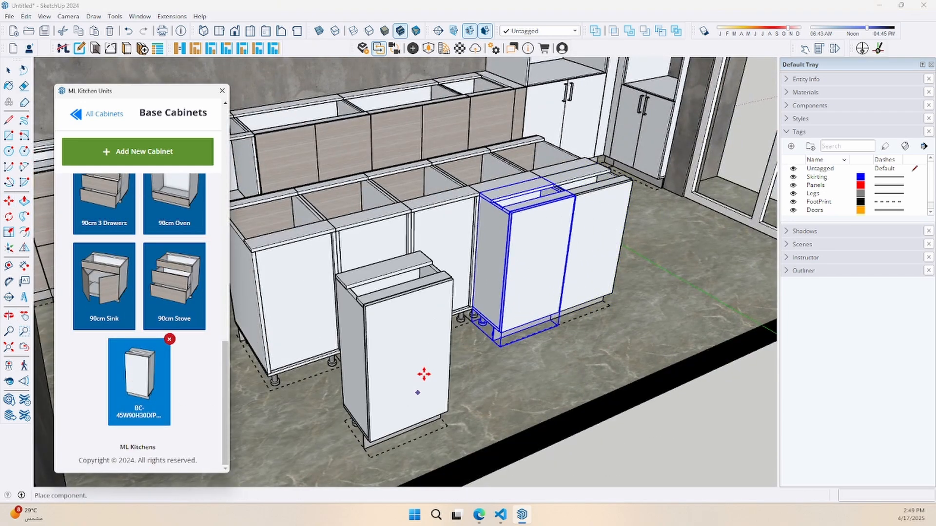
left_click(410, 340)
left_click(167, 416)
left_click(346, 372)
scroll(410, 347, "down", 4)
middle_click_drag(515, 341, 331, 312)
key("space")
left_click(221, 91)
Give the five 30 cm deep island cabinets door material P300, panel material P400 and the Profile door style
middle_click_drag(360, 254, 331, 298)
left_click(245, 401)
scroll(336, 300, "up", 2)
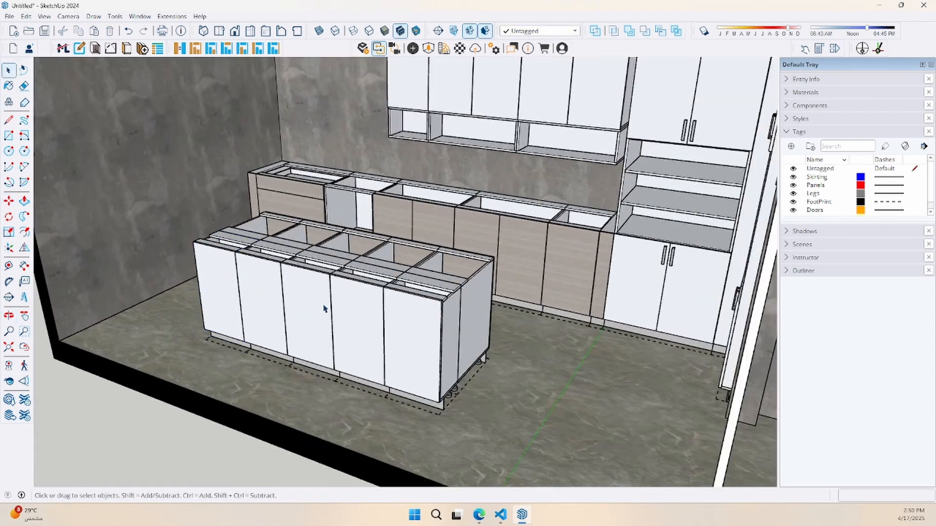
left_click(179, 52)
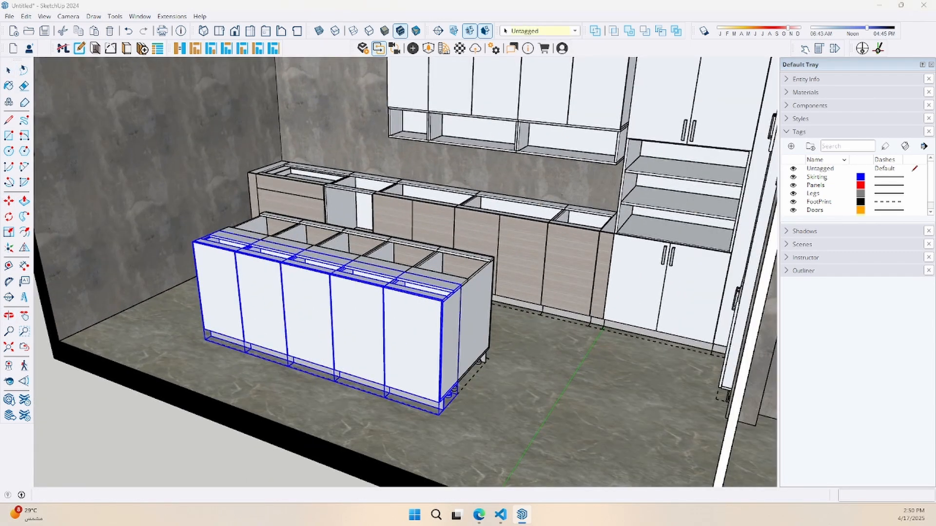
left_click(80, 48)
left_click_drag(88, 71, 690, 53)
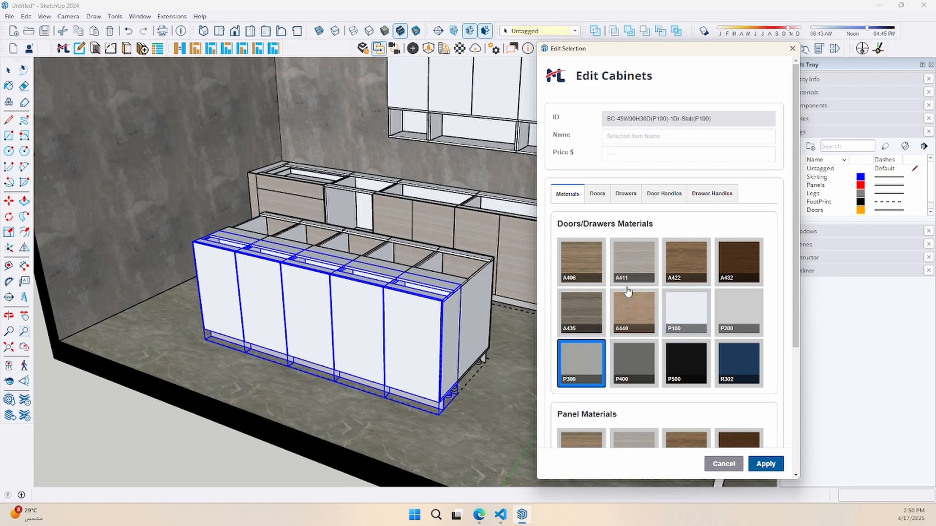
scroll(628, 291, "down", 4)
left_click(764, 465)
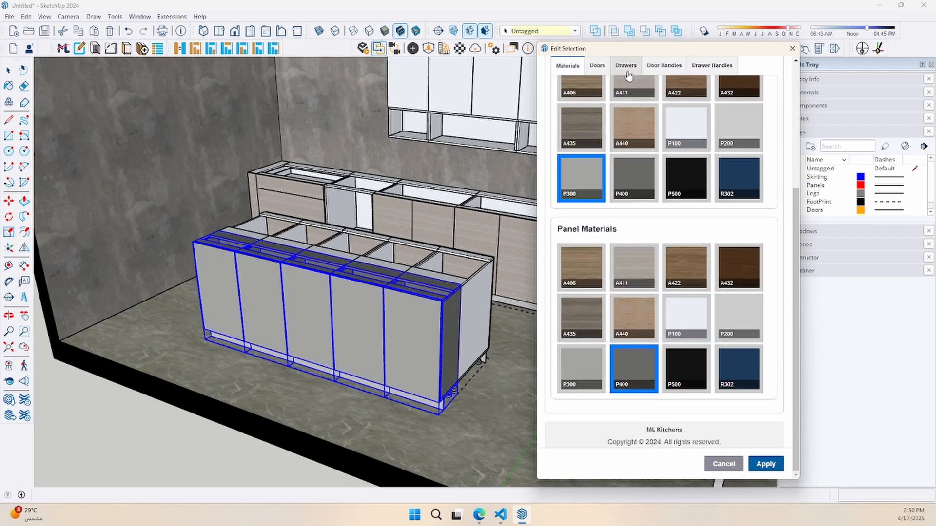
left_click(597, 65)
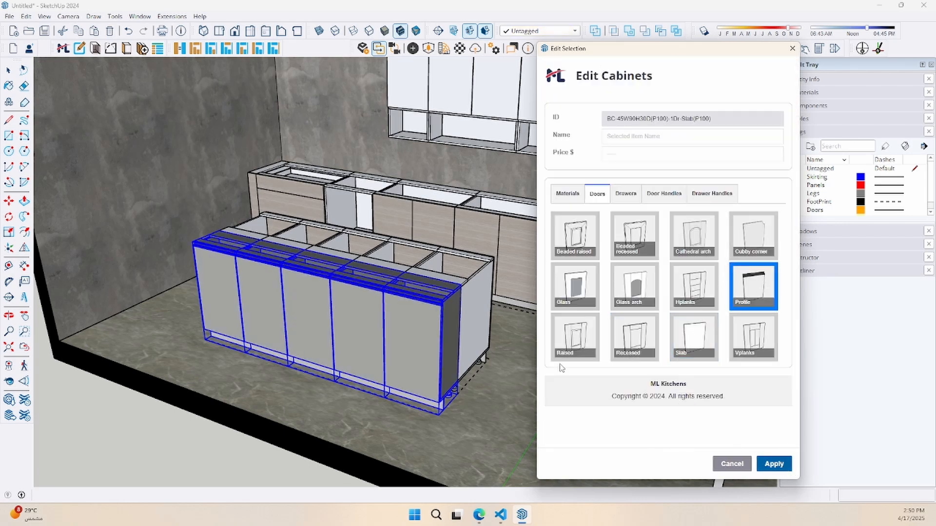
left_click(792, 49)
Give all 45cm 1 Door cabinets, including the back-wall one, door material P300, panel material P400 and the Profile door style
left_click(474, 294)
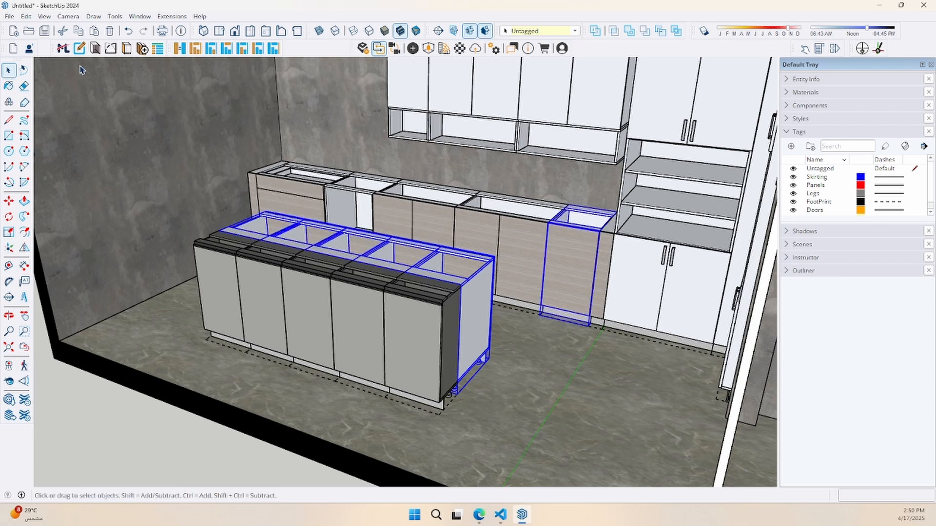
left_click(80, 48)
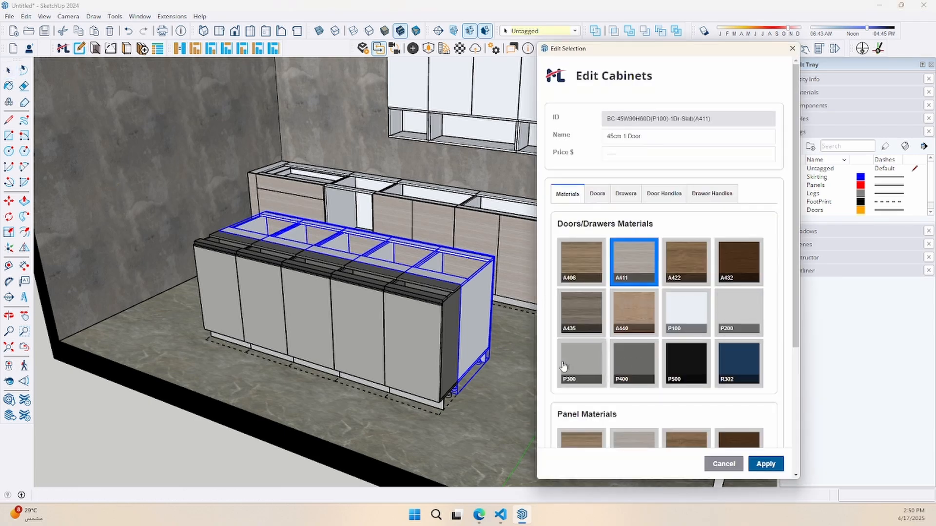
scroll(634, 373, "down", 4)
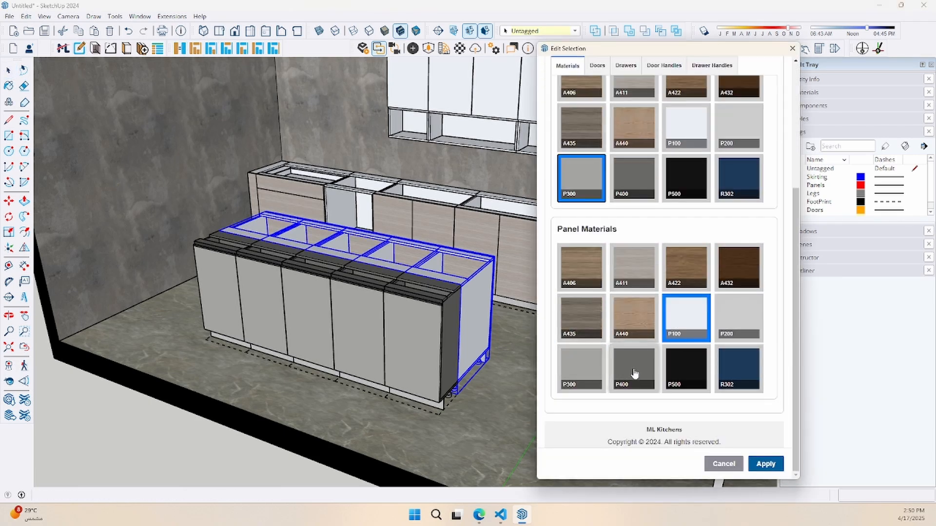
left_click(773, 463)
left_click(597, 65)
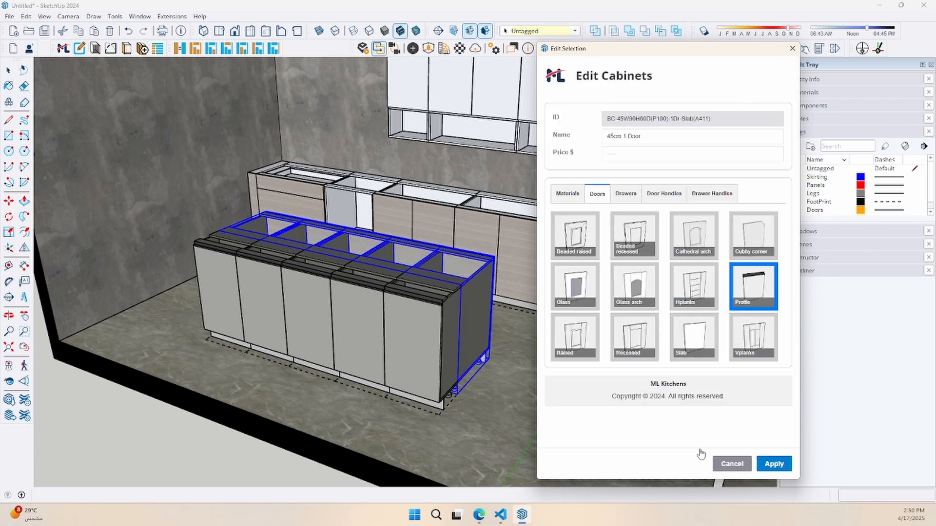
left_click(792, 49)
left_click(263, 431)
left_click(209, 453)
middle_click_drag(363, 347, 453, 376)
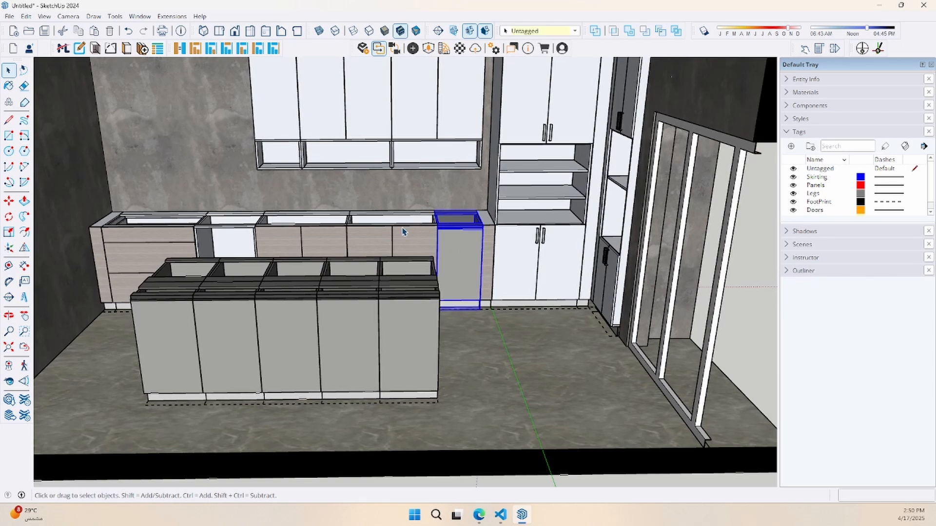
Give the back-wall 45cm 1 Door cabinet door material P400, keeping P400 as its panel material
scroll(419, 249, "up", 3)
left_click(86, 47)
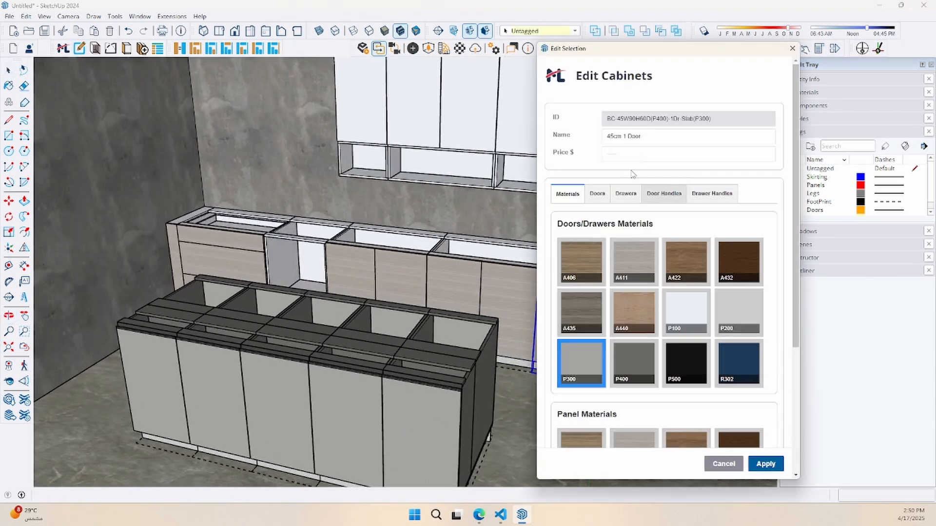
scroll(676, 346, "down", 4)
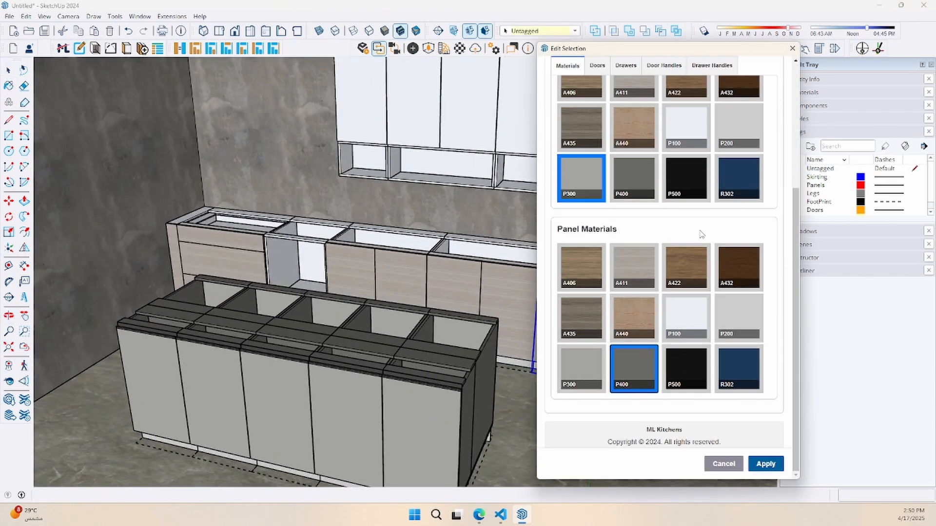
left_click(792, 48)
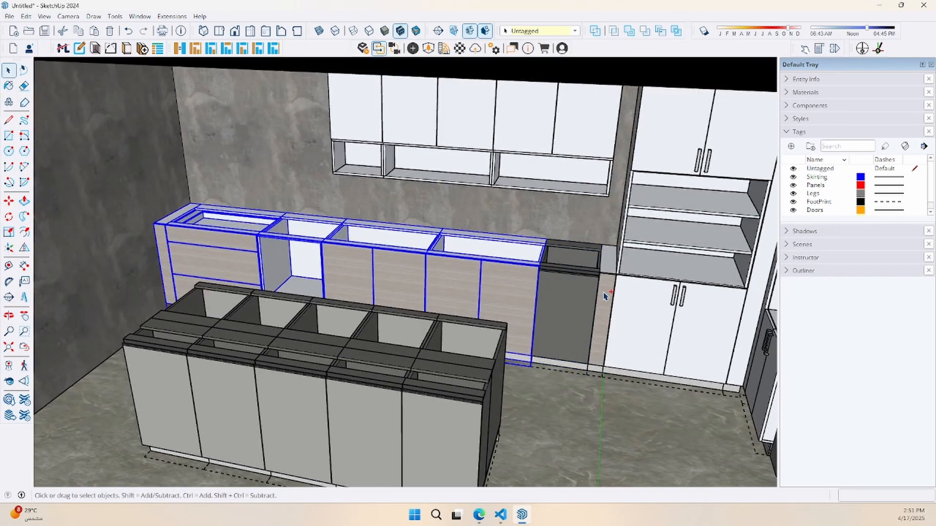
Give the remaining back-wall base cabinets door and panel material P400, with the Profile style for both doors and drawers
left_click(80, 48)
scroll(683, 343, "down", 3)
left_click(636, 230)
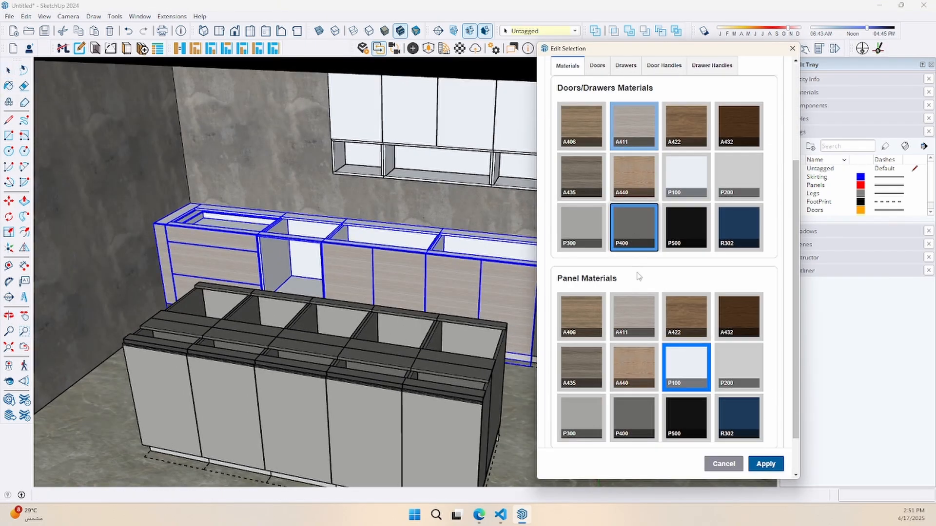
left_click(636, 418)
left_click(766, 466)
left_click(594, 66)
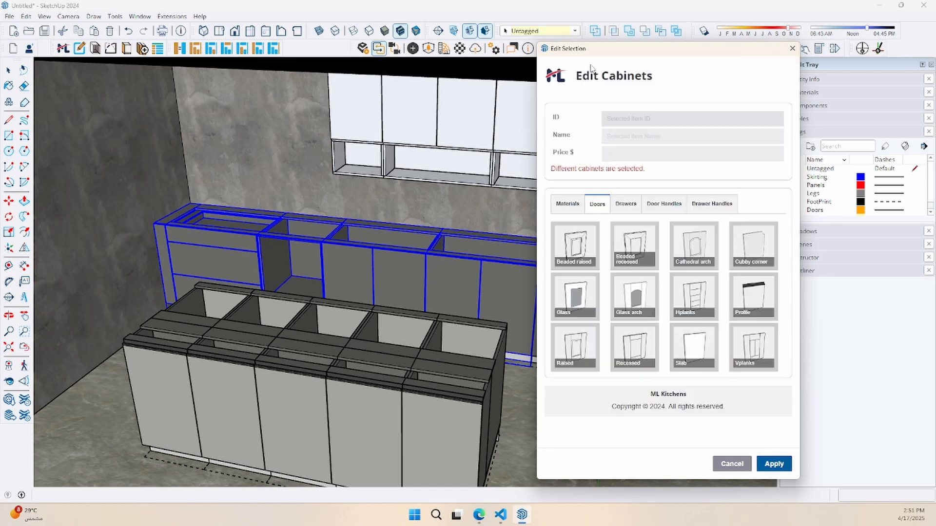
left_click(634, 205)
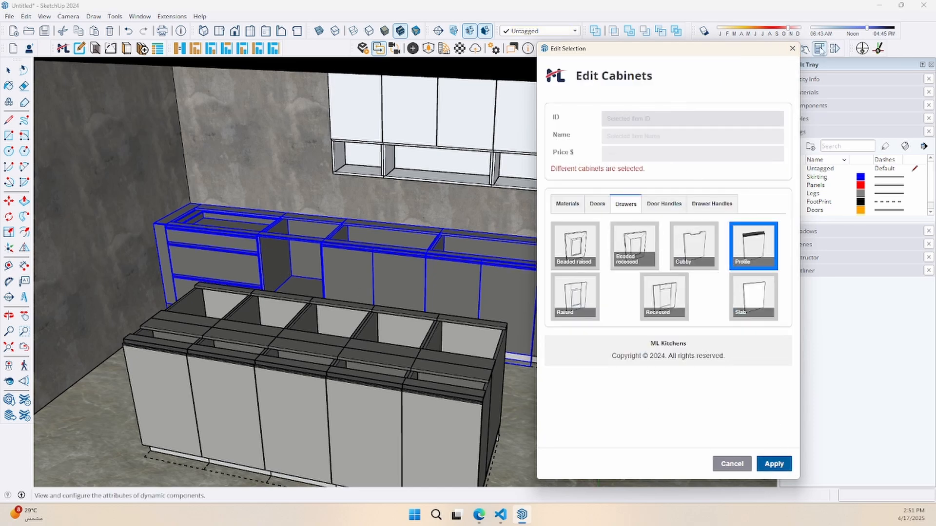
left_click(791, 48)
Give the three open shelf units under the wall cabinets door material P400 and panel material P400
middle_click_drag(328, 221, 370, 167)
left_click(419, 434)
scroll(293, 200, "up", 4)
middle_click_drag(292, 201, 347, 256)
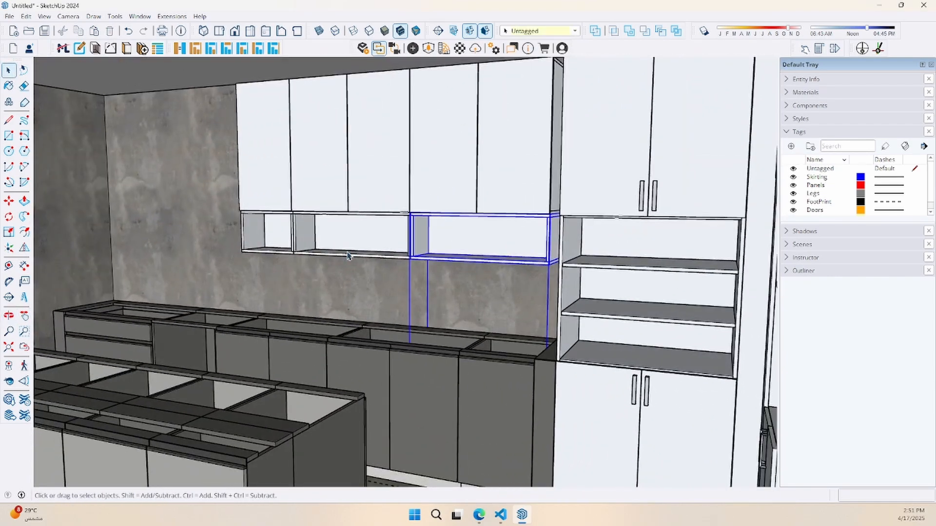
left_click(79, 48)
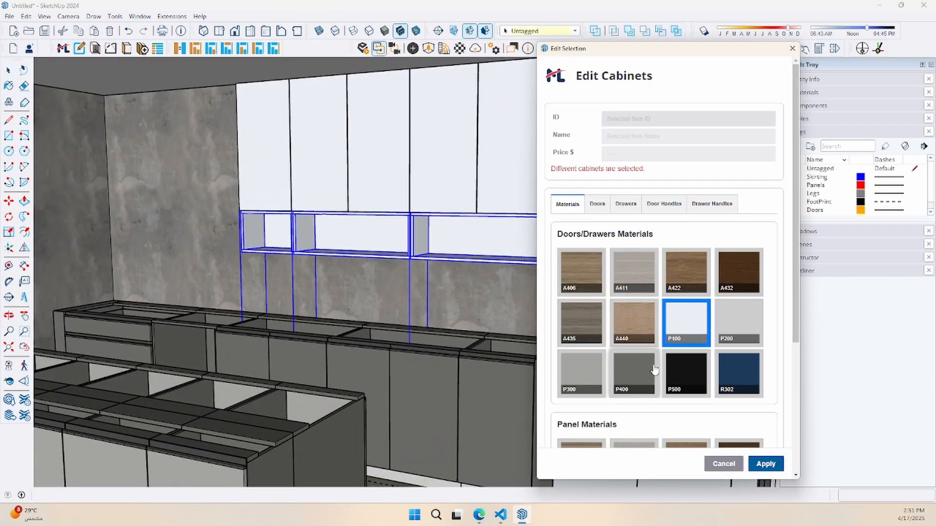
left_click(651, 370)
scroll(650, 385, "down", 3)
left_click(647, 413)
left_click(758, 465)
left_click(792, 49)
Give the five upper wall cabinets door material P200 and panel material P400
middle_click_drag(492, 192, 559, 169)
left_click(539, 166)
left_click(179, 48)
left_click(80, 49)
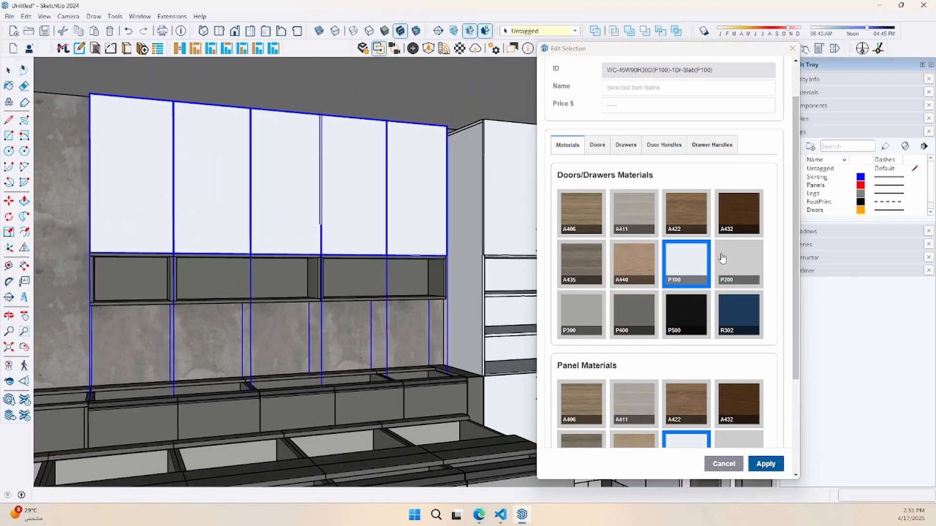
left_click(738, 288)
scroll(731, 292, "down", 3)
left_click(631, 370)
left_click(766, 464)
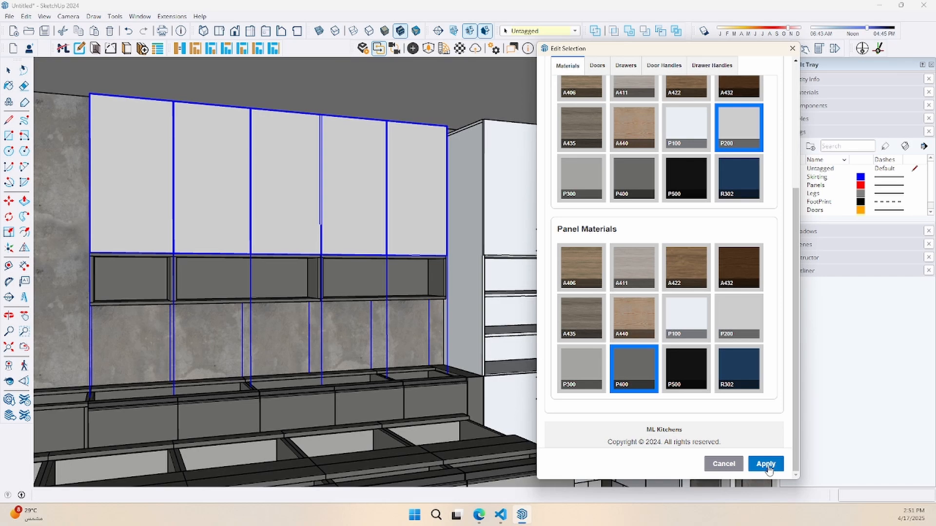
left_click(792, 49)
Give the tall cabinets in the corner, on both walls, door material P400 and panel material P400
scroll(374, 160, "down", 3)
middle_click_drag(594, 195, 557, 229)
scroll(553, 210, "down", 1)
left_click(628, 234)
middle_click_drag(376, 229, 483, 227)
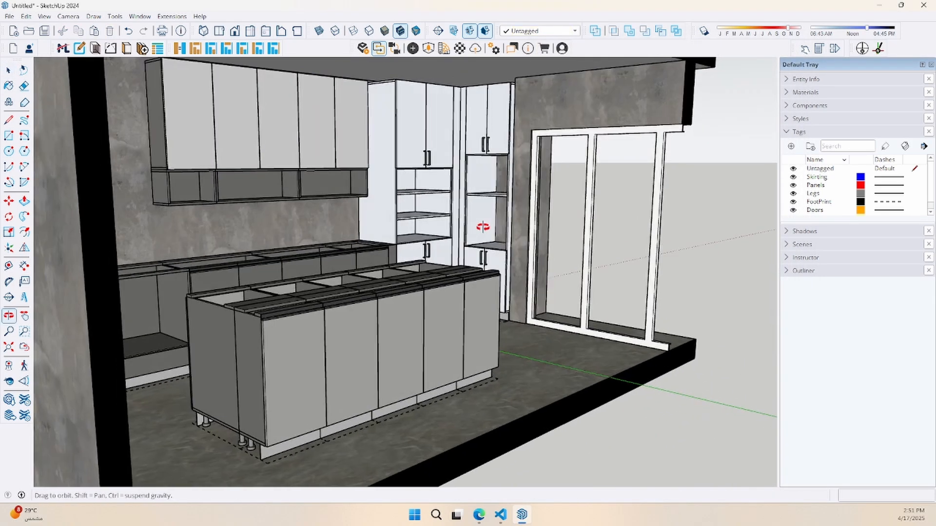
scroll(482, 226, "up", 5)
key("space")
left_click(453, 168)
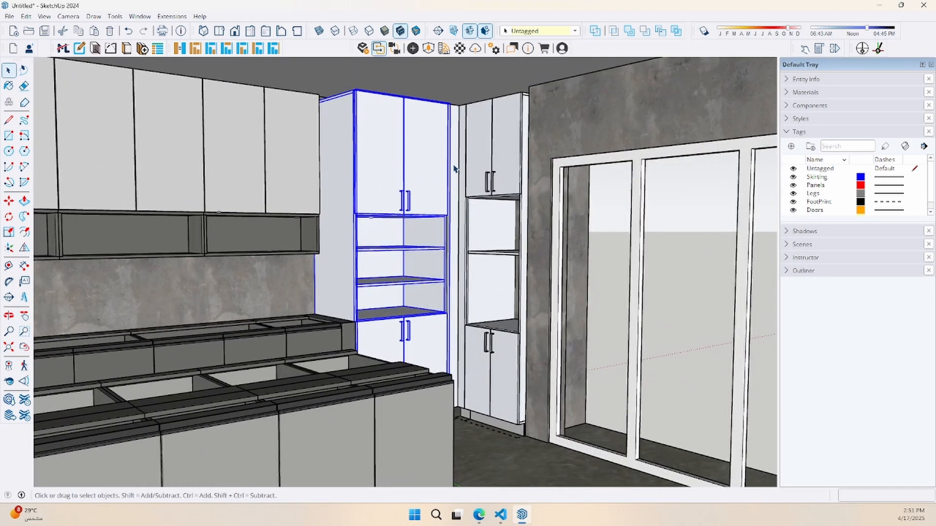
left_click(477, 160, "ctrl")
left_click(80, 49)
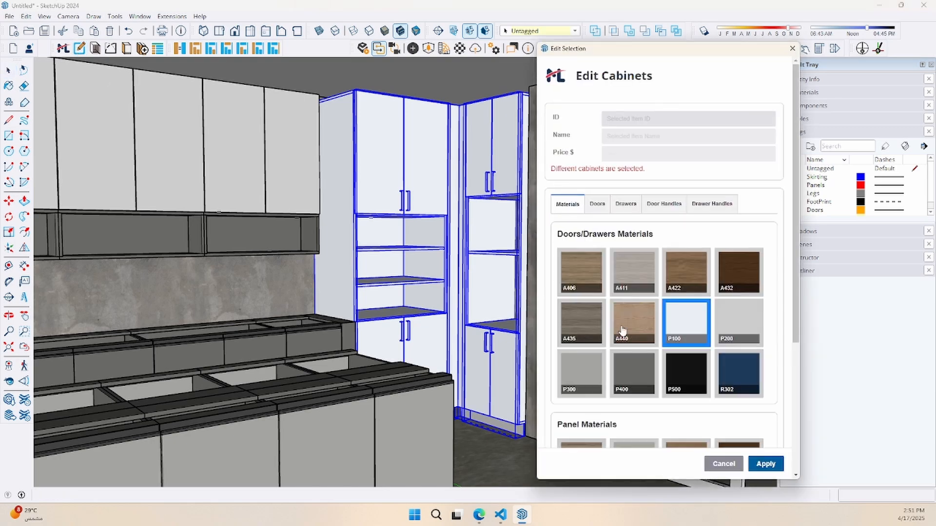
left_click(628, 371)
scroll(628, 363, "down", 3)
left_click(633, 417)
left_click(765, 464)
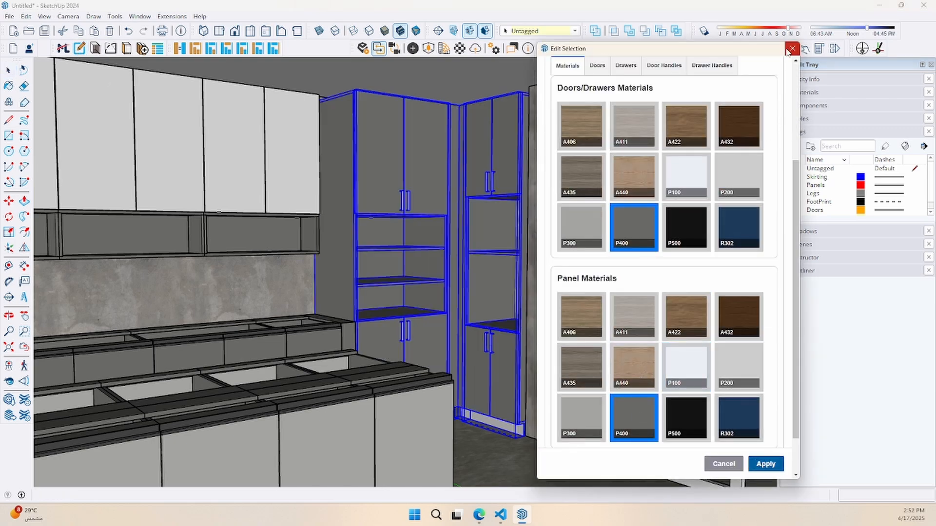
left_click(788, 50)
Draw a rectangle of about 399 by 58.2 cm over the tops of the back-wall base cabinets for the countertop
scroll(493, 205, "down", 5)
left_click(607, 433)
middle_click_drag(585, 341, 252, 320)
scroll(363, 243, "up", 5)
key("r")
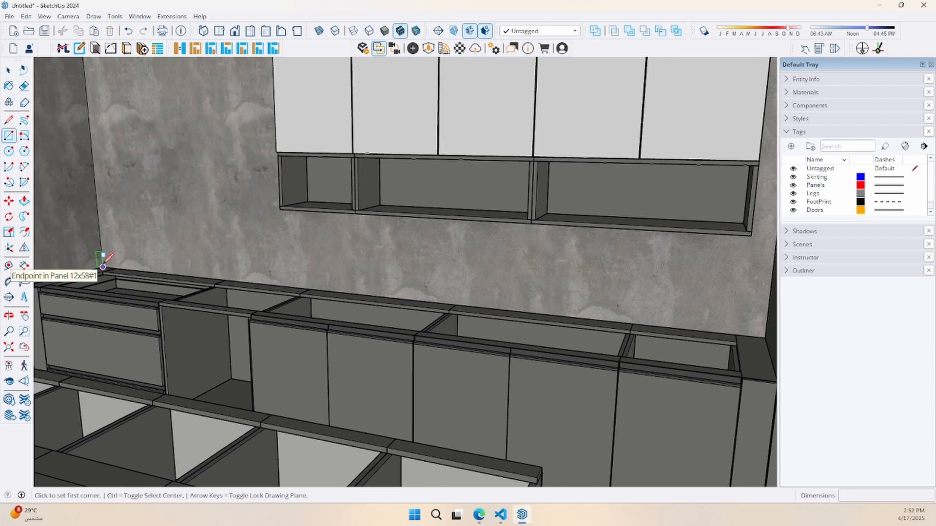
left_click(103, 268)
middle_click_drag(682, 341, 767, 349)
scroll(766, 349, "up", 3)
middle_click_drag(717, 332, 771, 373)
middle_click_drag(624, 397, 621, 268)
left_click(623, 268)
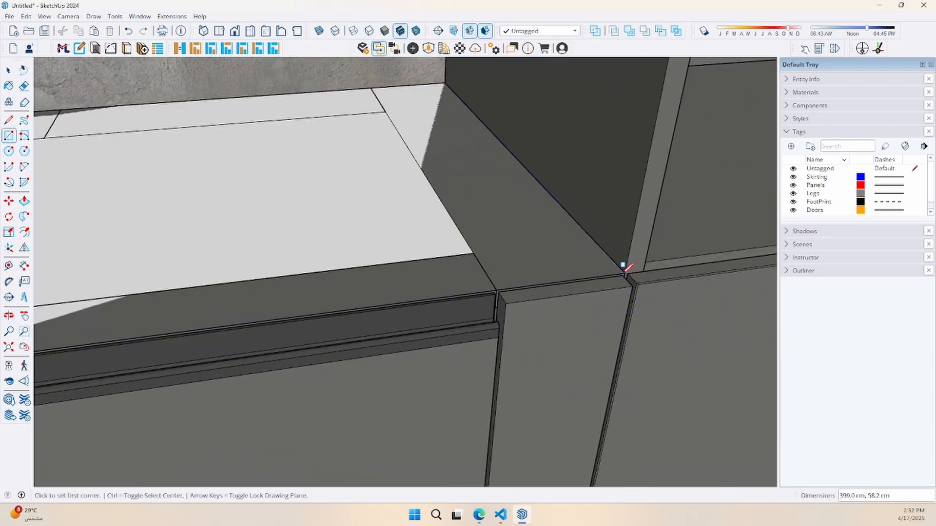
Extrude the back-wall rectangle upward into a countertop slab and group it
key("p")
left_click(560, 254)
left_click(563, 359)
scroll(564, 360, "down", 3)
middle_click_drag(564, 359, 460, 244)
scroll(393, 213, "down", 3)
key("space")
triple_click(394, 211)
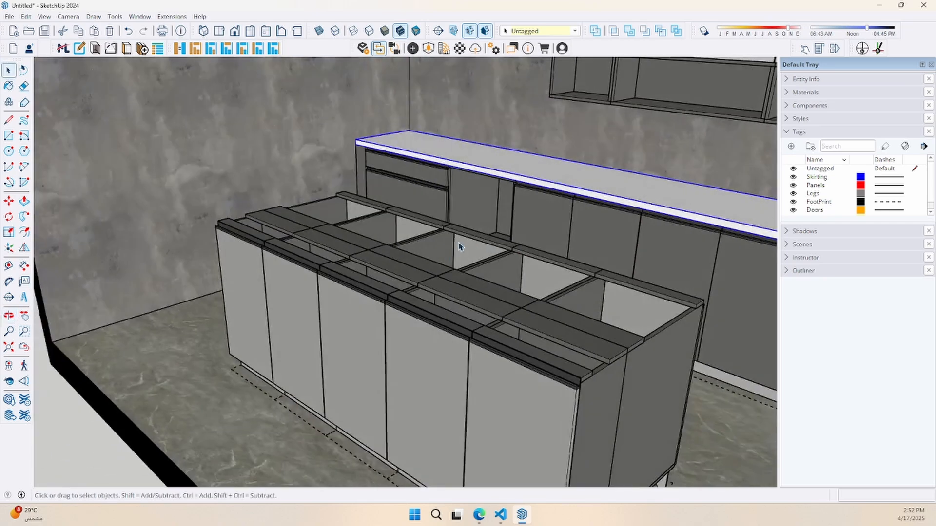
Draw a rectangle covering the whole top of the island cabinets from the far back corner to the near front corner
key("r")
left_click(344, 190)
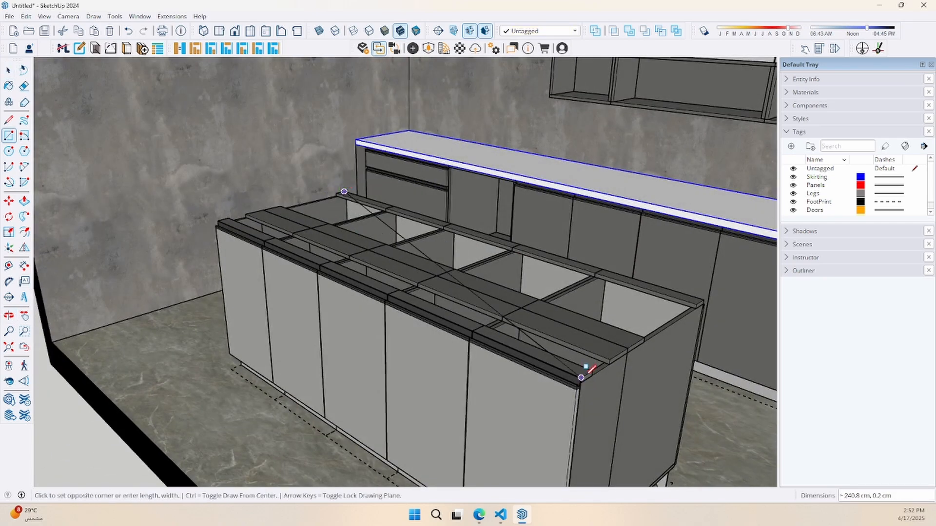
left_click(581, 378)
middle_click_drag(580, 378, 429, 207)
left_click(294, 154)
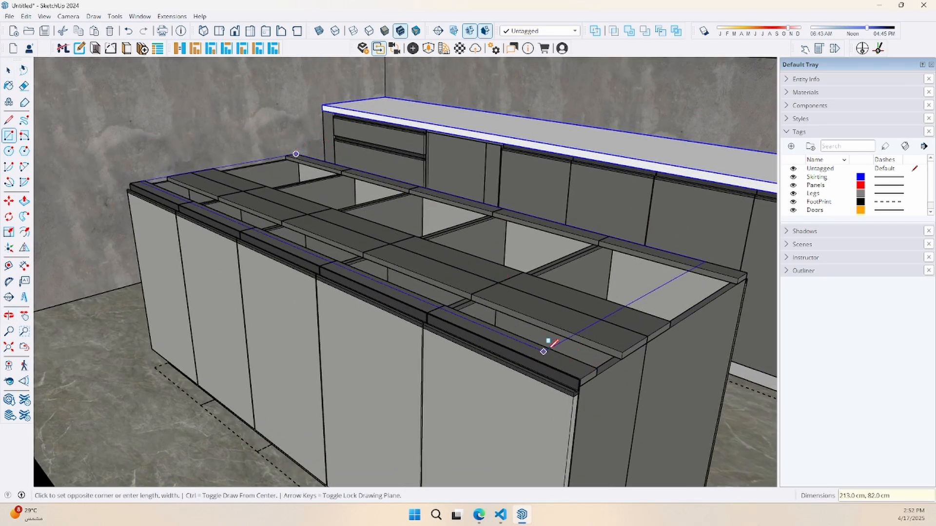
left_click(581, 379)
Extrude the island rectangle upward with a value of 4 cm and group the resulting countertop
type("p")
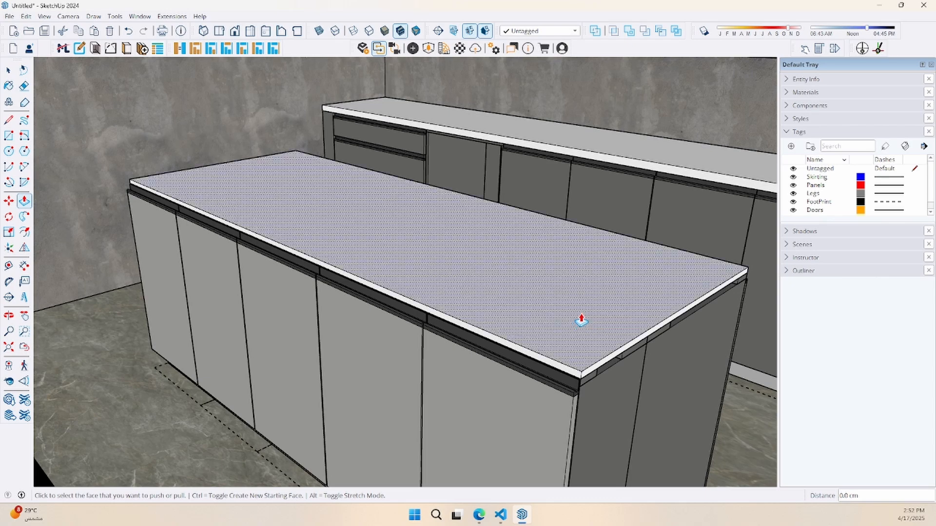
type("4")
key("Return")
key("space")
triple_click(573, 301)
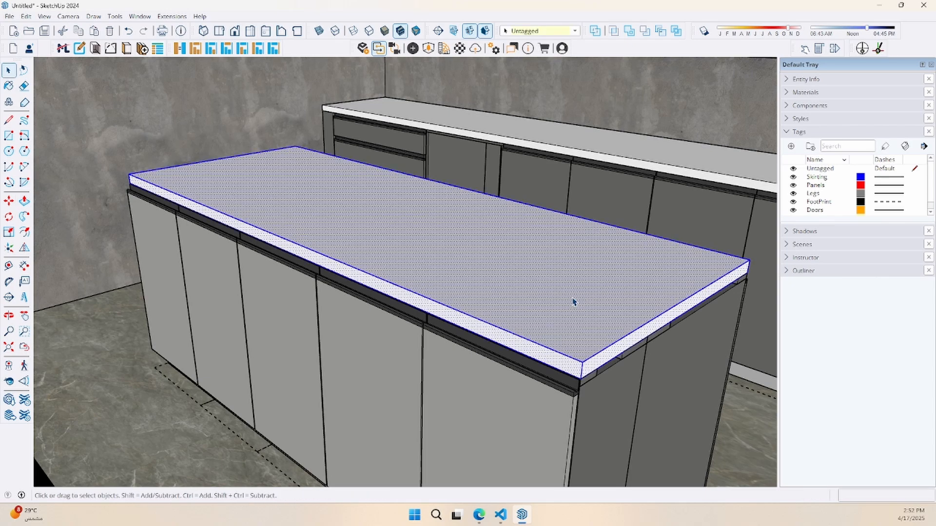
Open the island countertop group and extend its front edge outward by 1.8 cm
double_click(573, 302)
key("p")
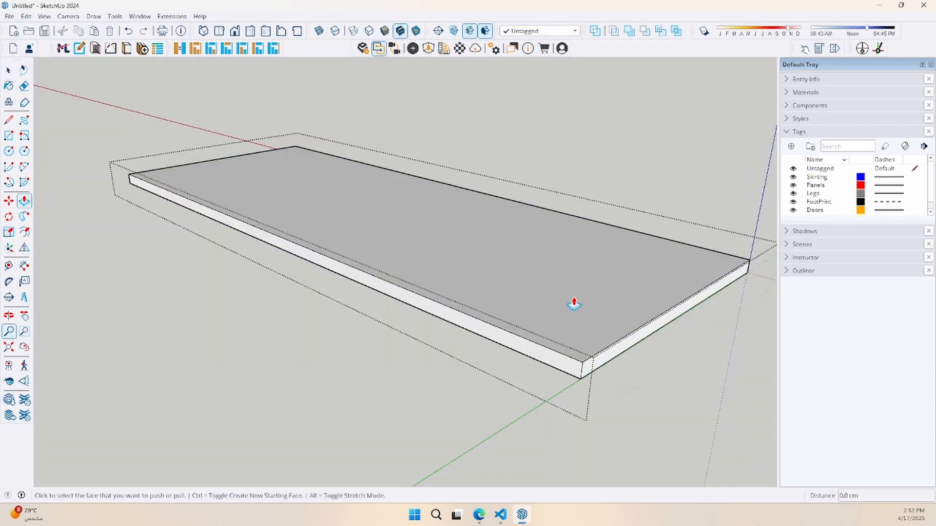
left_click(530, 352)
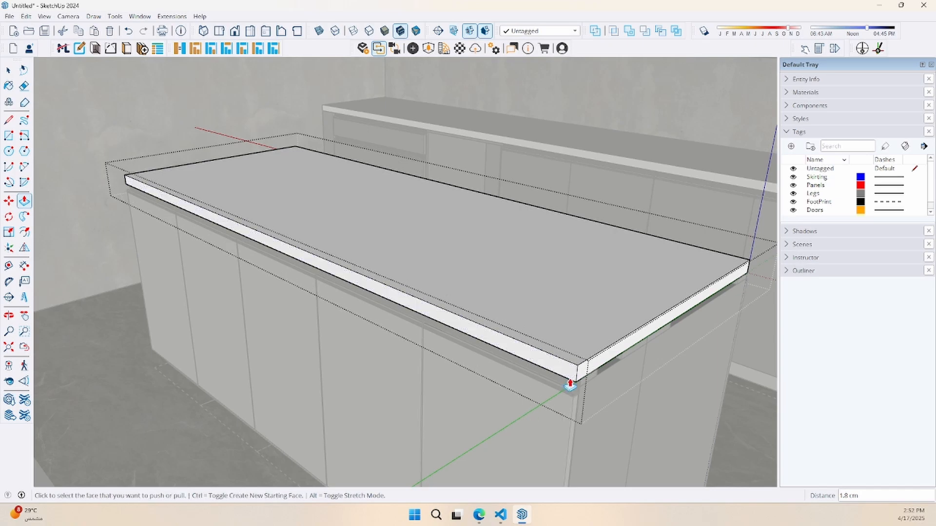
middle_click_drag(569, 382, 390, 240)
left_click(385, 281)
middle_click_drag(384, 281, 551, 261)
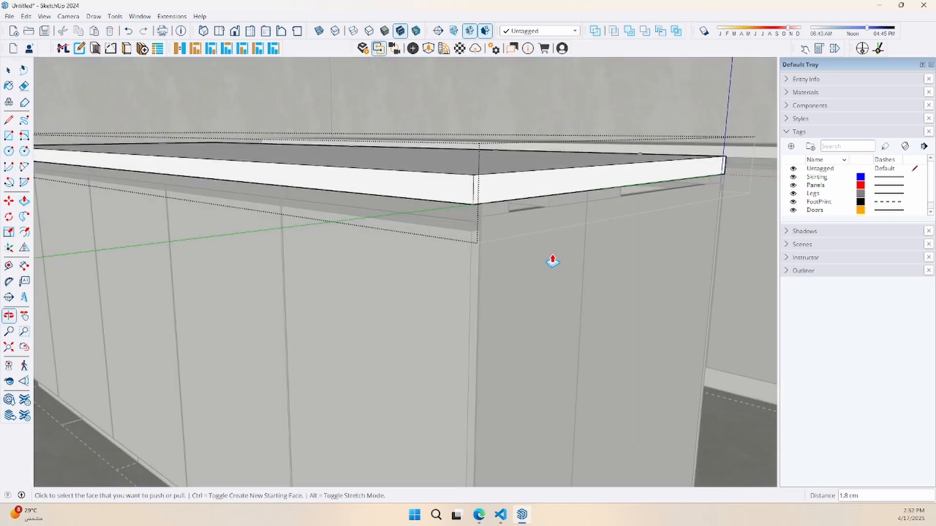
scroll(438, 234, "down", 4)
middle_click_drag(385, 190, 380, 243)
key("space")
scroll(380, 242, "down", 4)
Extend both ends of the island countertop by 1.8 cm so that it covers the finish panels
scroll(397, 202, "up", 5)
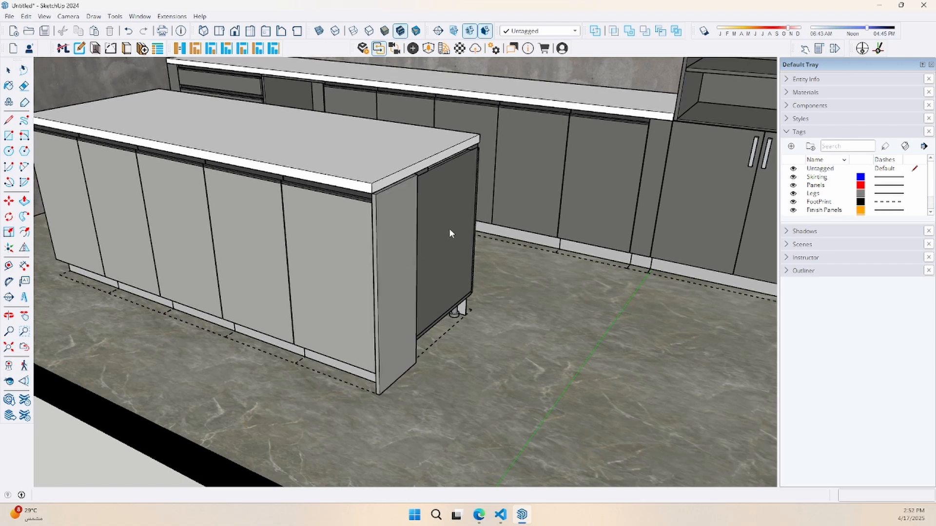
middle_click_drag(450, 228, 398, 200)
double_click(394, 182)
scroll(382, 195, "up", 3)
key("p")
double_click(314, 199)
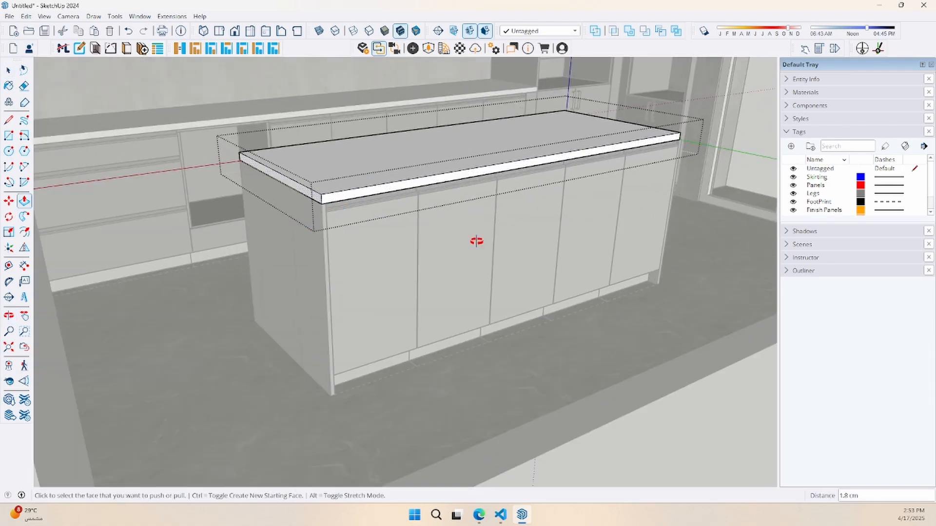
middle_click_drag(476, 240, 348, 241)
double_click(489, 188)
middle_click_drag(503, 206, 487, 229)
scroll(487, 229, "down", 3)
key("space")
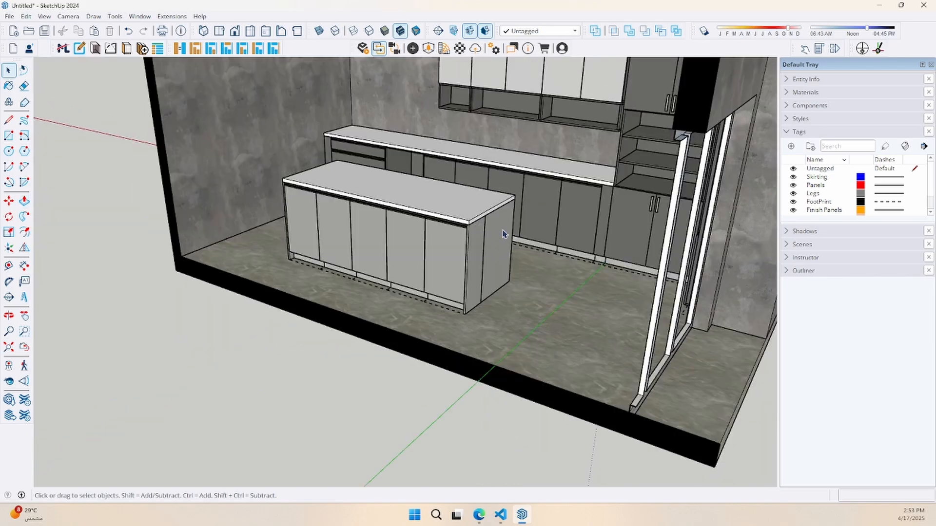
Paste the sink and faucet in place on the back-wall countertop
scroll(420, 262, "down", 3)
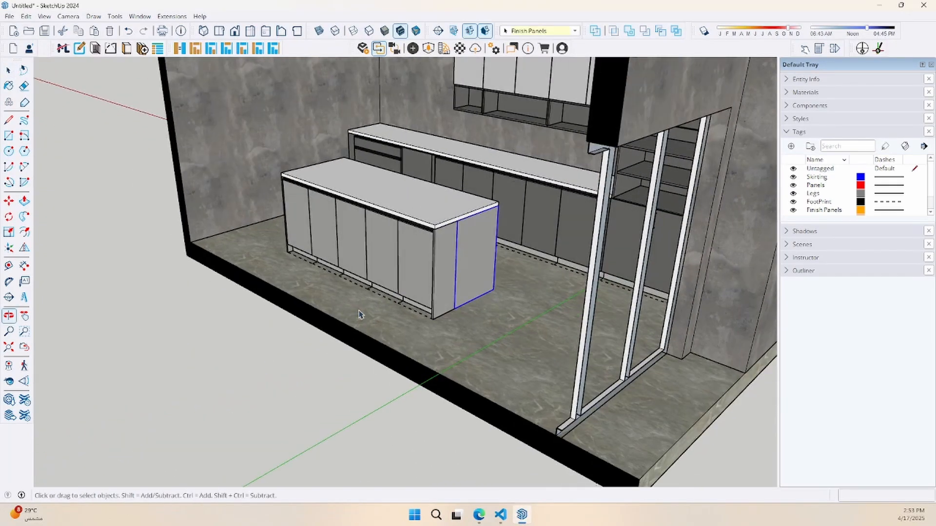
middle_click_drag(359, 313, 480, 271)
scroll(491, 267, "up", 6)
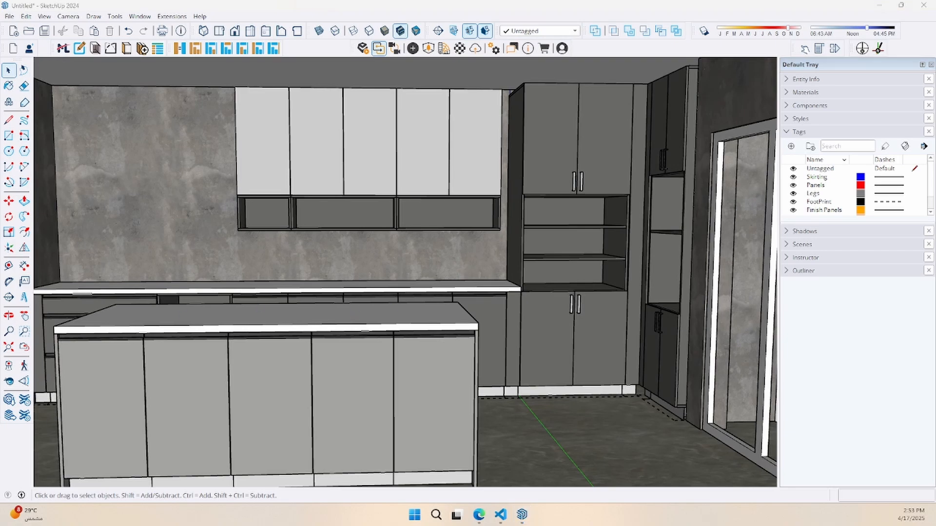
scroll(422, 257, "up", 5)
key("ctrl+shift+v")
mouse_move(439, 246)
middle_mouse_down()
mouse_move(399, 284)
mouse_move(545, 253)
mouse_move(257, 218)
middle_mouse_up()
scroll(399, 284, "up", 3)
Open the back-wall countertop group and cut a rectangular opening through it inside the sink rim
double_click(546, 254)
left_click(255, 226)
left_click(620, 382)
key("p")
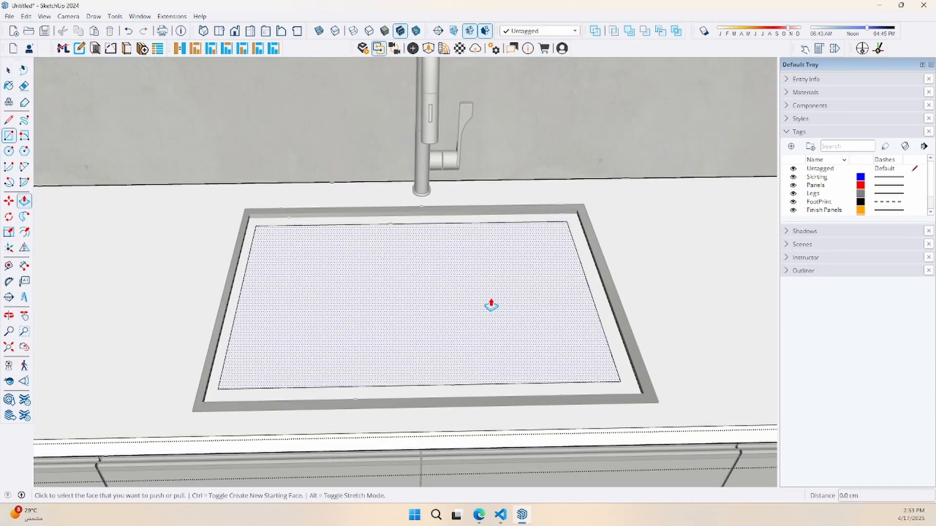
left_click(492, 305)
left_click(463, 310)
Push the inner sides of the countertop opening outward to the sink rim, by about 3 to 4 cm each
left_click(535, 233)
middle_click_drag(534, 232, 403, 288)
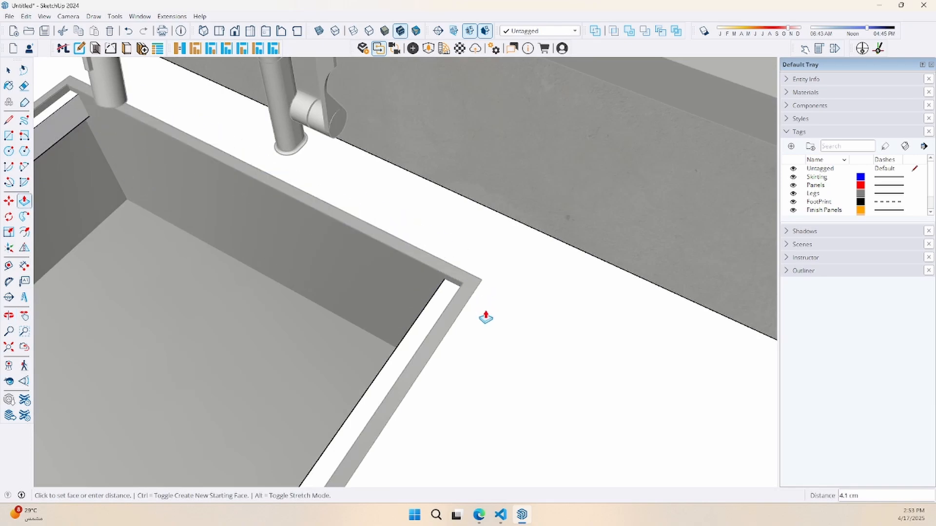
middle_click_drag(486, 318, 309, 328)
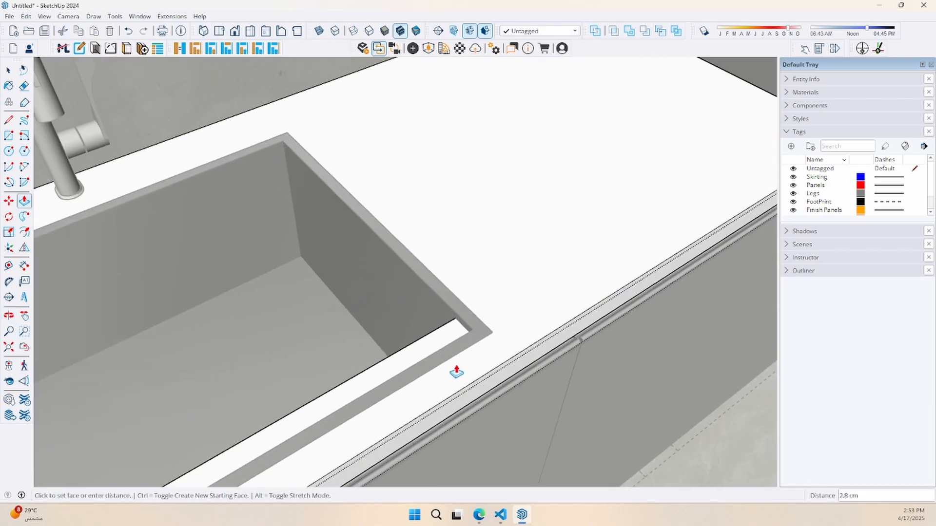
middle_click_drag(456, 373, 512, 209)
middle_click_drag(553, 409, 273, 192)
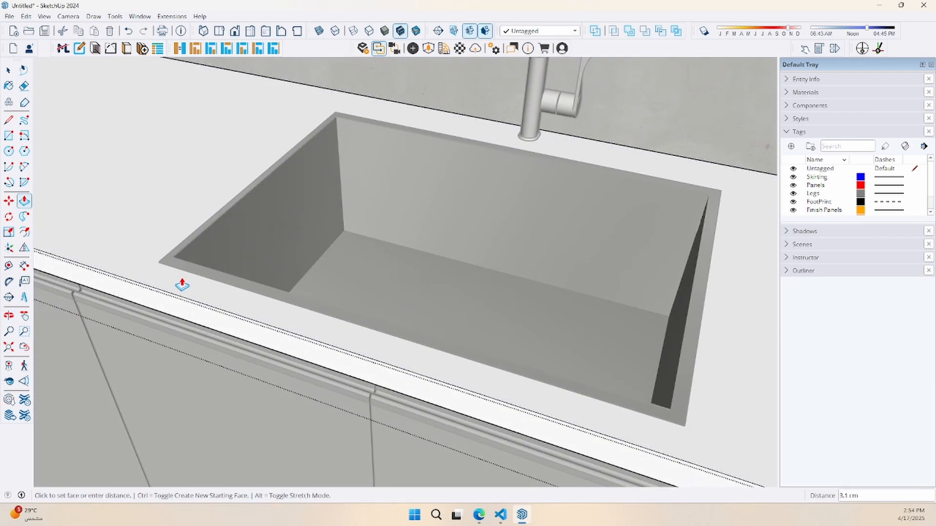
key("space")
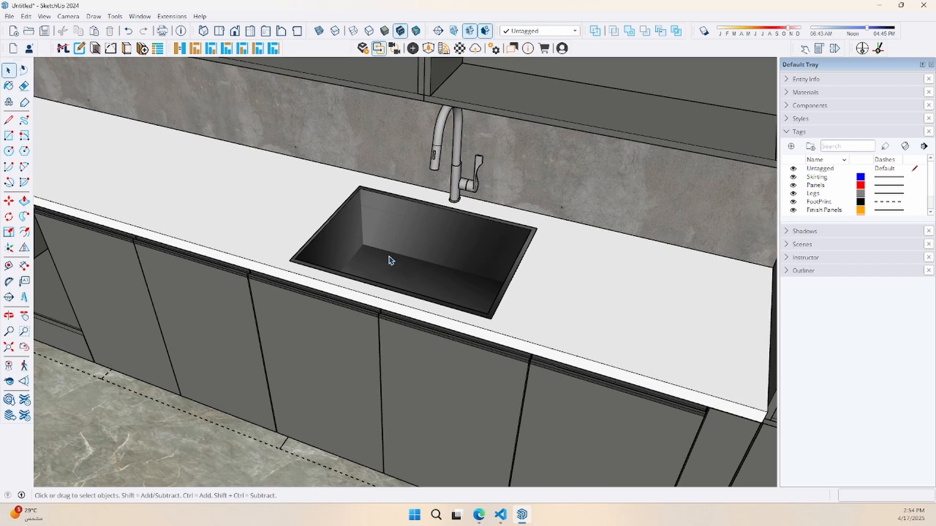
scroll(389, 260, "down", 10)
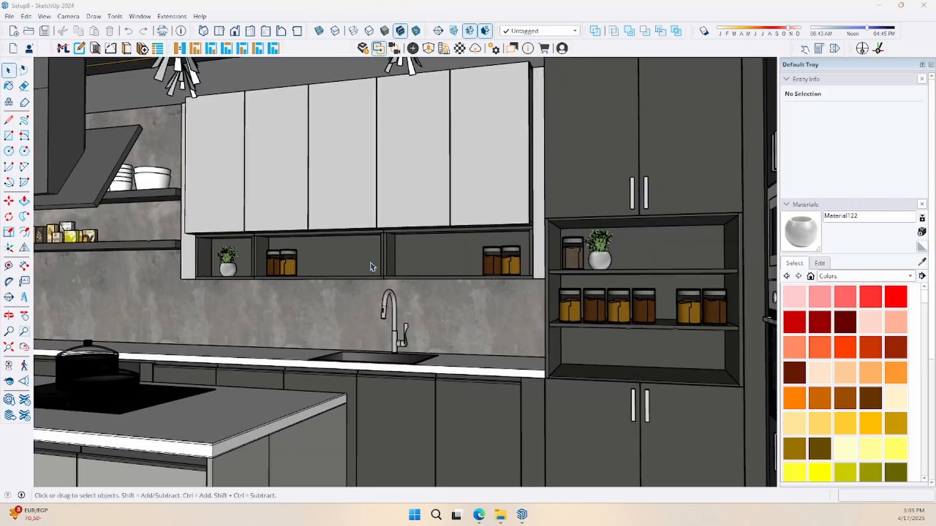
Select the five matching white wall cabinets above the sink and open all their doors
middle_click_drag(371, 266, 463, 194)
left_click(9, 102)
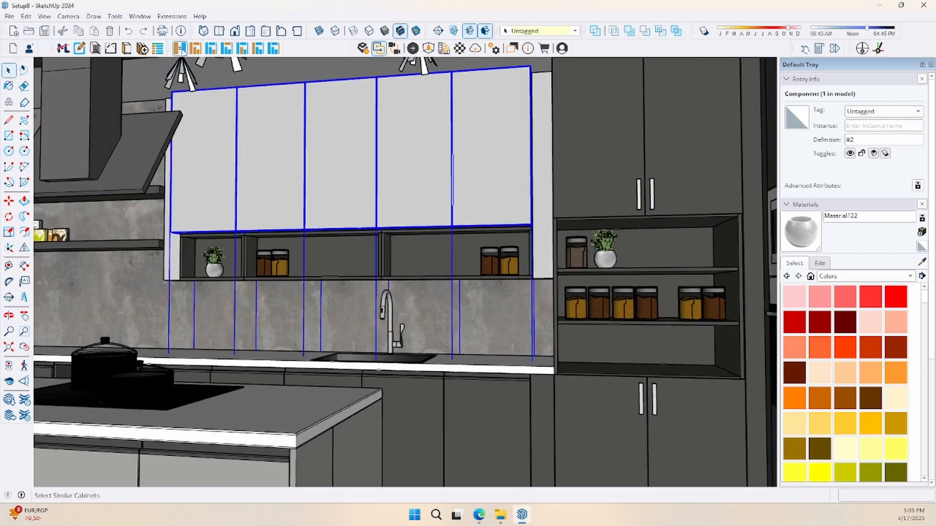
left_click(96, 49)
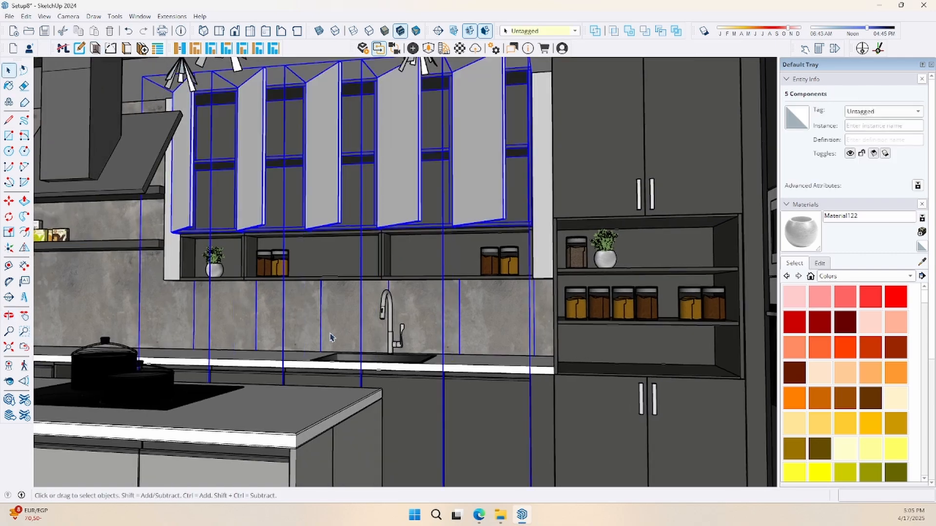
Swap the door opening direction of the third and fifth white wall cabinets, counting from the range hood side
middle_click_drag(332, 338, 382, 291)
left_click(284, 203)
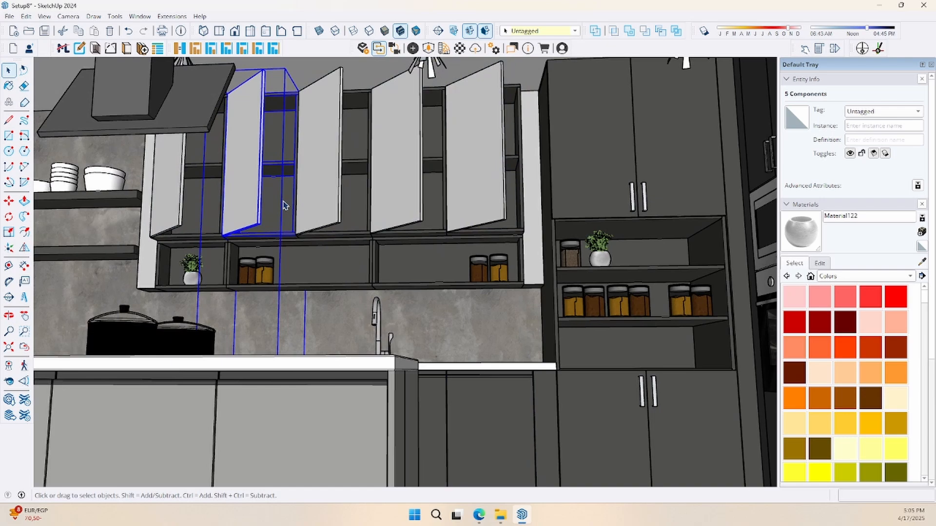
left_click(399, 207, "ctrl")
left_click(511, 204)
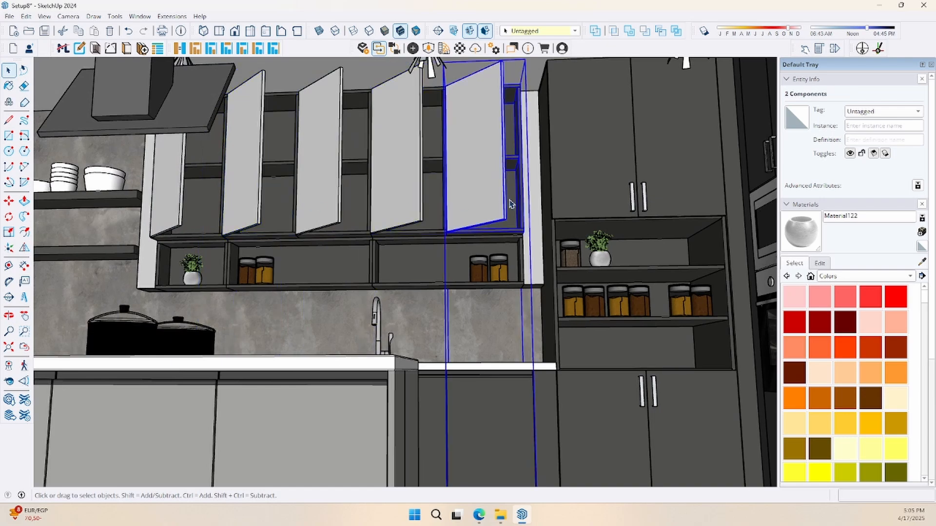
left_click(350, 189, "ctrl")
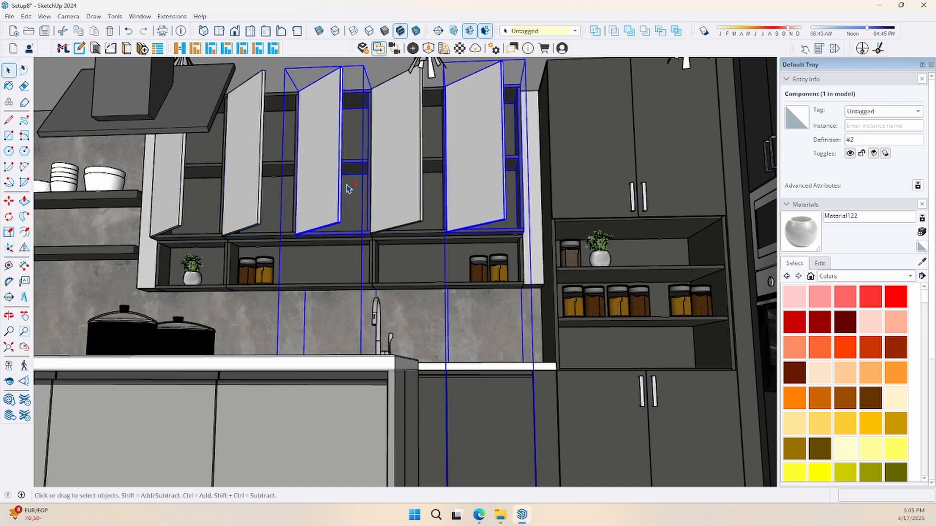
left_click(111, 49)
middle_click_drag(450, 253, 425, 234)
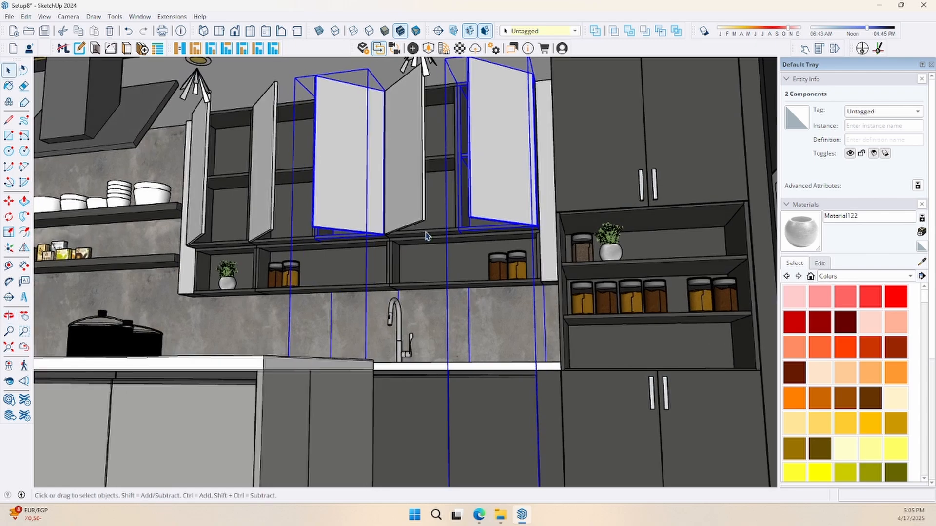
Select all similar white wall cabinets again and close their doors
left_click(465, 212)
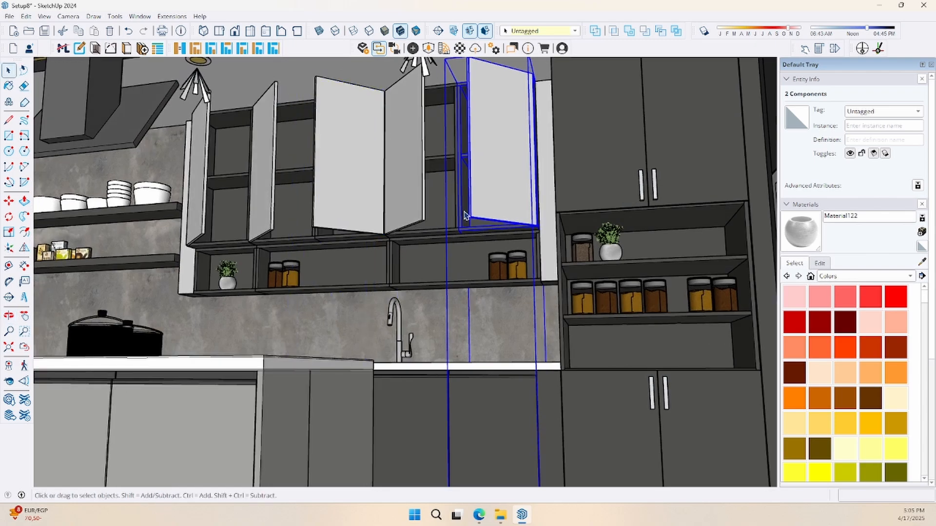
left_click(179, 49)
left_click(96, 50)
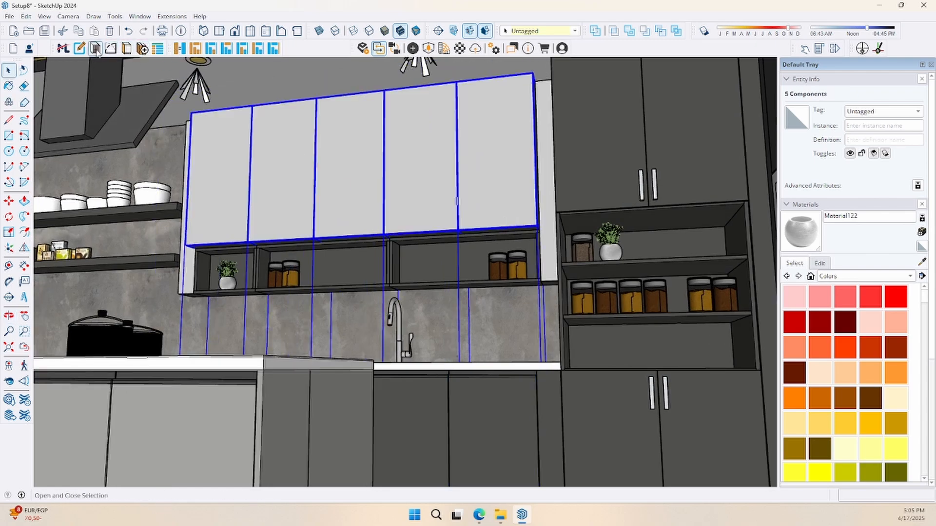
Open and close the door of the 45 cm one-door base cabinet between the sink and the tall unit
middle_click_drag(341, 273, 475, 359)
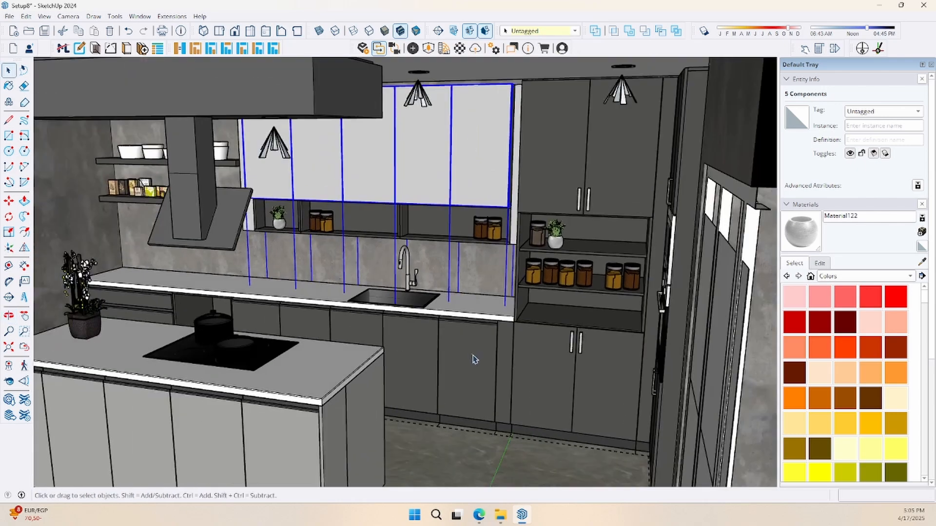
left_click(474, 359)
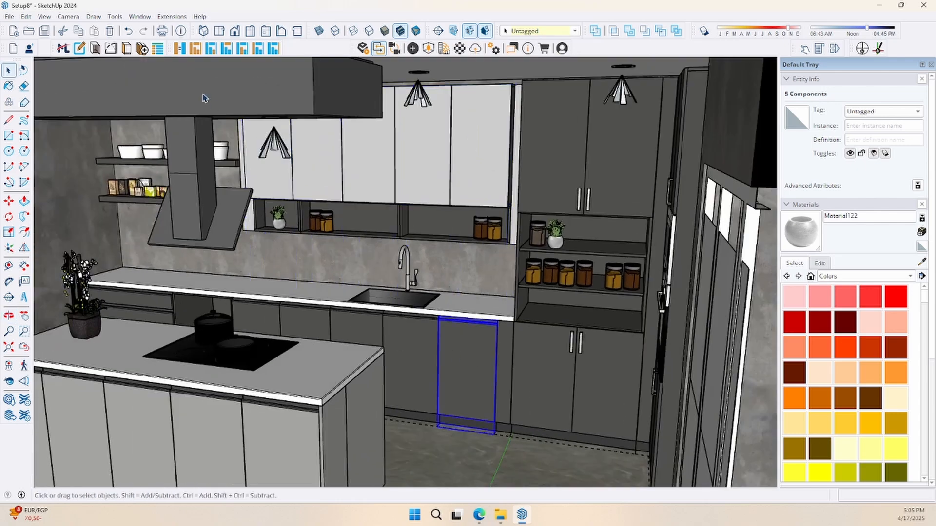
left_click(99, 51)
left_click(100, 50)
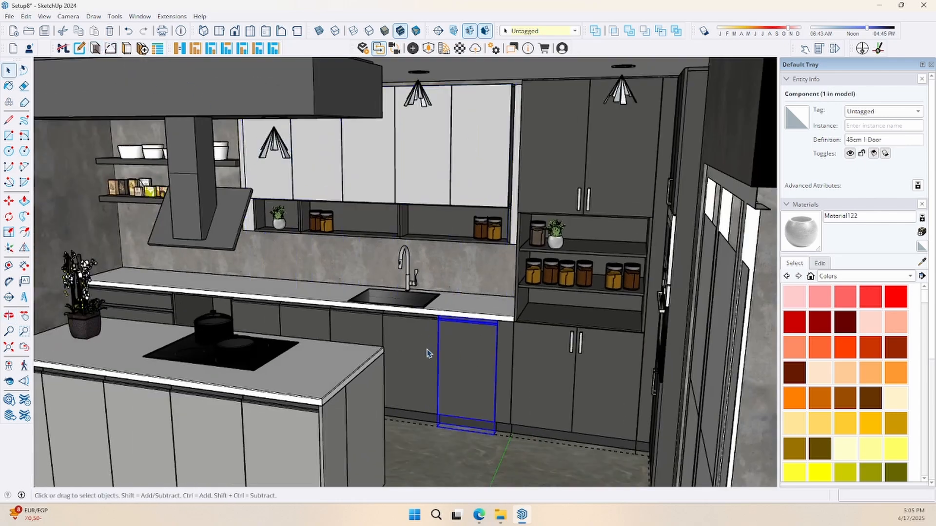
Open the doors of all five island front cabinets and swap the opening direction of the middle one
middle_click_drag(428, 354, 535, 286)
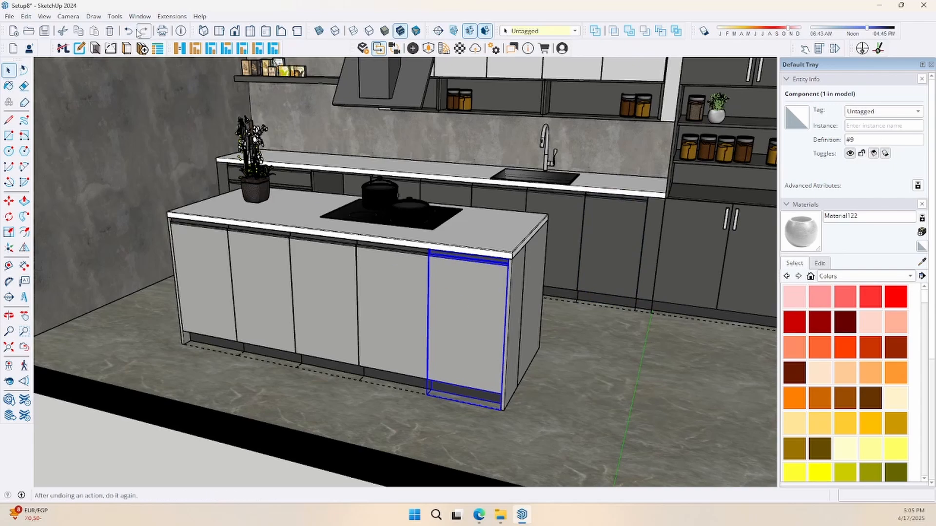
left_click(97, 51)
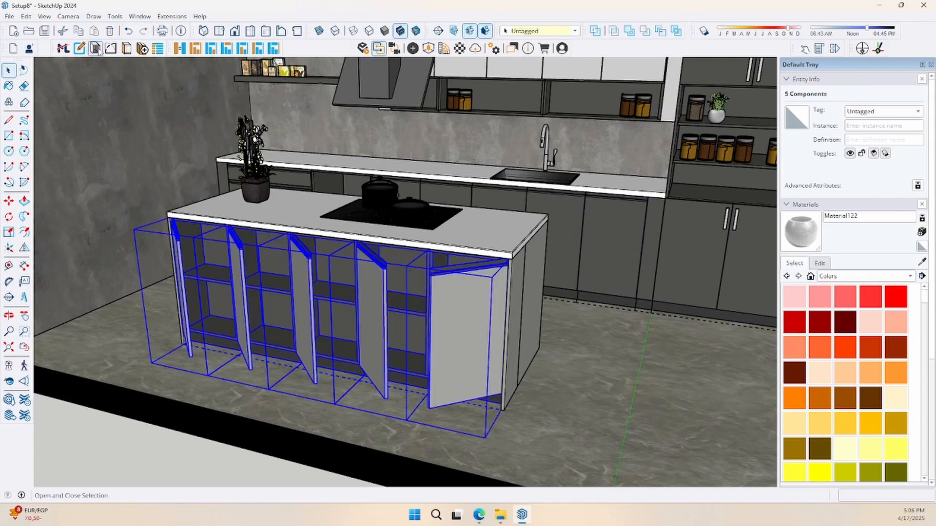
middle_click_drag(424, 273, 516, 287)
left_click(397, 305)
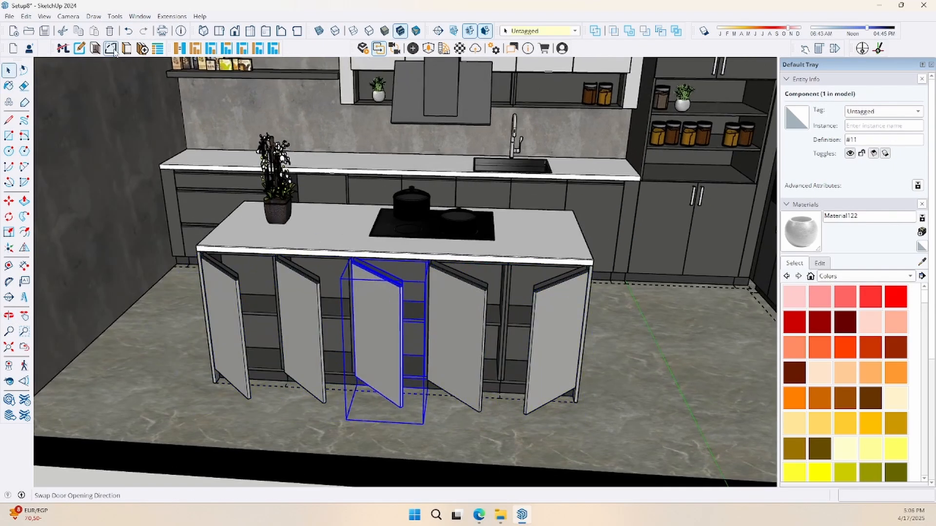
left_click(115, 52)
Select all similar island cabinets and close their doors
middle_click_drag(286, 267, 266, 266)
left_click(183, 52)
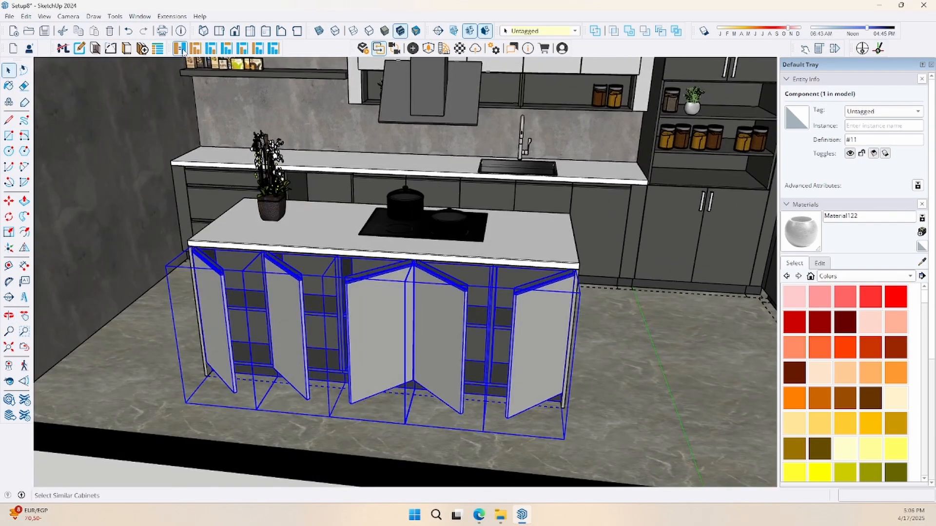
left_click(96, 50)
Open the doors of the 90 cm two-door base cabinet under the sink
middle_click_drag(528, 238, 385, 329)
scroll(608, 275, "up", 3)
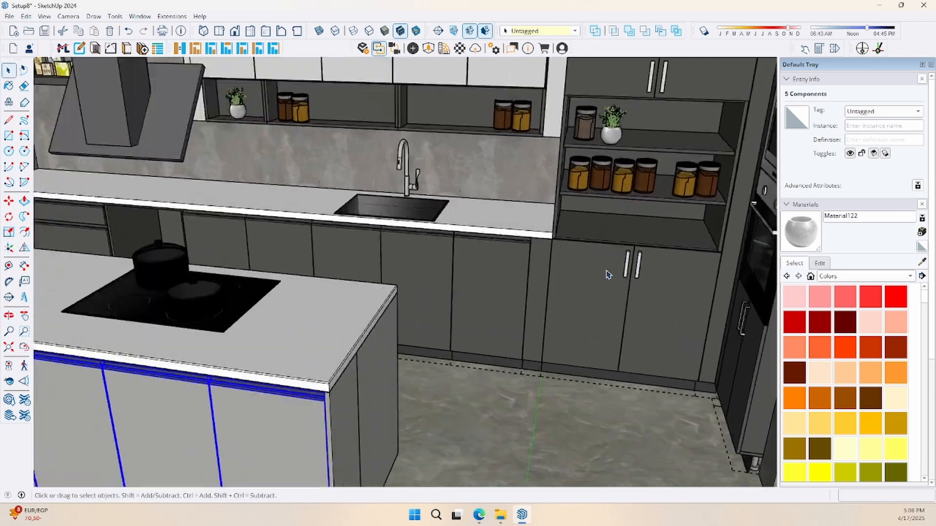
left_click(345, 252)
middle_click_drag(345, 252, 240, 110)
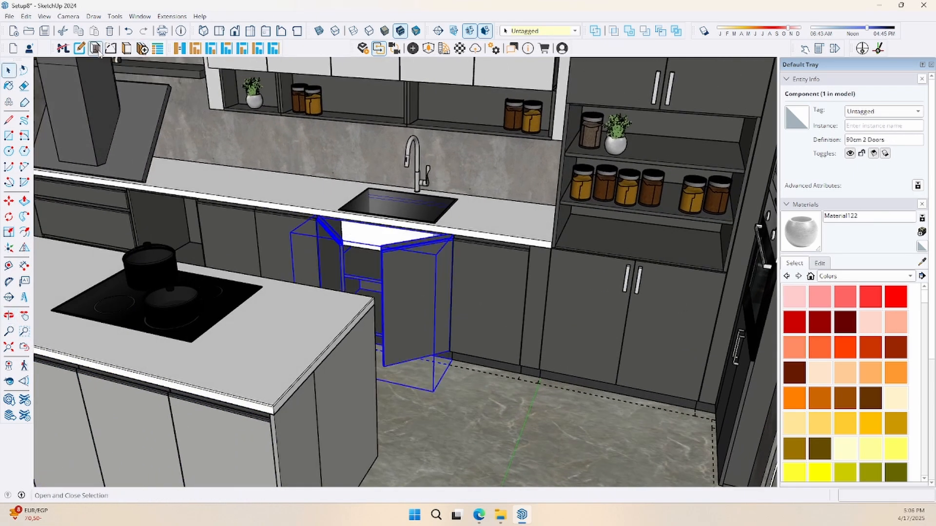
middle_click_drag(269, 274, 390, 293)
scroll(378, 207, "down", 4)
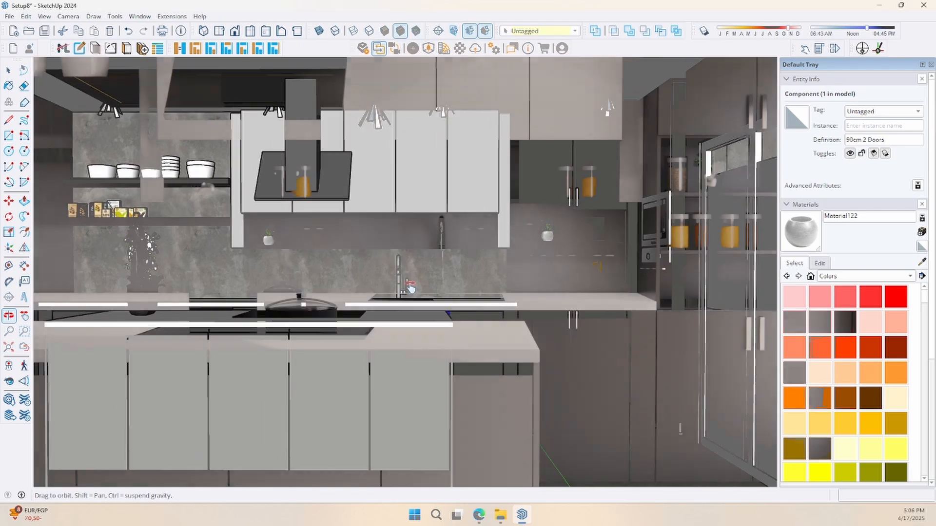